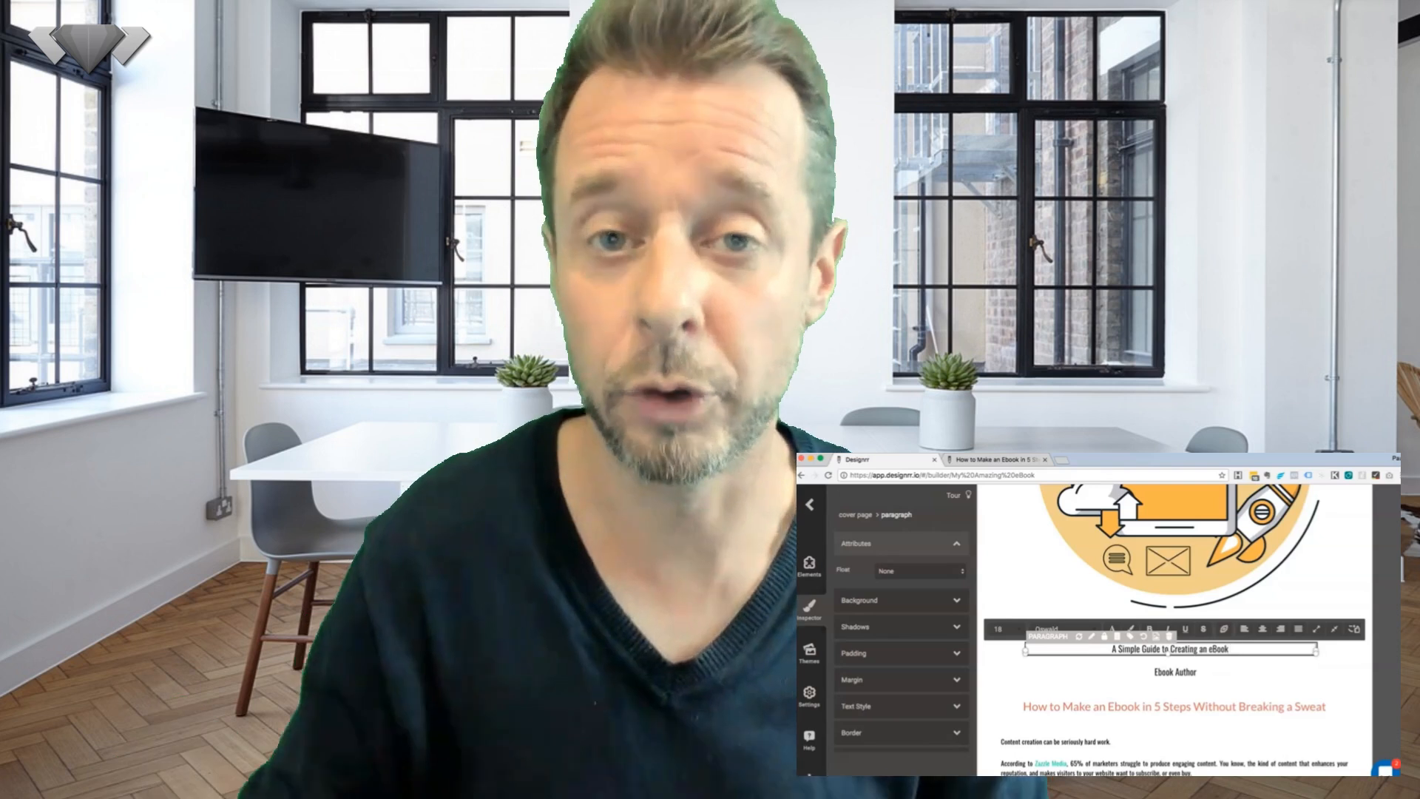
Replace the author placeholder on the cover page with the author's name
left_click(1155, 672)
left_click_drag(1156, 671, 1197, 672)
type("Paul")
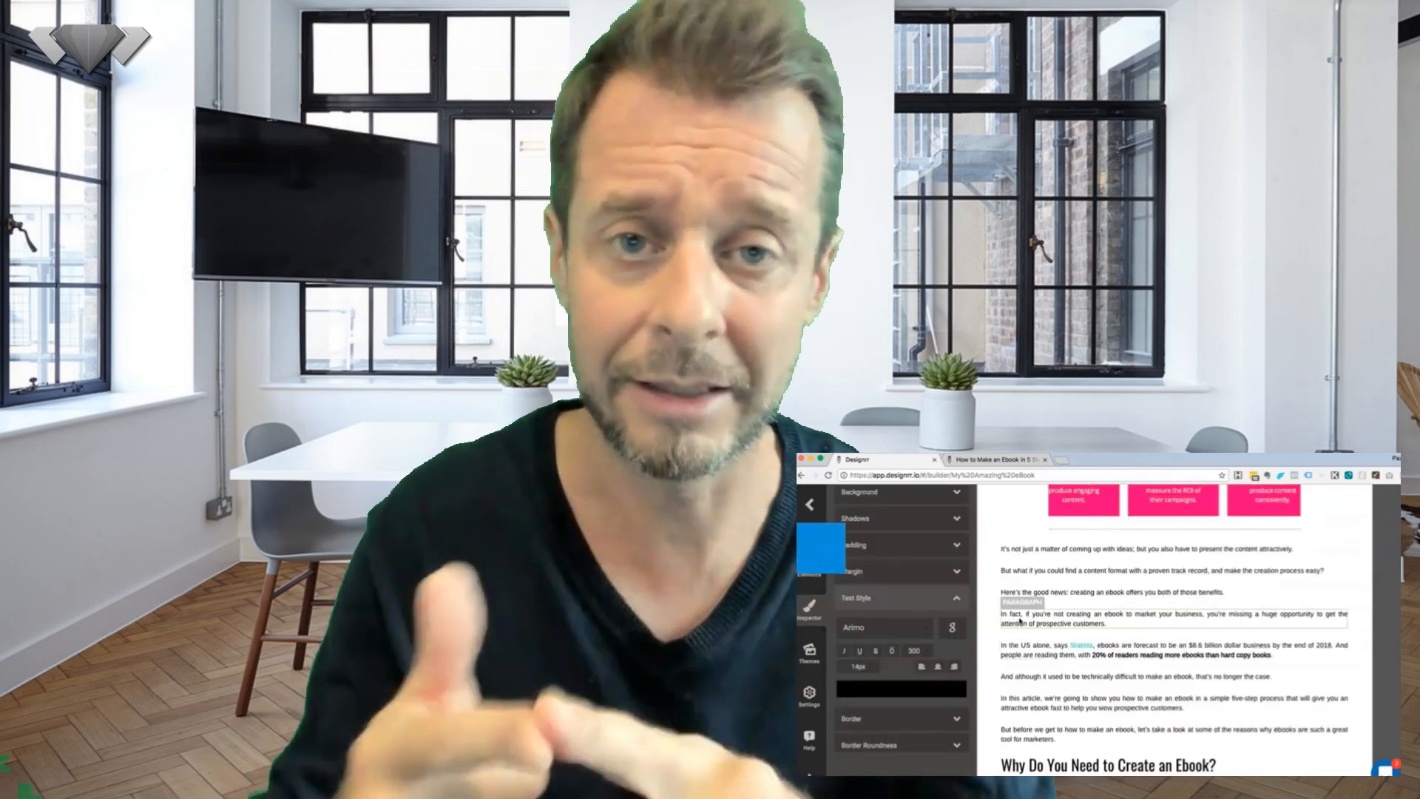
Try the Dancing Script and Cousine fonts on the body paragraphs, and return them to Arimo
left_click(1072, 619)
left_click(917, 634)
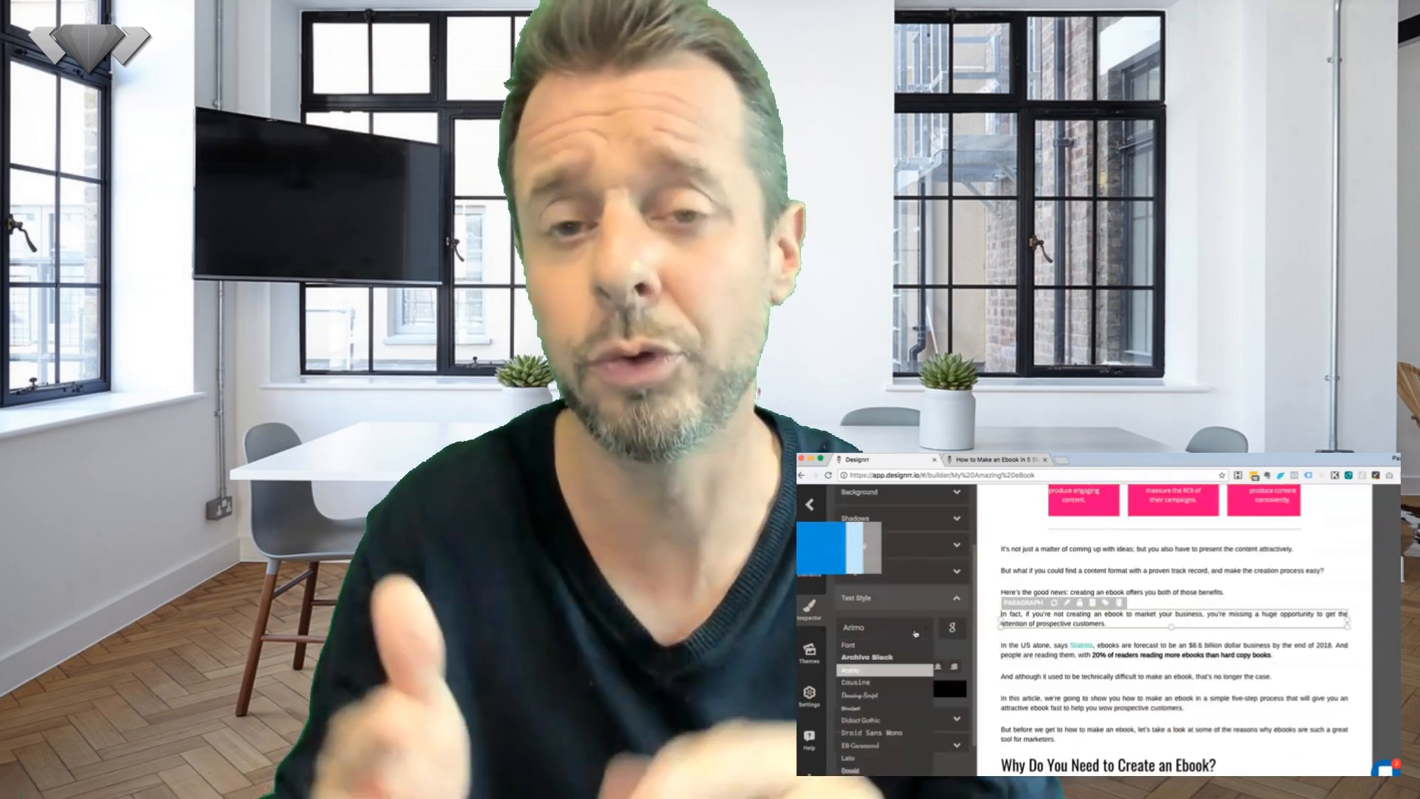
left_click(880, 688)
left_click(884, 627)
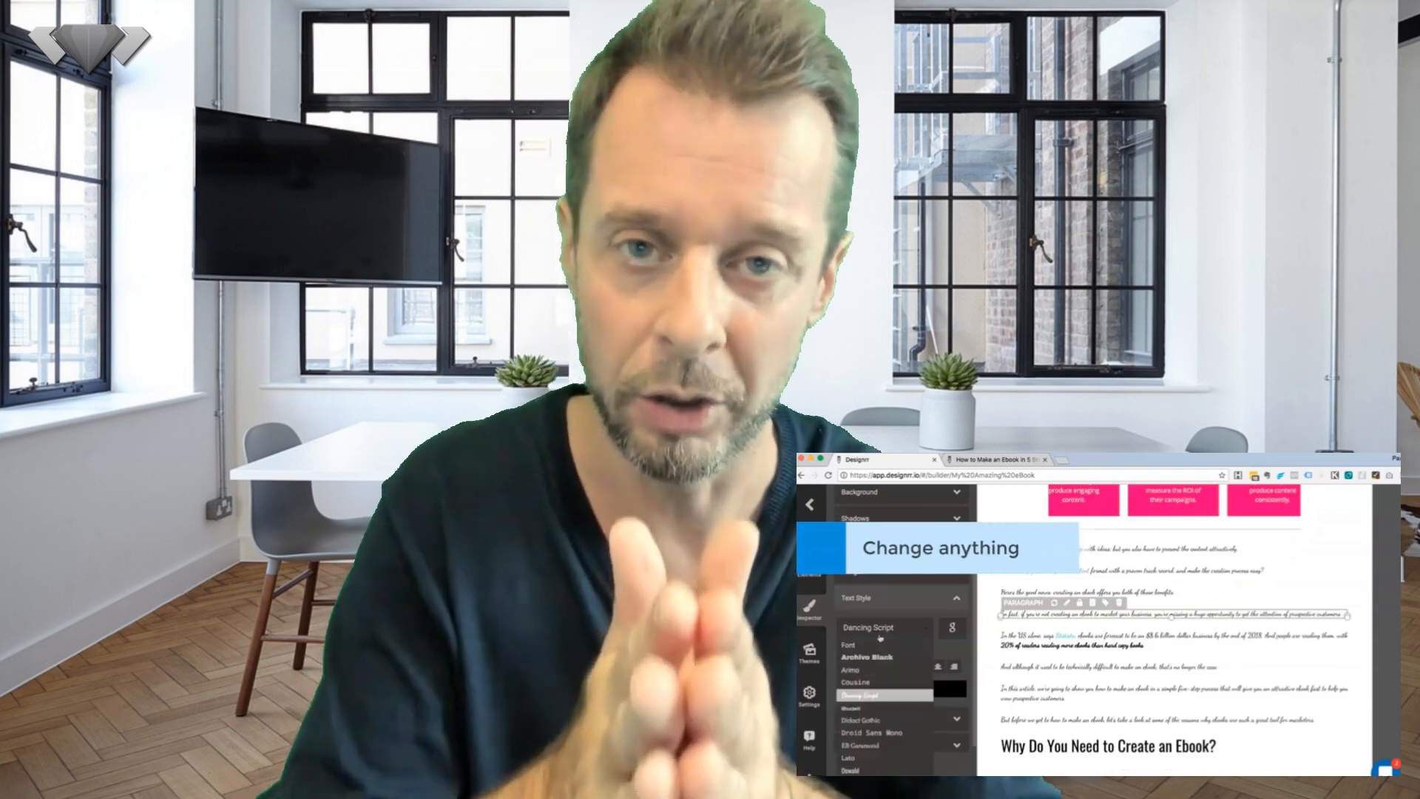
left_click(856, 681)
left_click(883, 627)
left_click(850, 671)
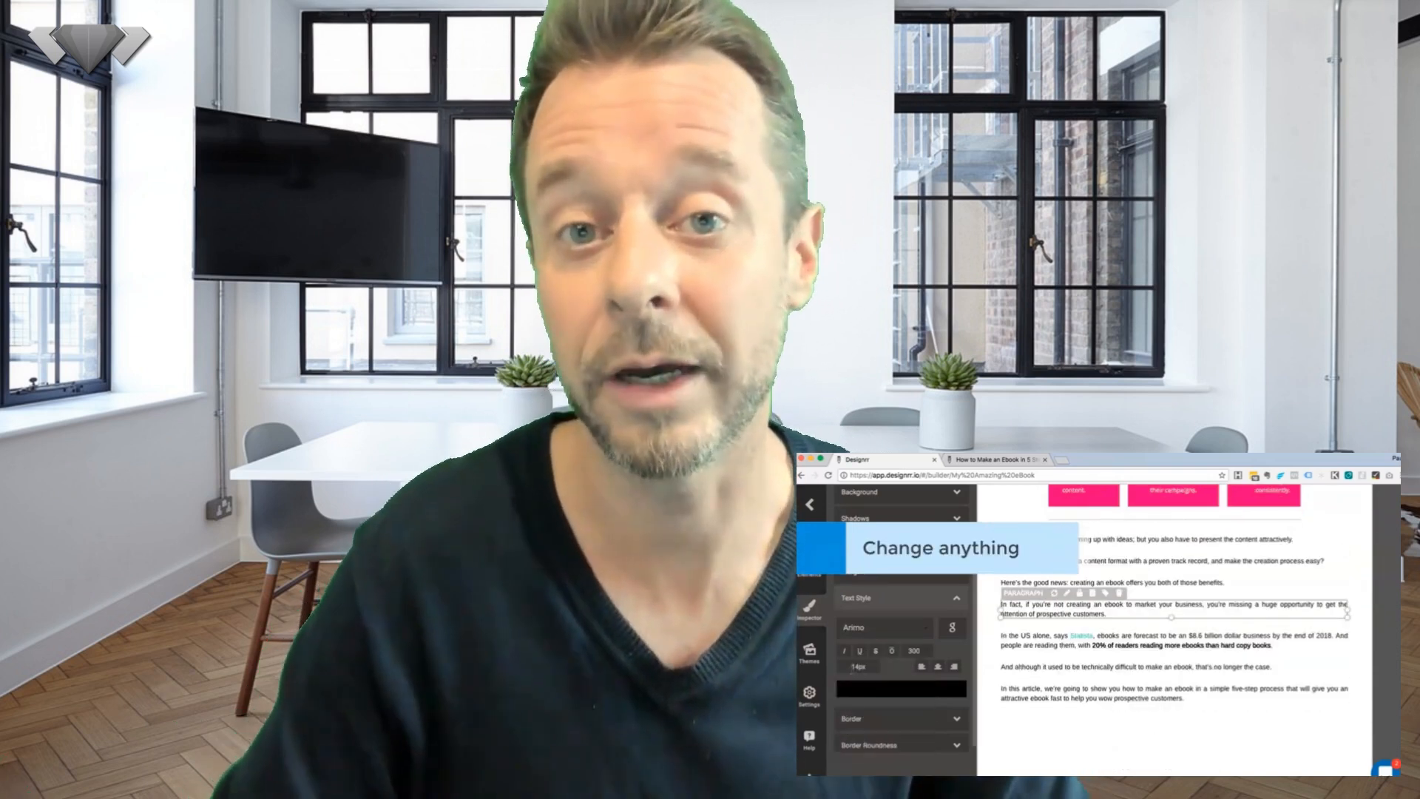
Try teal and purple text colours on the body paragraphs, and set them back to black
left_click(925, 689)
left_click(995, 699)
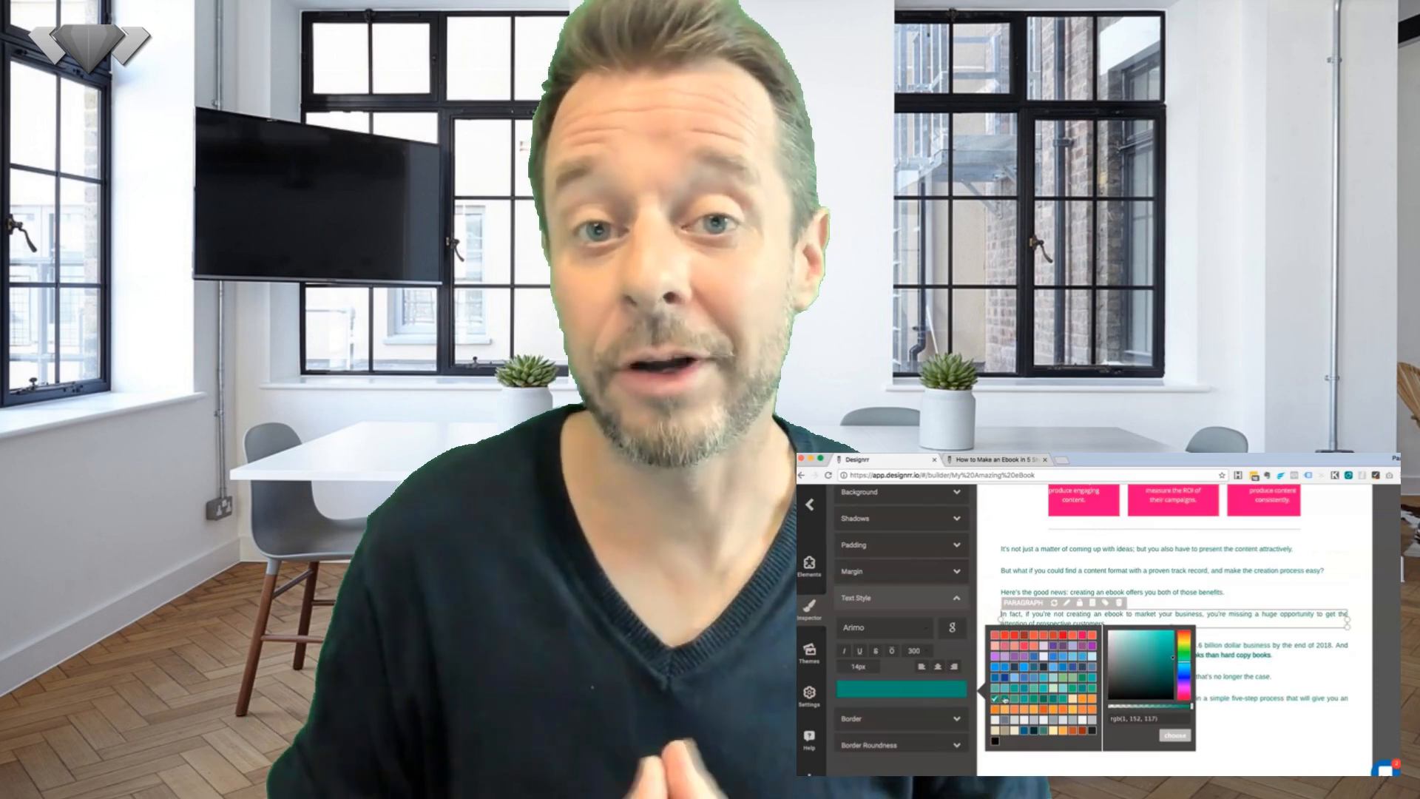
left_click(1004, 678)
left_click(997, 659)
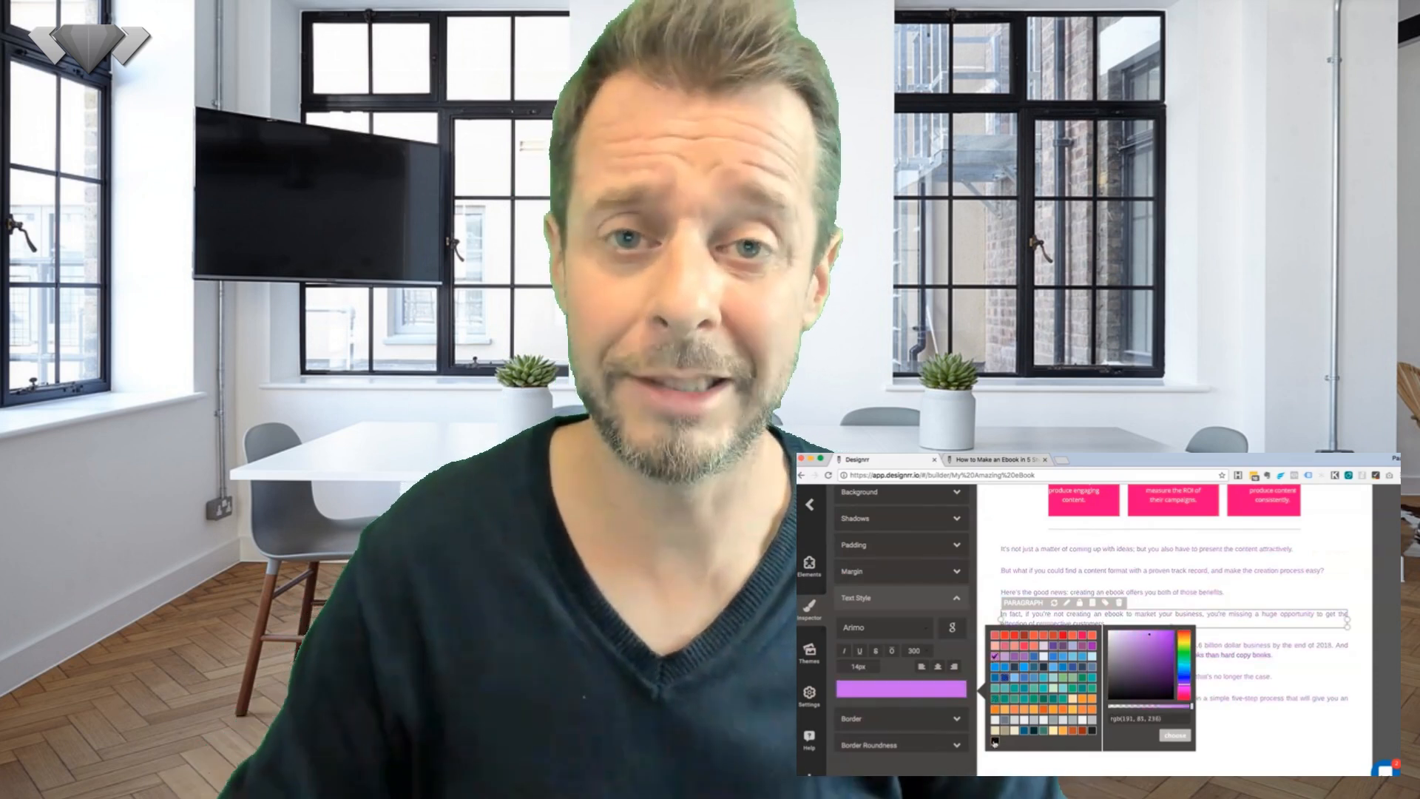
left_click(995, 741)
left_click(1175, 737)
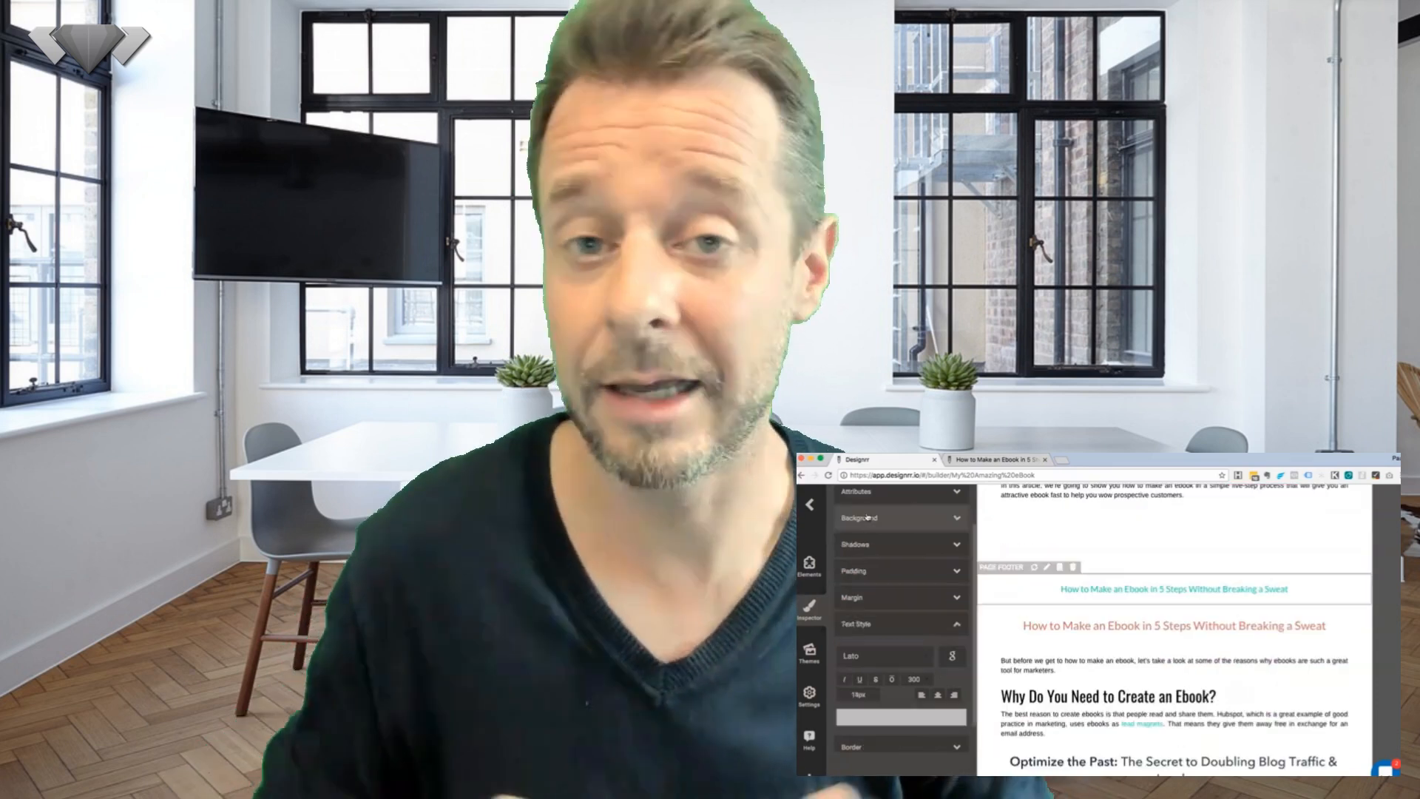
Give the page footer a semi-transparent light grey background colour
left_click(865, 518)
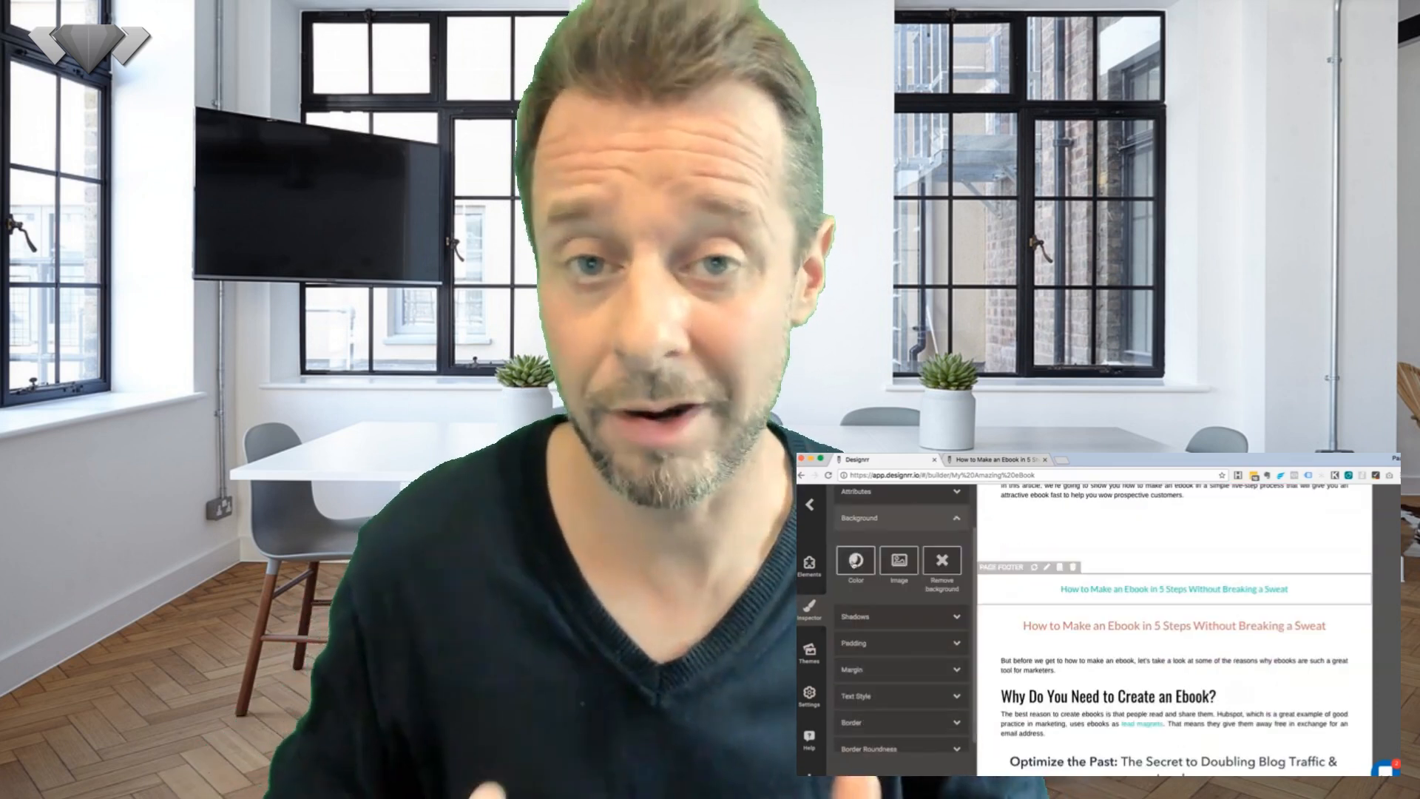
left_click(857, 562)
left_click(1091, 597)
mouse_move(1192, 584)
left_mouse_down()
mouse_move(1139, 584)
mouse_move(1190, 585)
left_mouse_up()
left_click_drag(1108, 524, 1108, 516)
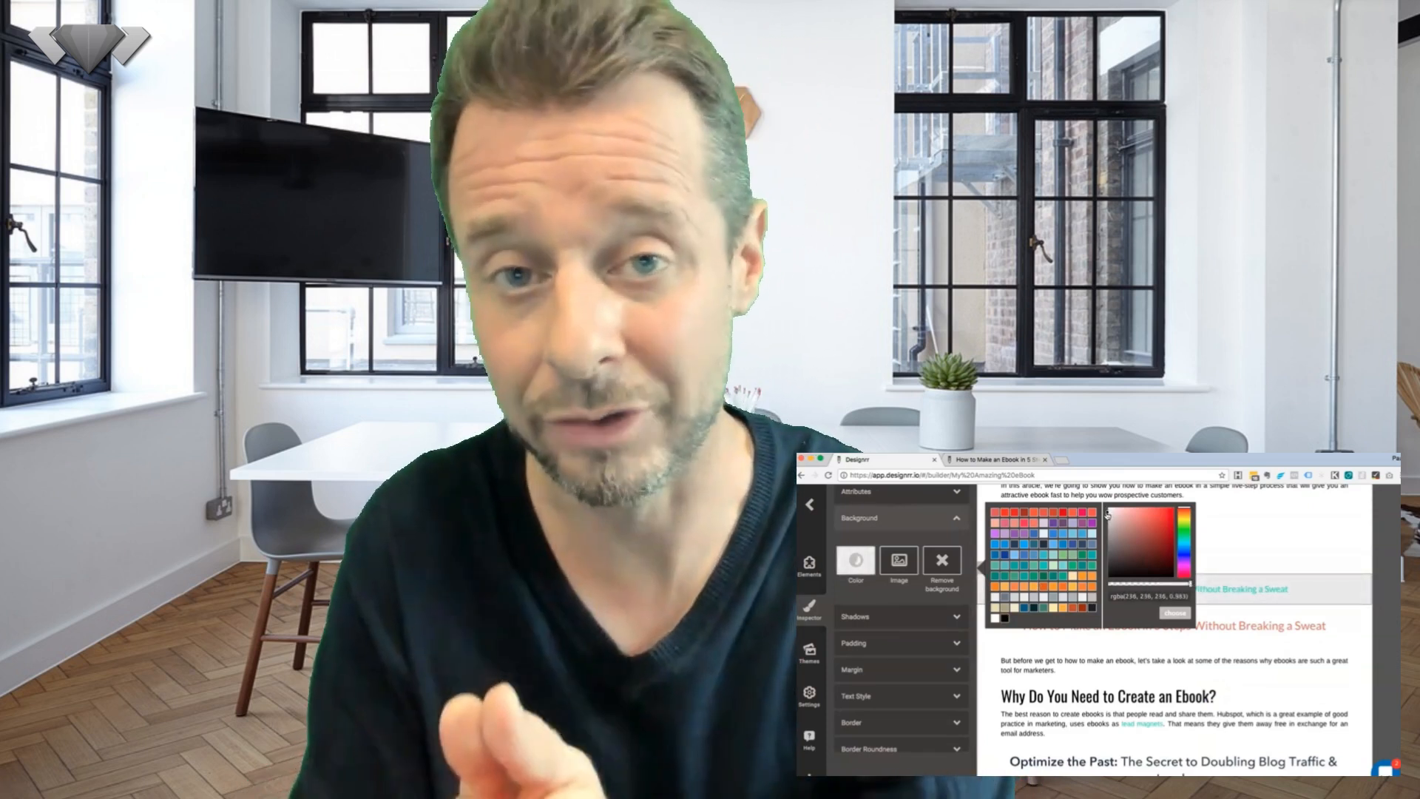
left_click(1173, 613)
Set the background of the page header below the footer to the same light grey
left_click(1024, 615)
left_click(855, 565)
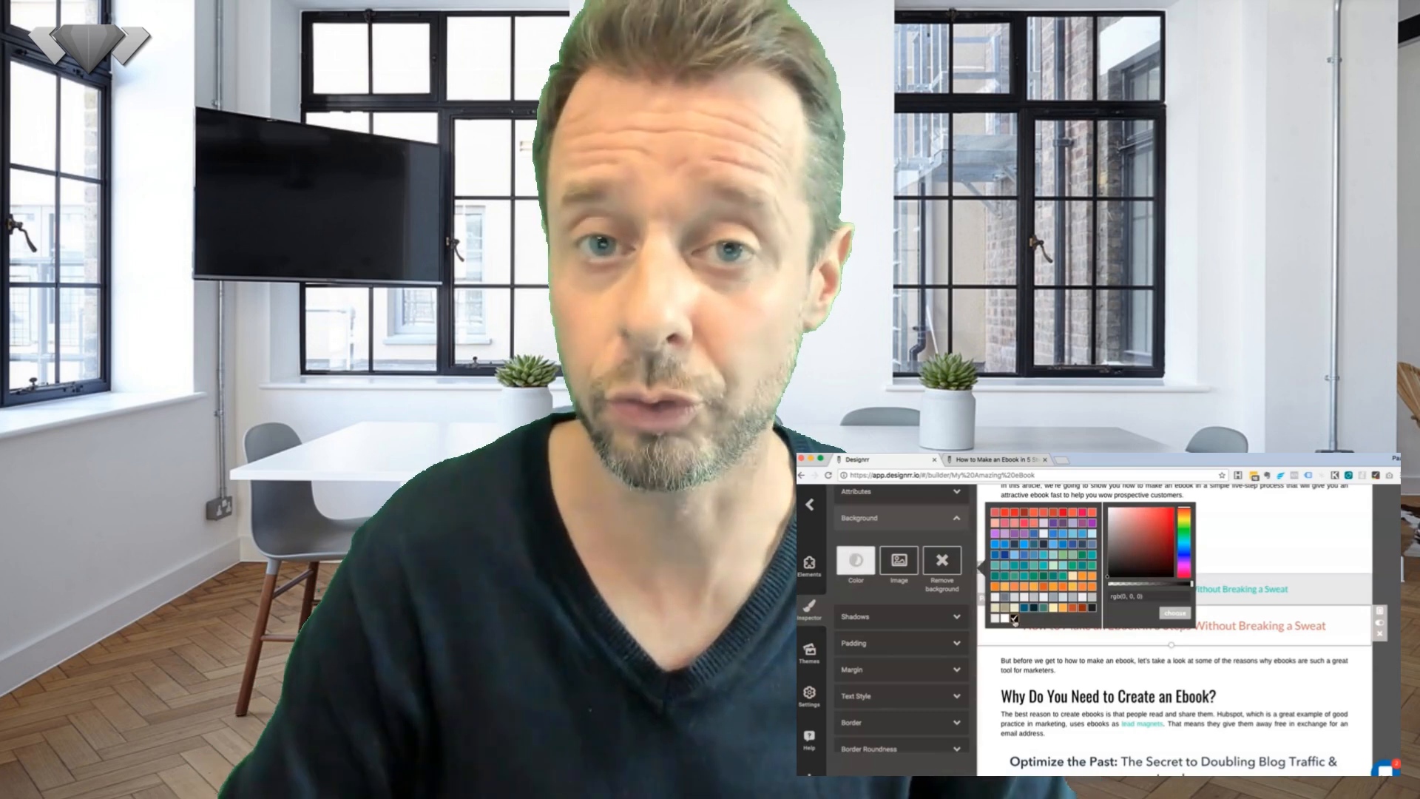
left_click(1004, 619)
left_click(1173, 614)
left_click(1079, 558)
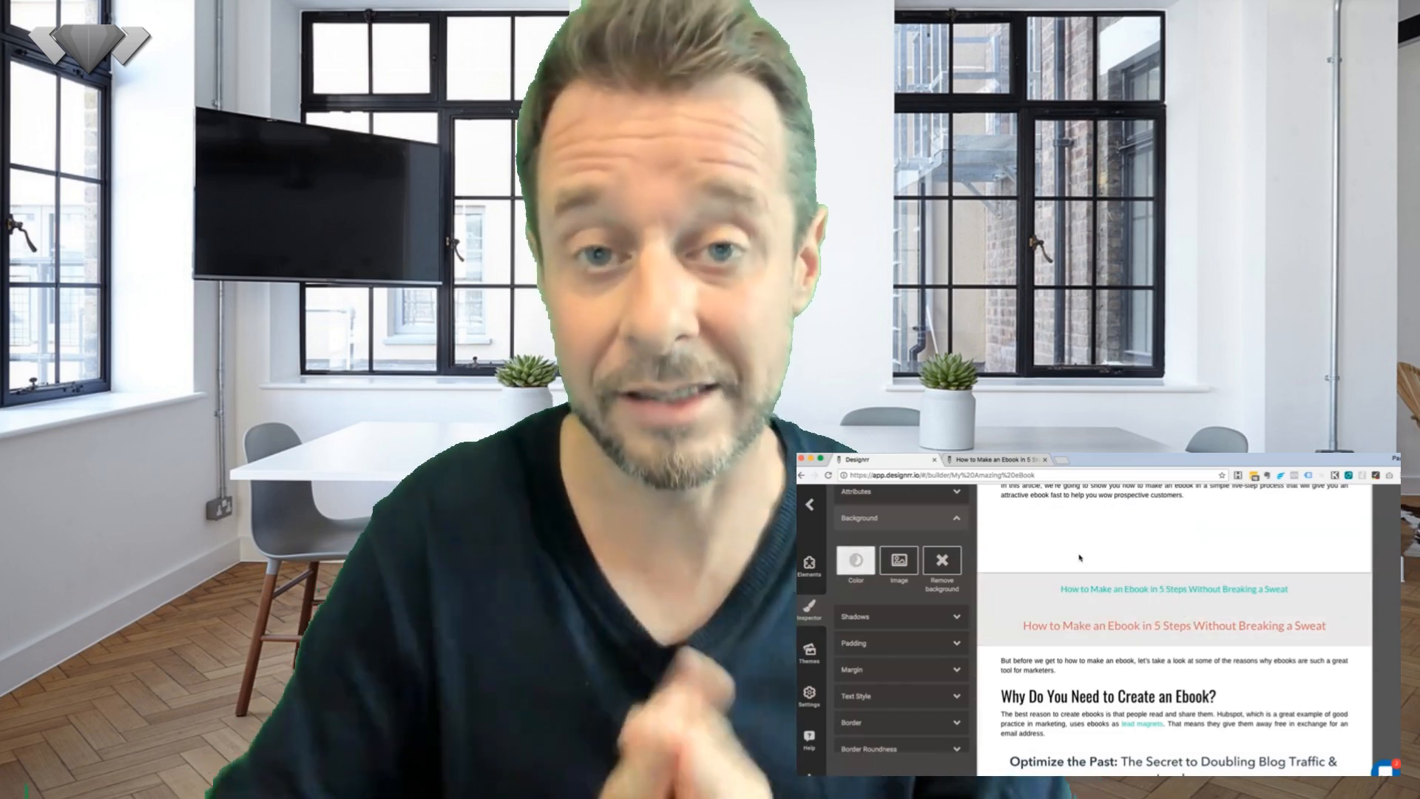
Shrink the screenshot in the "Import the Content" section and place it to the right of the text
scroll(1354, 703, "down", 15)
left_click(1034, 657)
left_click_drag(1016, 689, 1151, 627)
left_click(1289, 537)
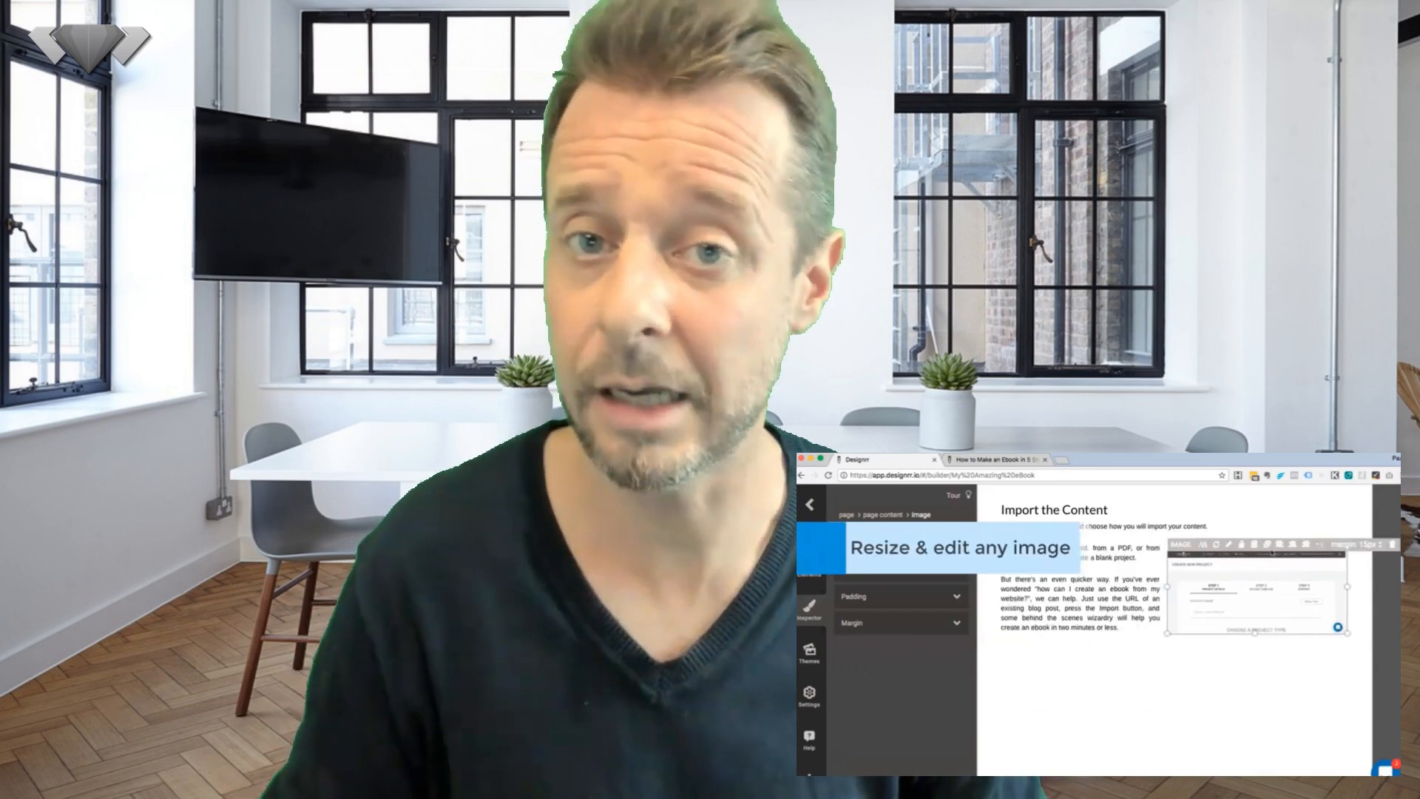
Apply the Splatter frame to the "Import the Content" screenshot in the photo editor and save the edited image
left_click(1229, 545)
left_click(1074, 548)
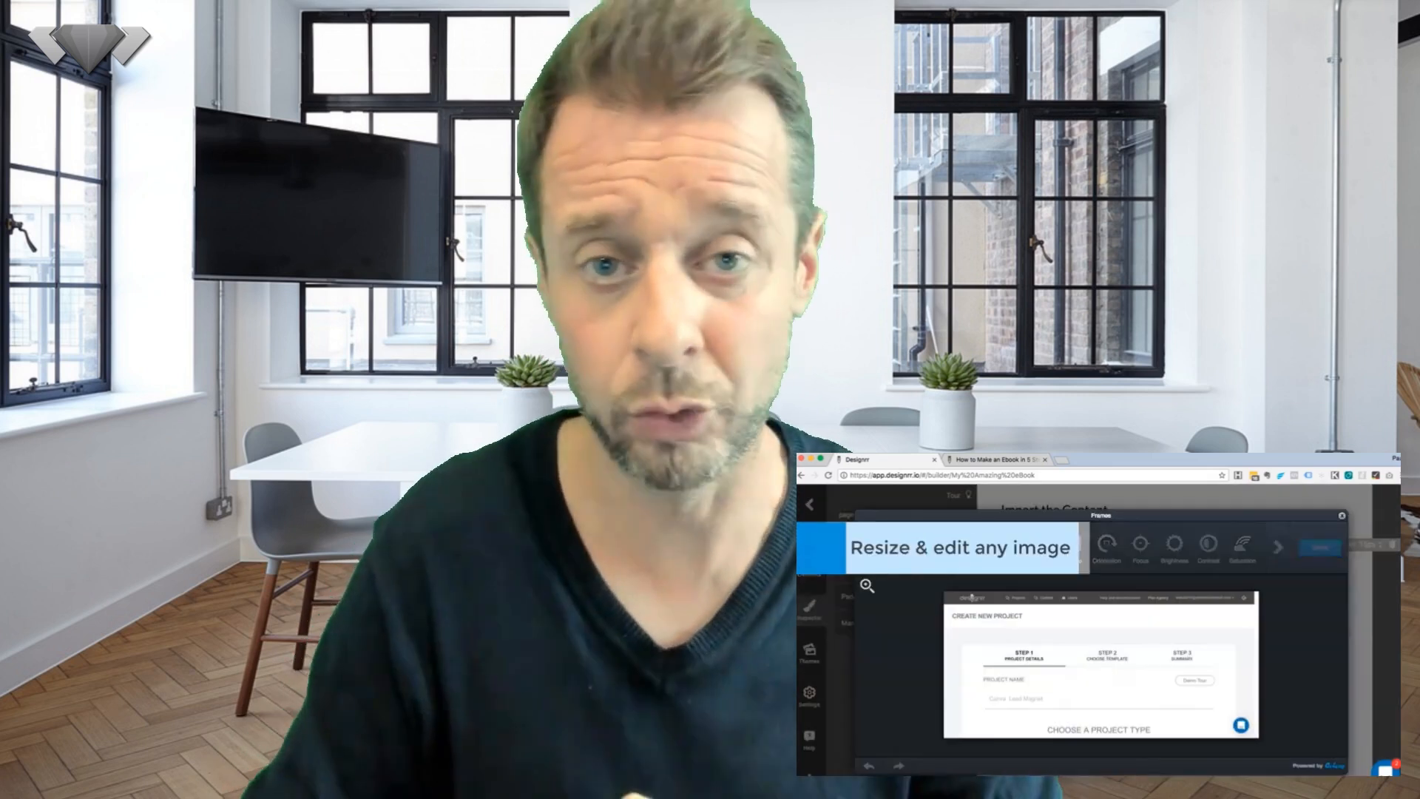
left_click(1230, 546)
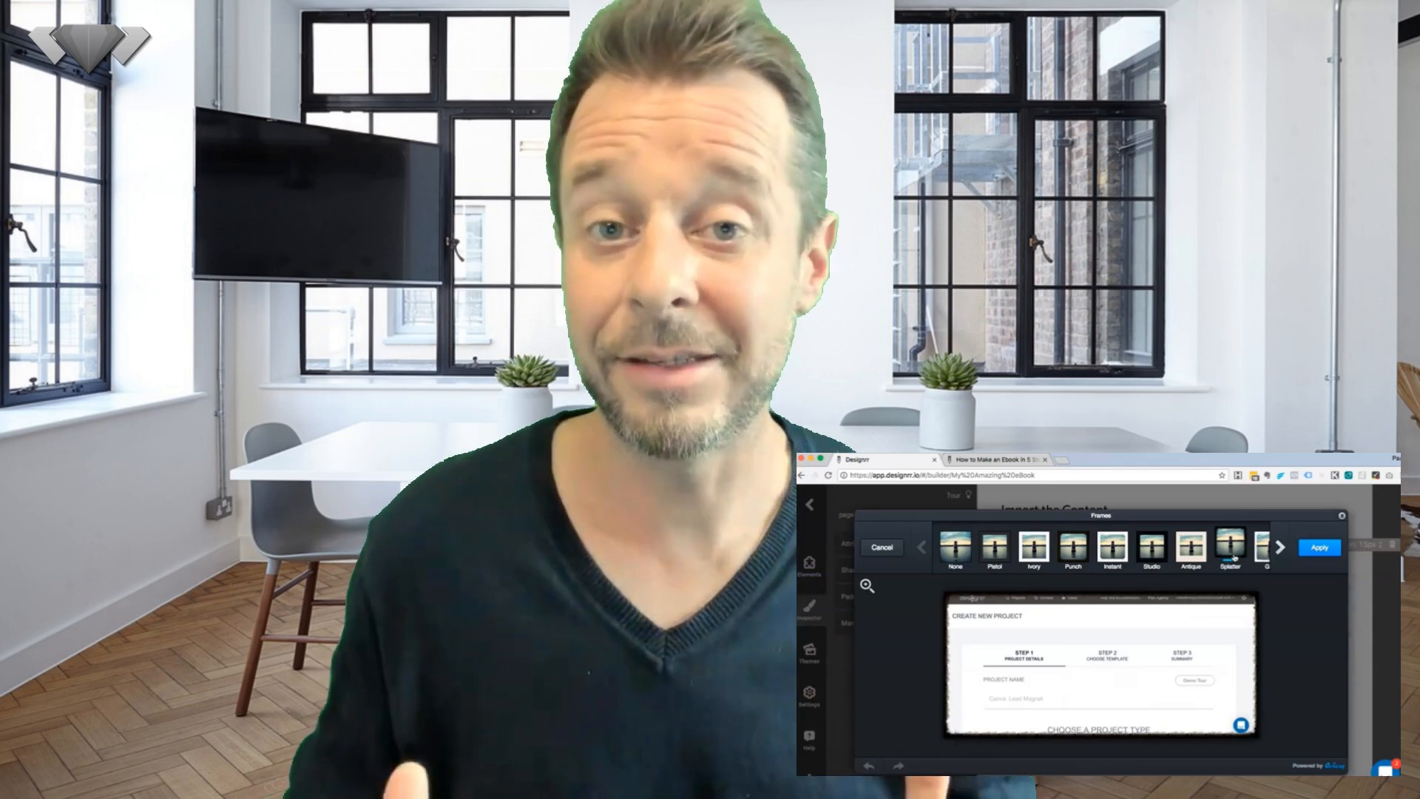
left_click(1315, 551)
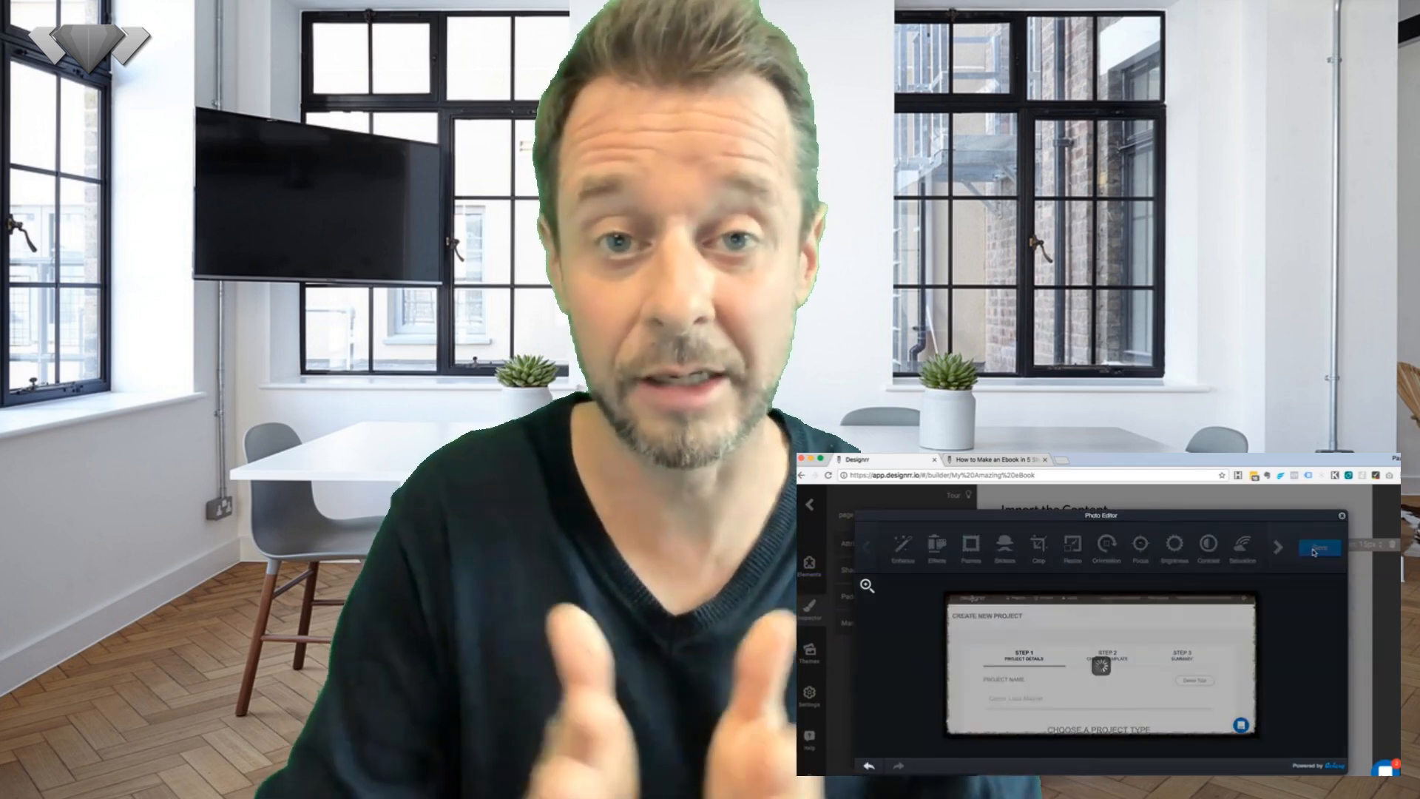
left_click(1315, 551)
left_click(1268, 665)
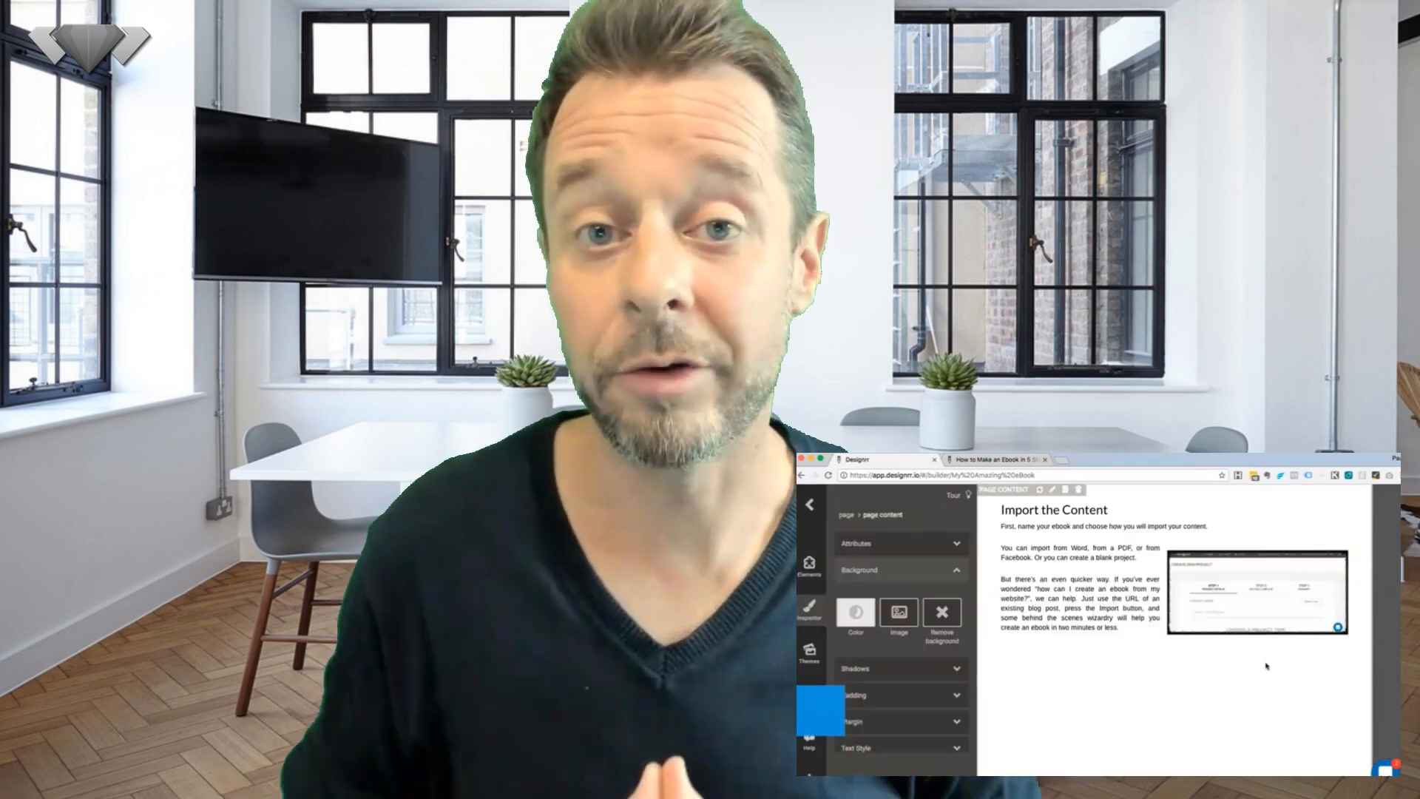
Add another article to the ebook, importing it from the URL of the blog post "7 Reasons You Should Publish Your Podcast Show Notes"
scroll(1122, 615, "down", 5)
left_click(809, 566)
left_click_drag(874, 571, 1076, 612)
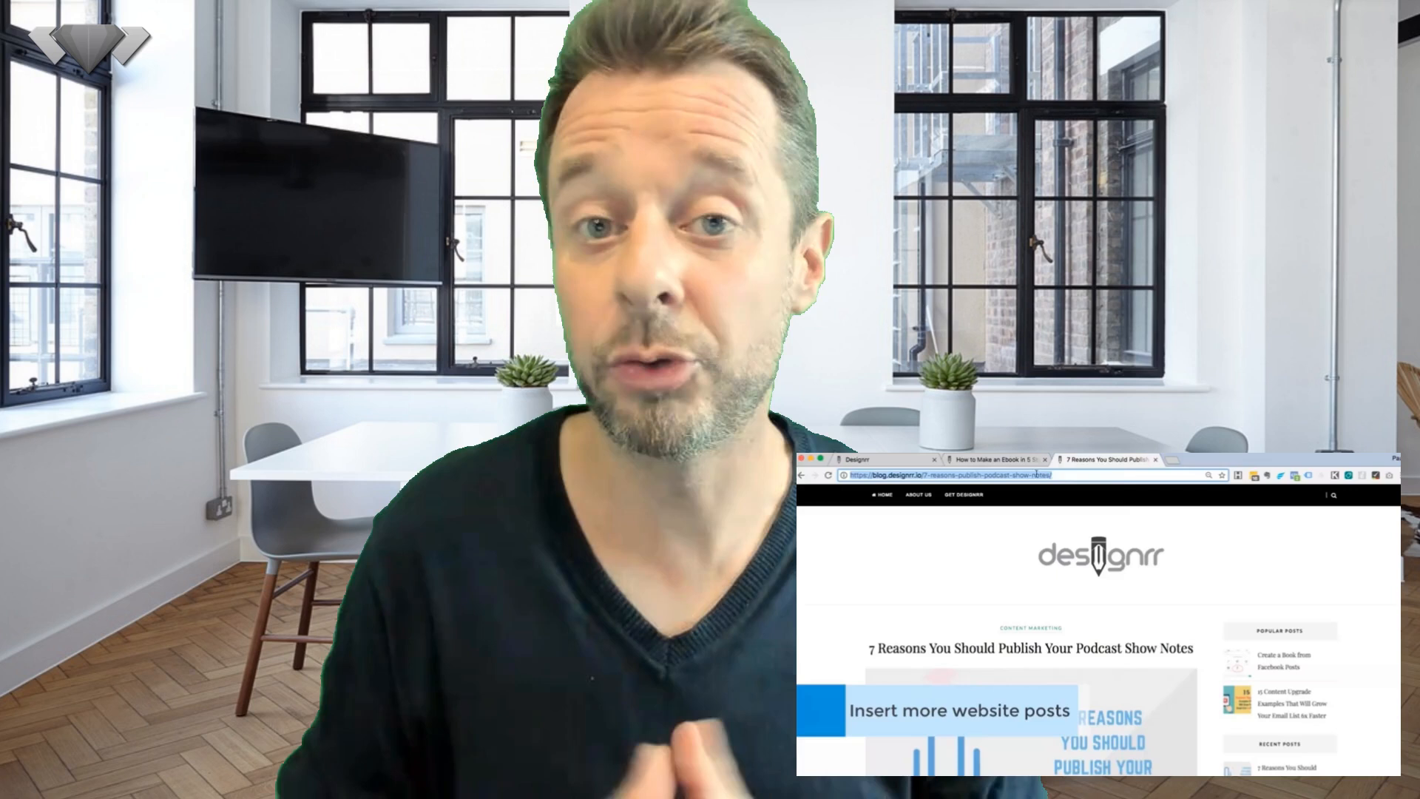
right_click(1036, 474)
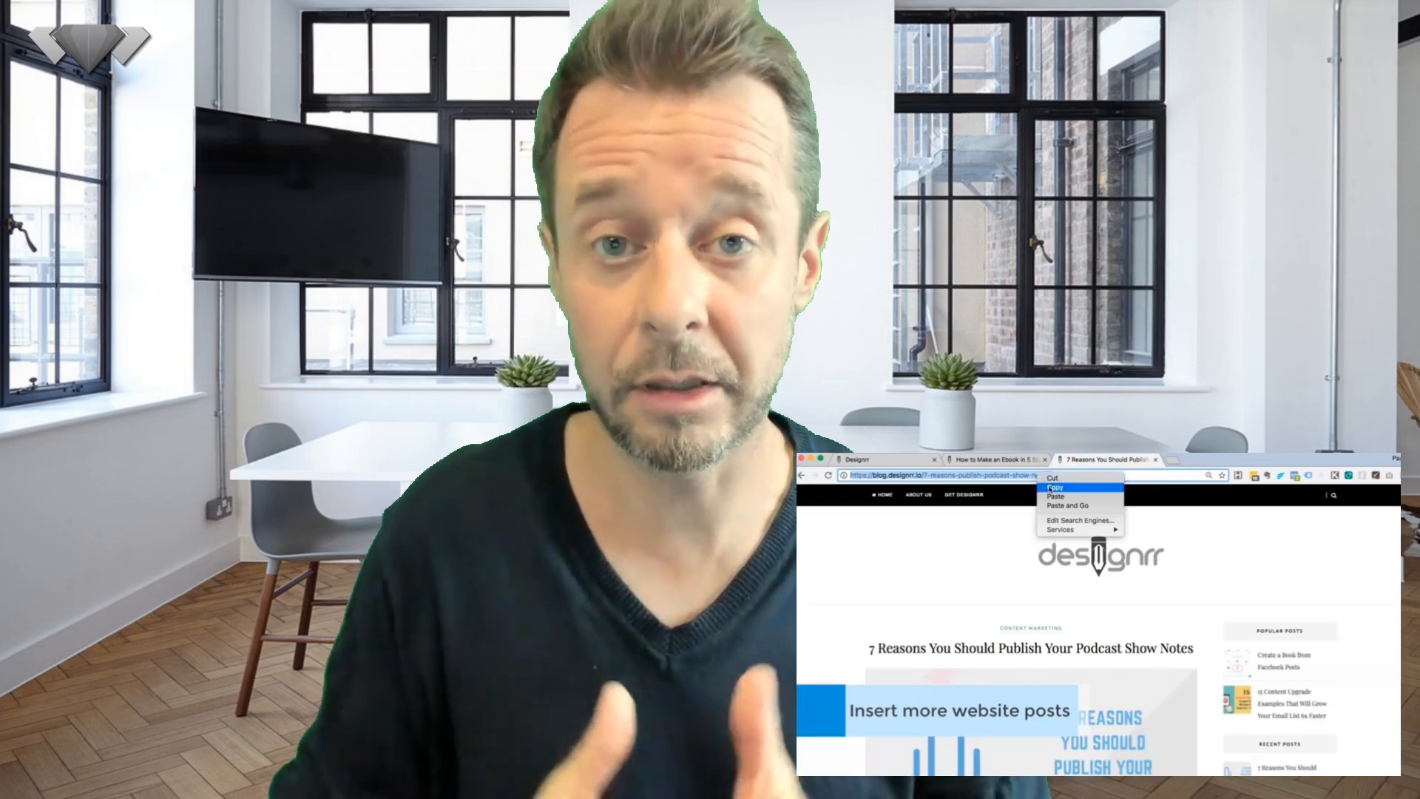
left_click(1048, 488)
left_click(908, 460)
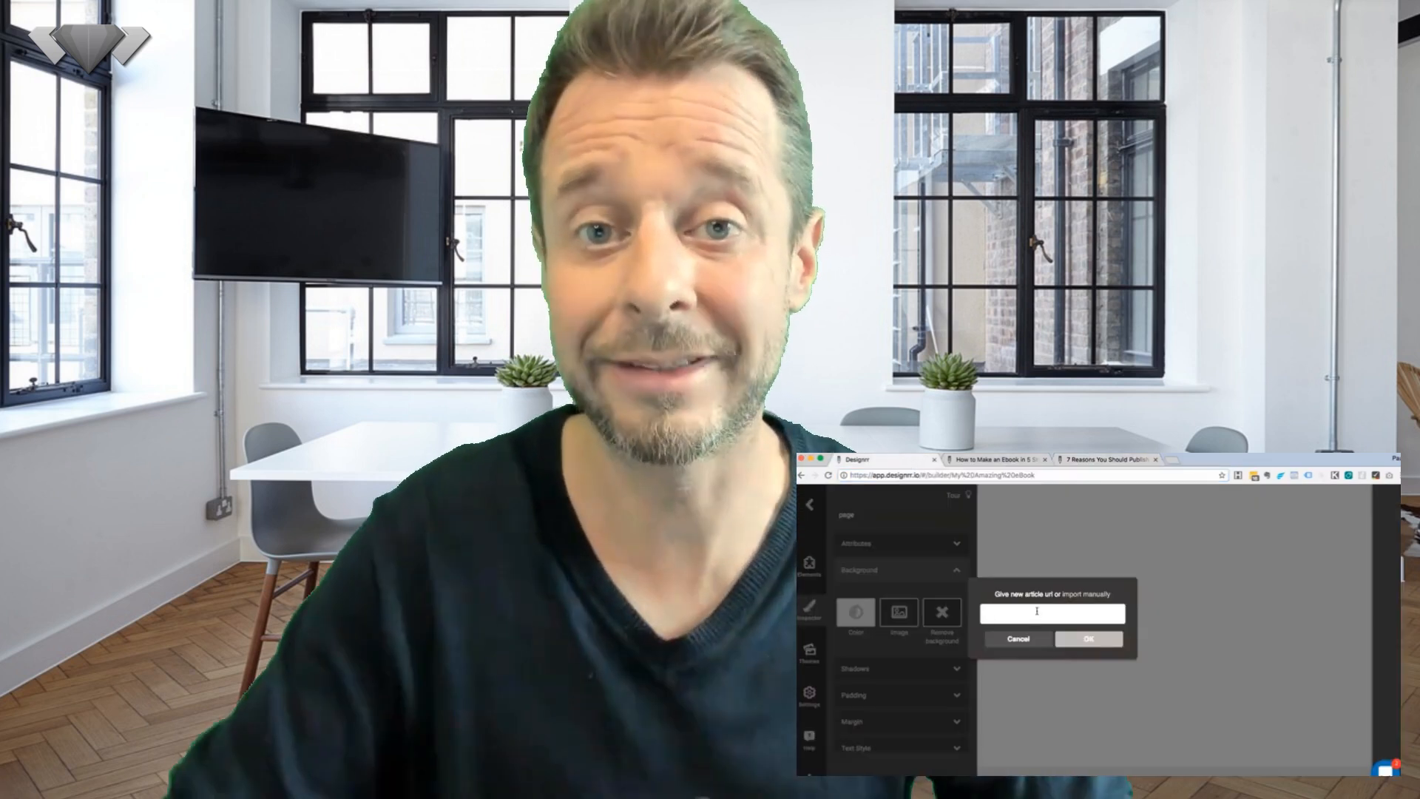
right_click(1036, 611)
left_click(1066, 675)
left_click(1087, 639)
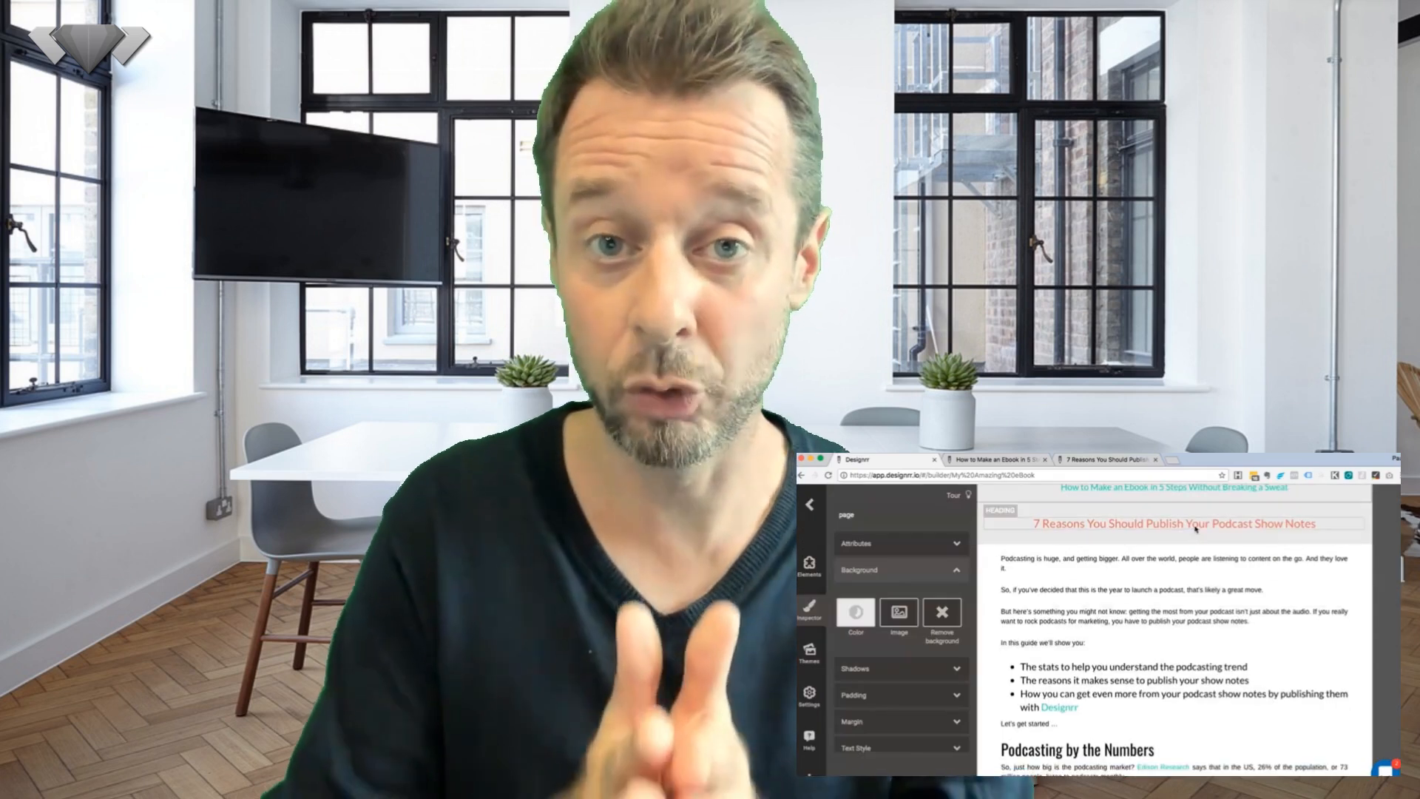
Search the media manager for "ebook" images to replace the cover page background
scroll(1105, 598, "down", 5)
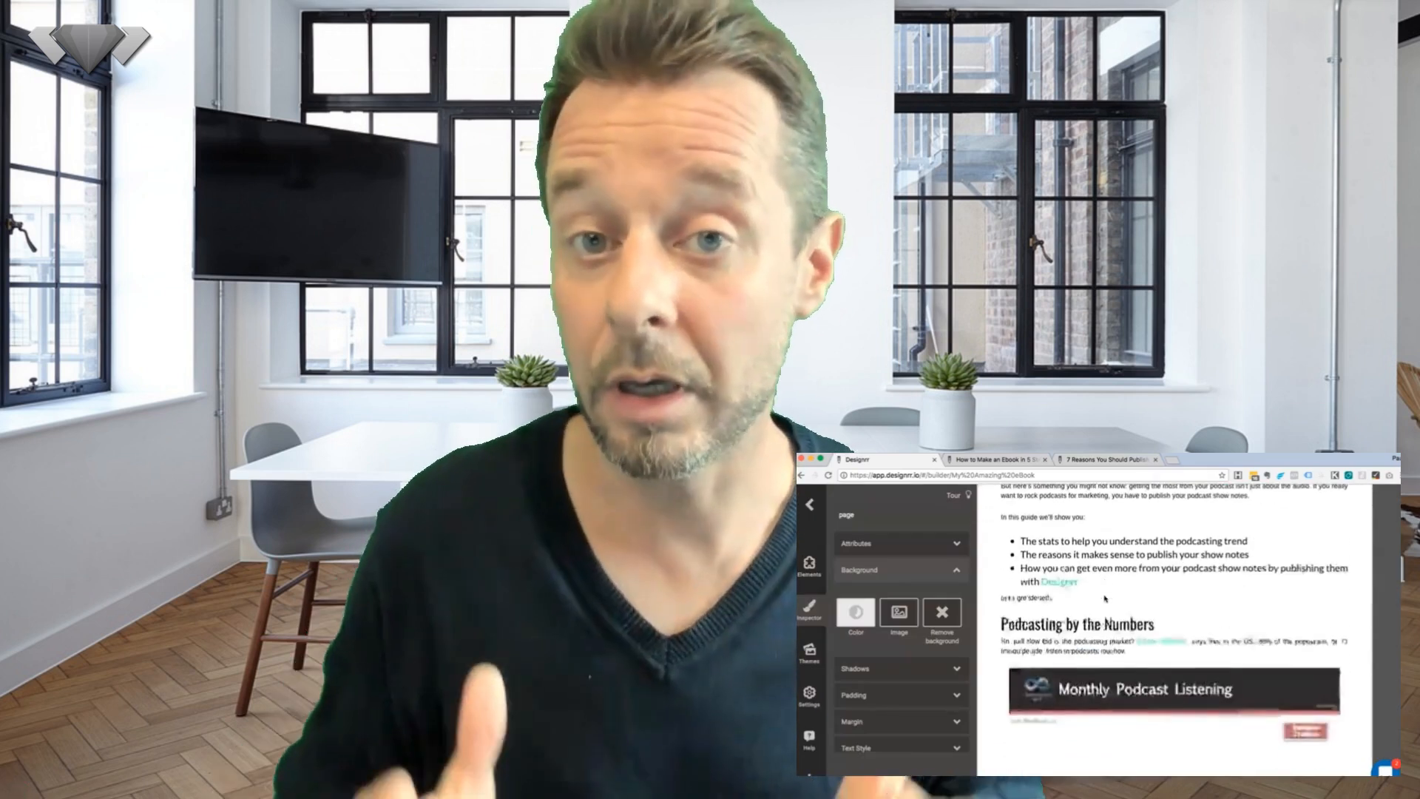
scroll(1105, 598, "down", 8)
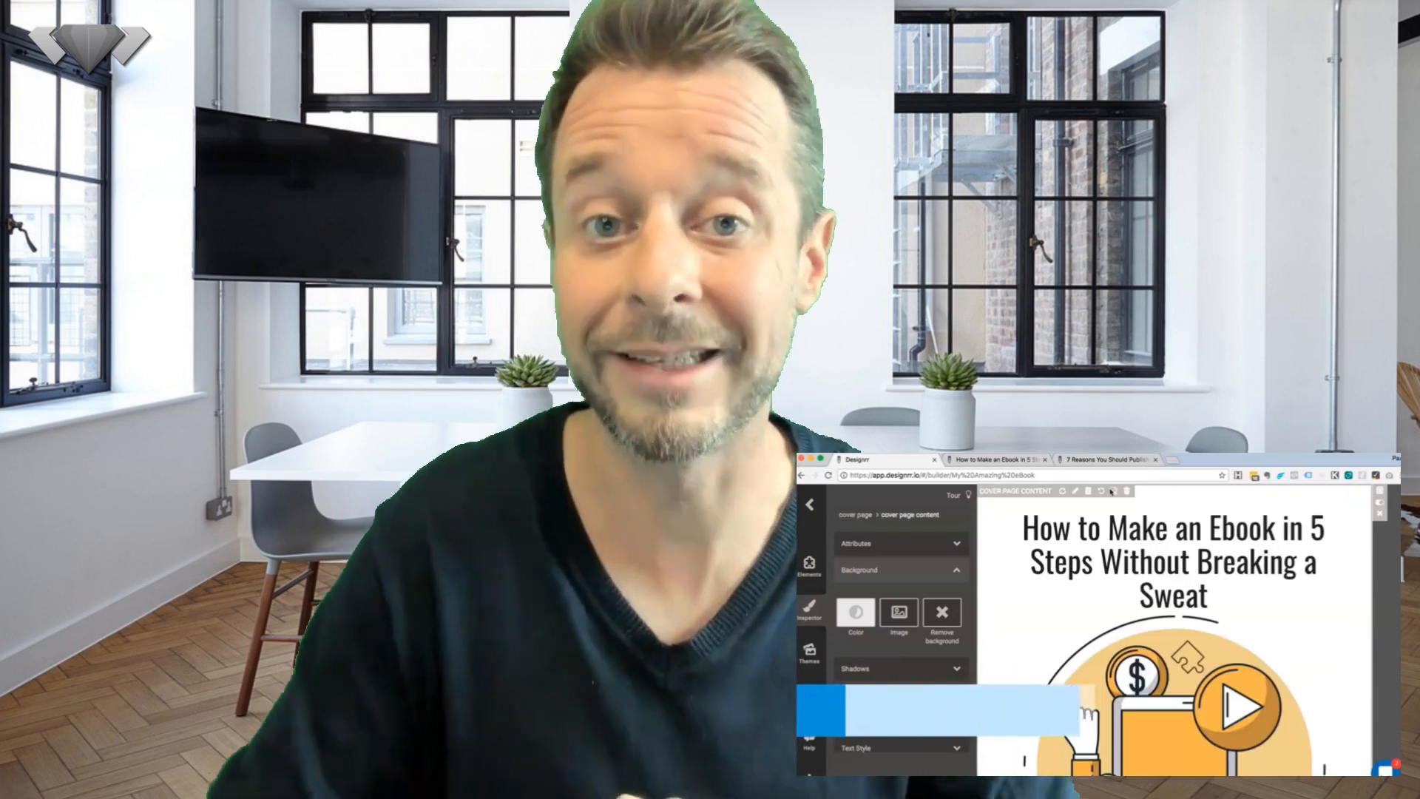
left_click(1112, 492)
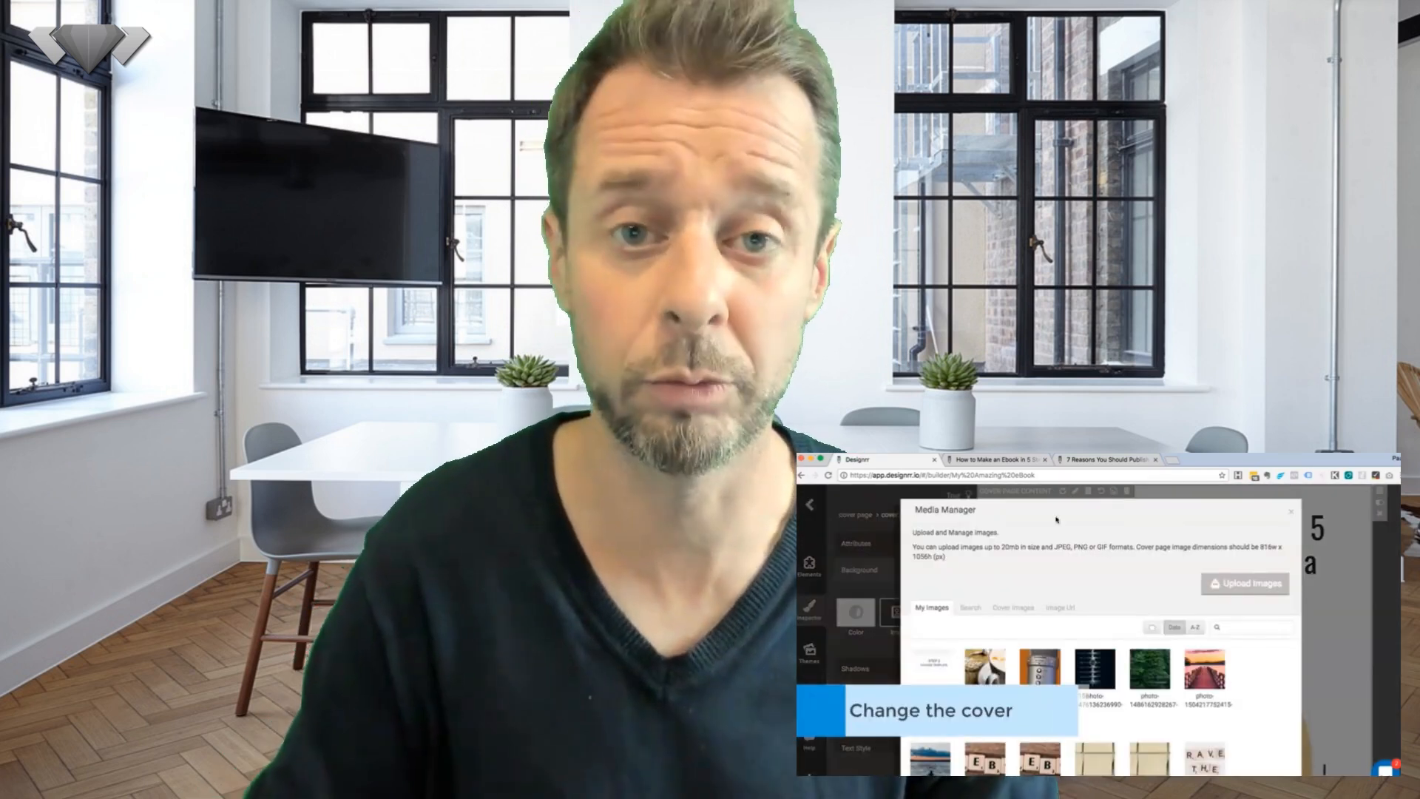
left_click(968, 609)
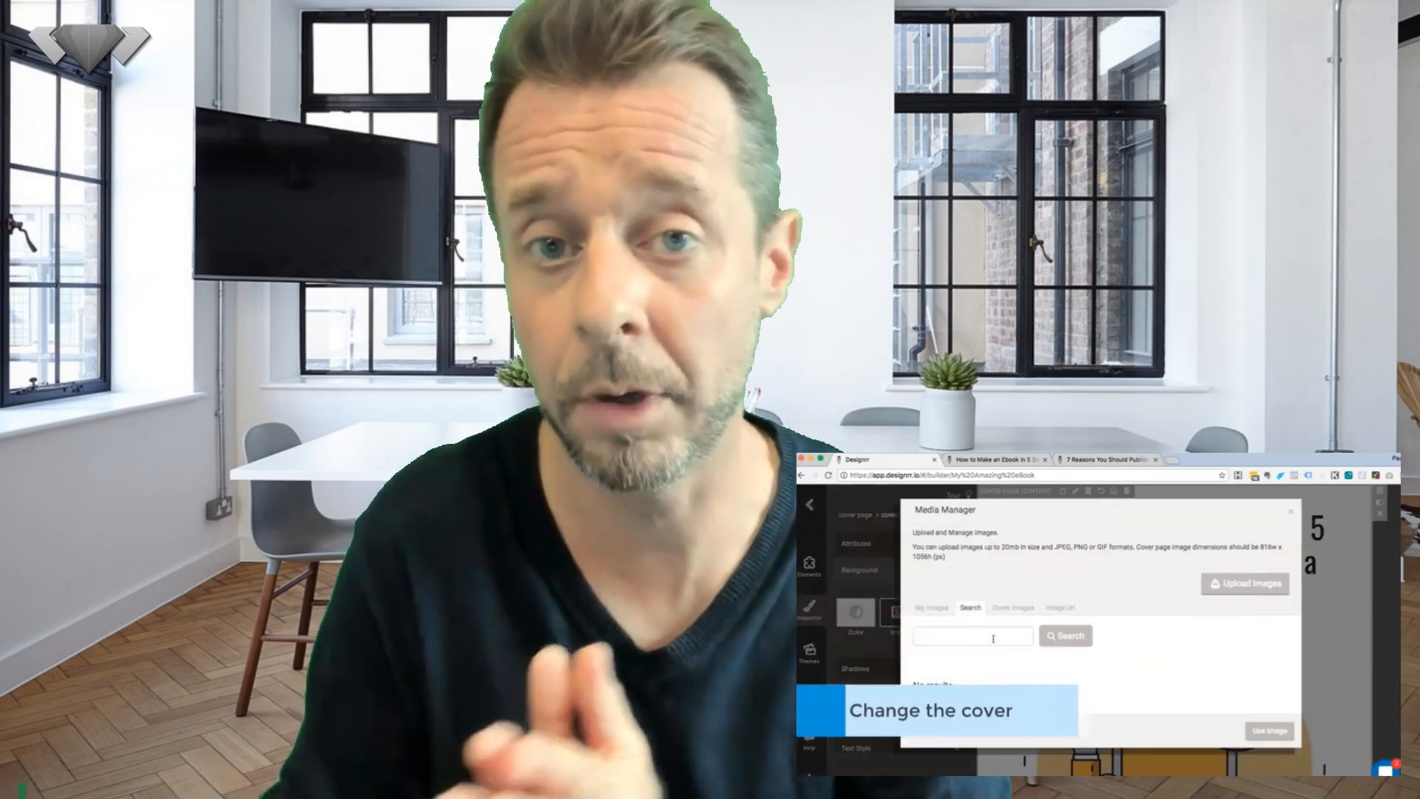
type("ebook")
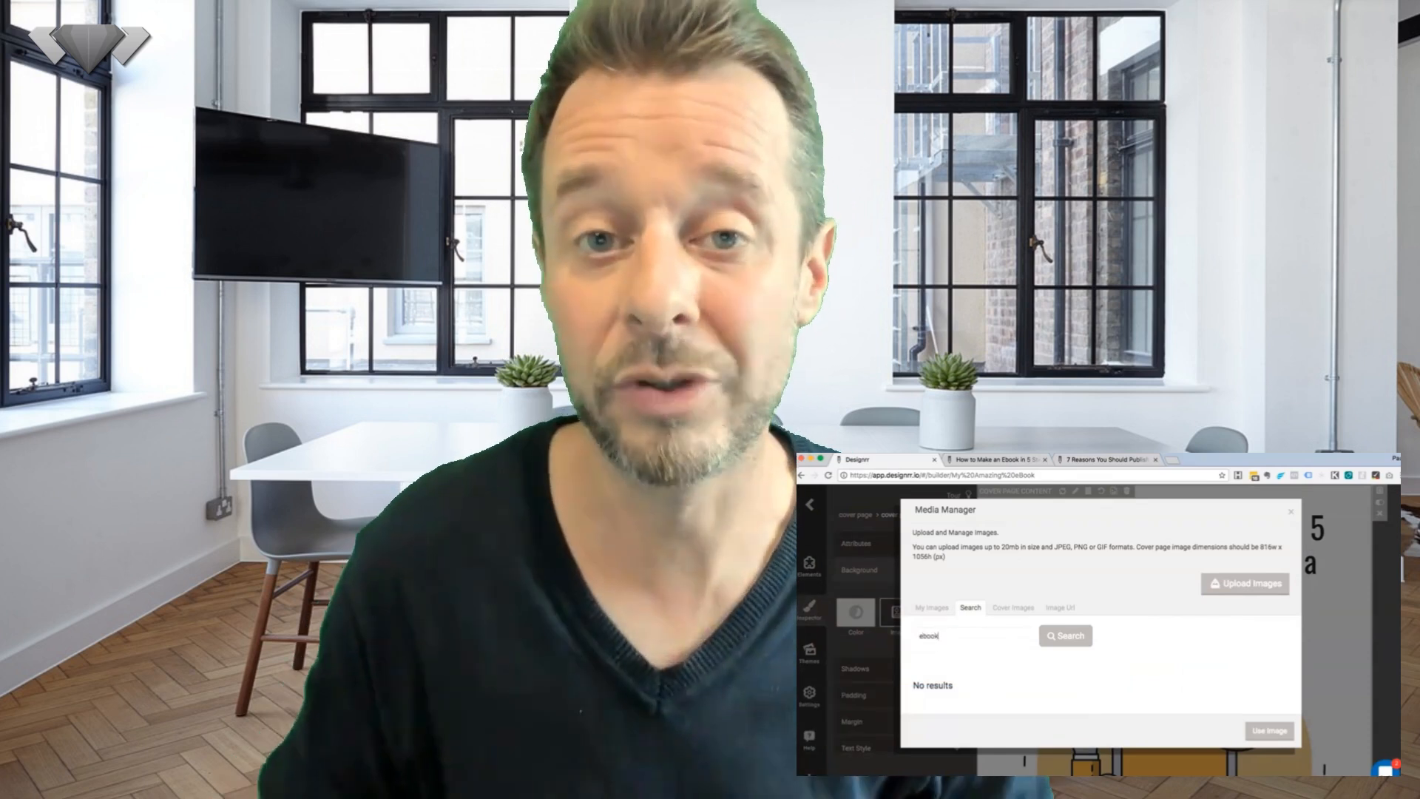
left_click(1076, 639)
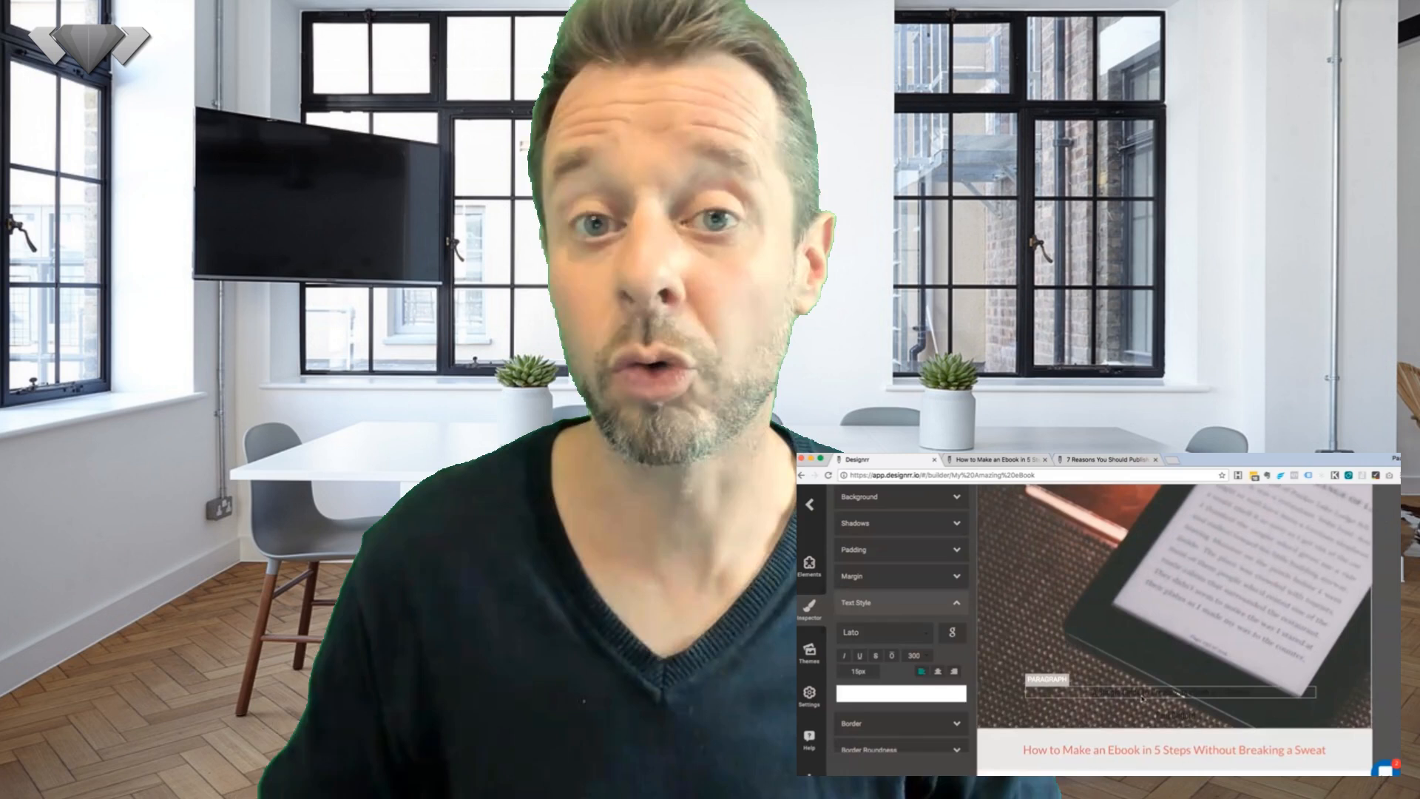
Change the text colour of the small text under the title on the cover page
left_click(1169, 749)
left_click(901, 693)
left_click(1006, 746)
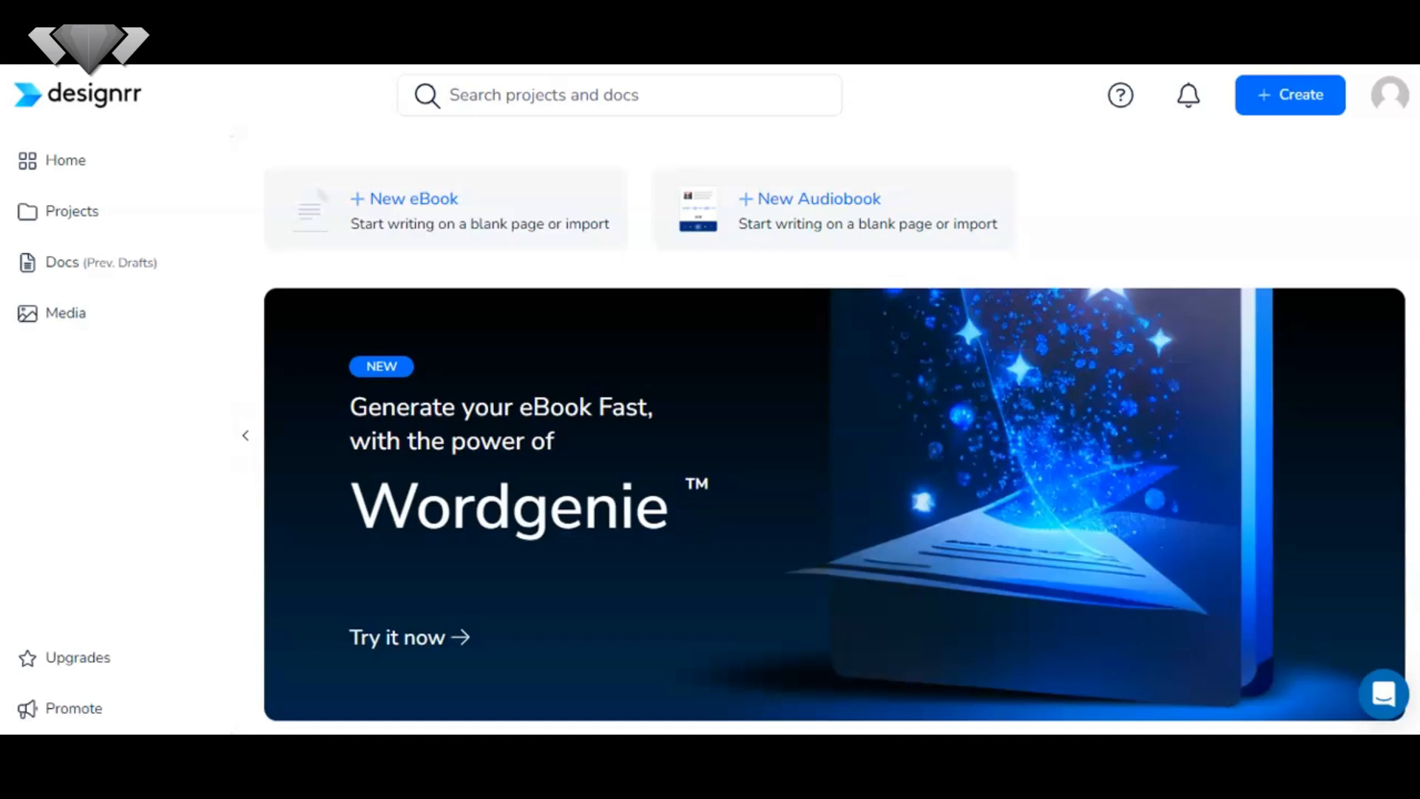
Translate the Designrr dashboard page into French and dismiss the translation popup
right_click(158, 434)
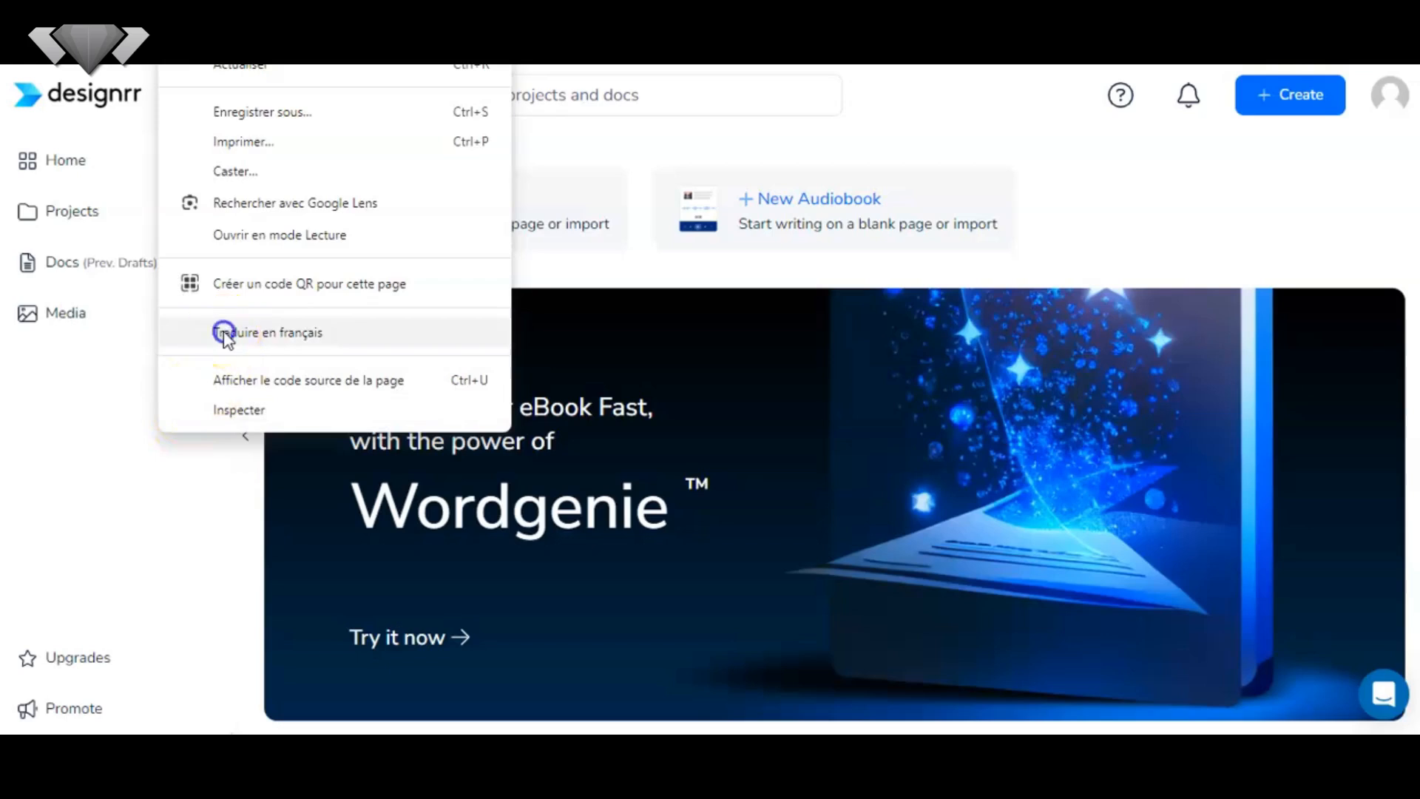
left_click(224, 337)
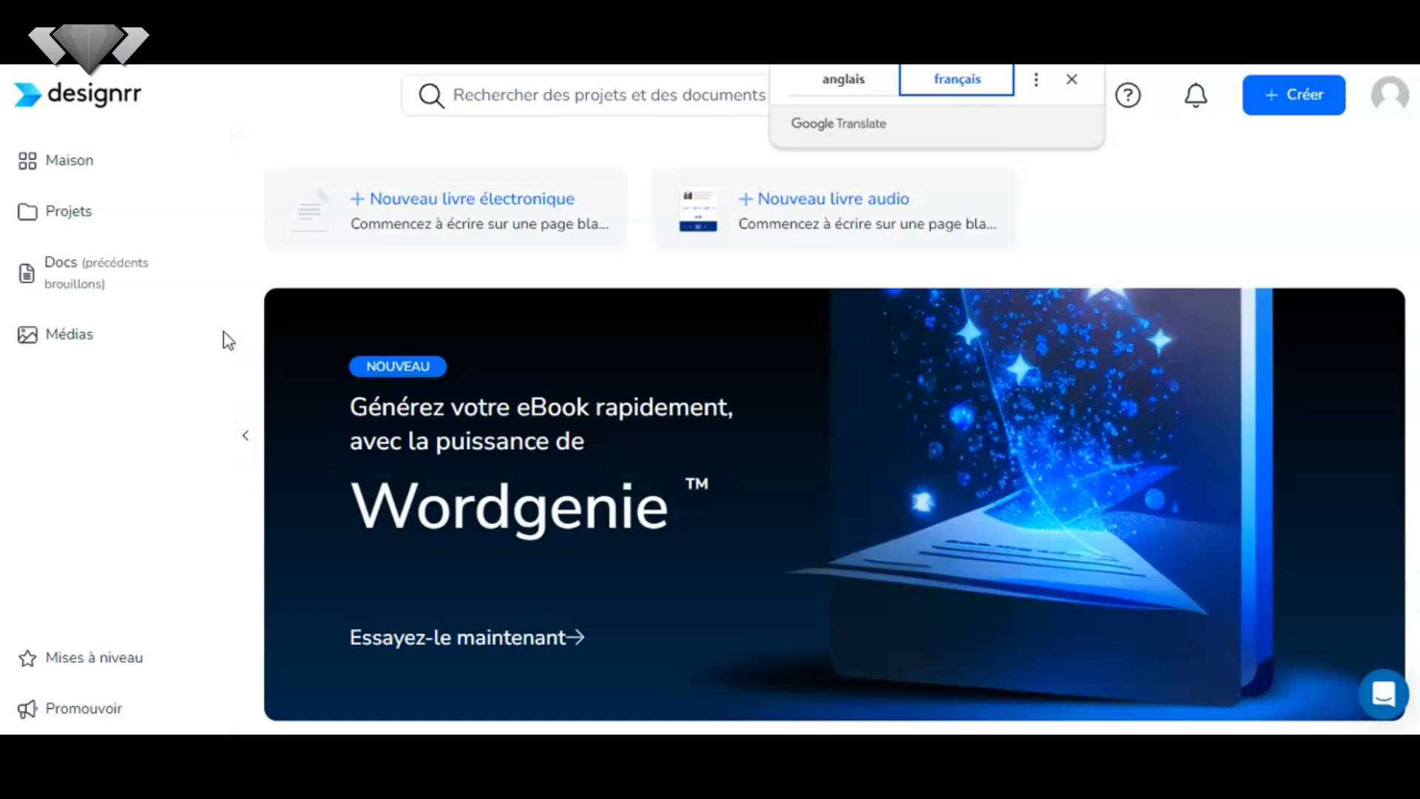
left_click(1285, 178)
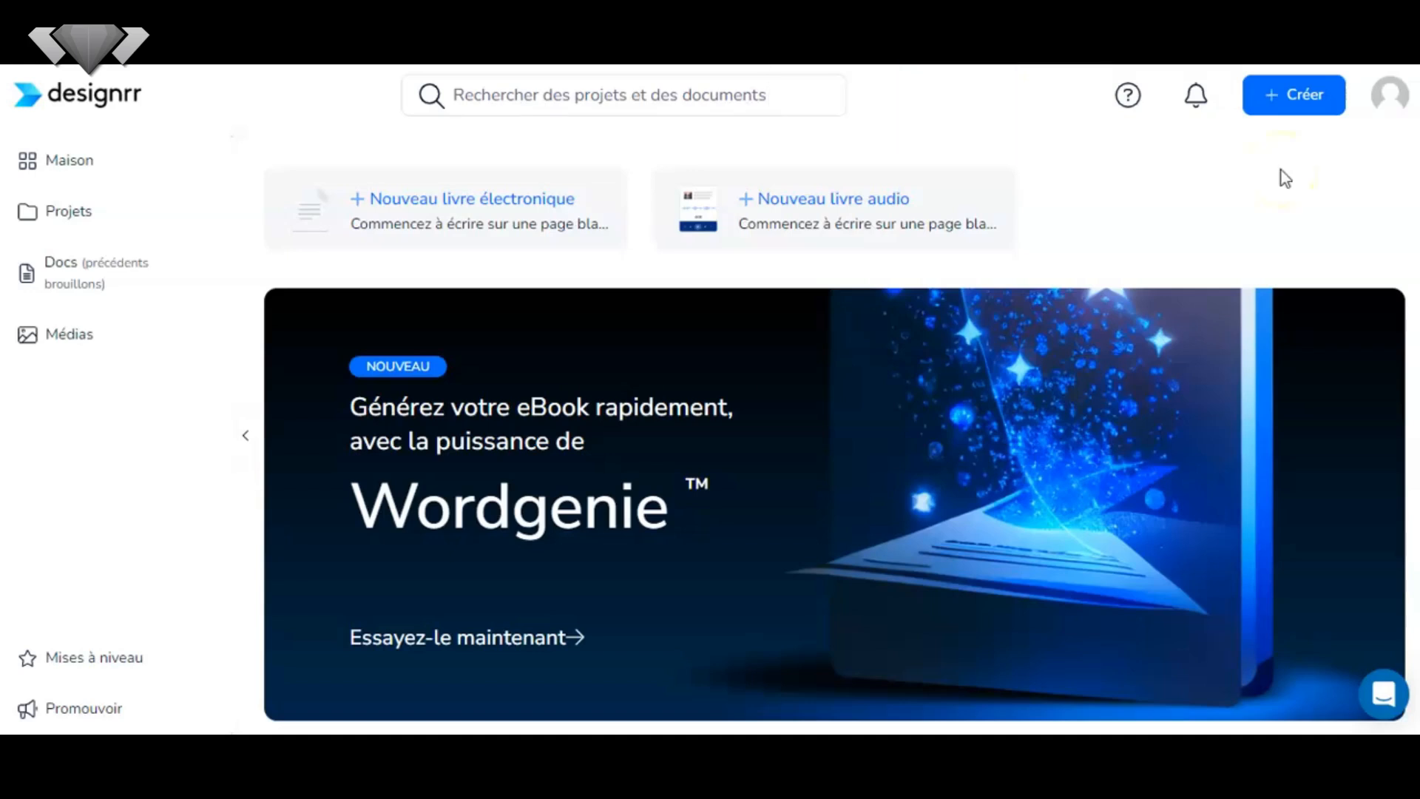
Start a new project with "Livre électronique" as the project type and PDF as the publishing format
left_click(1302, 100)
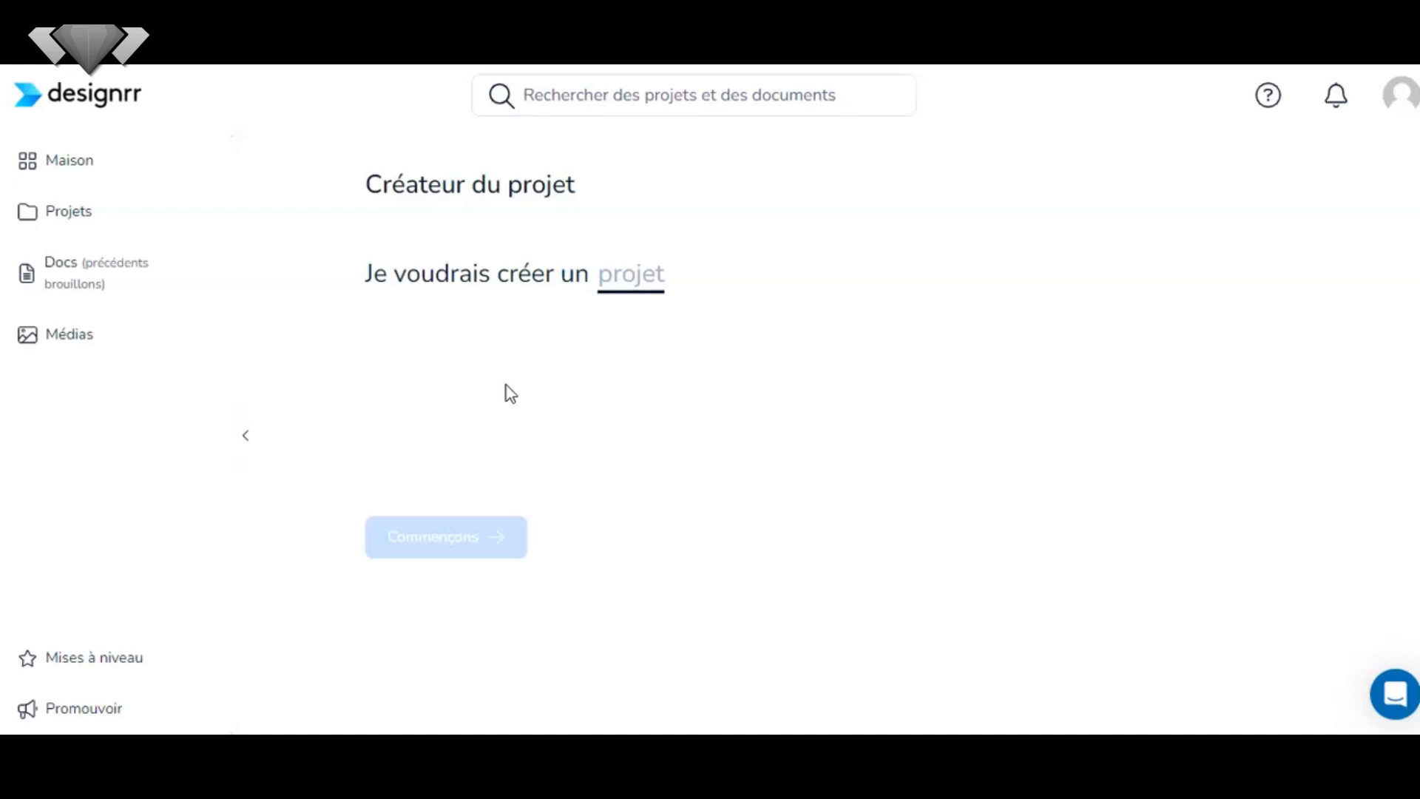
left_click(631, 275)
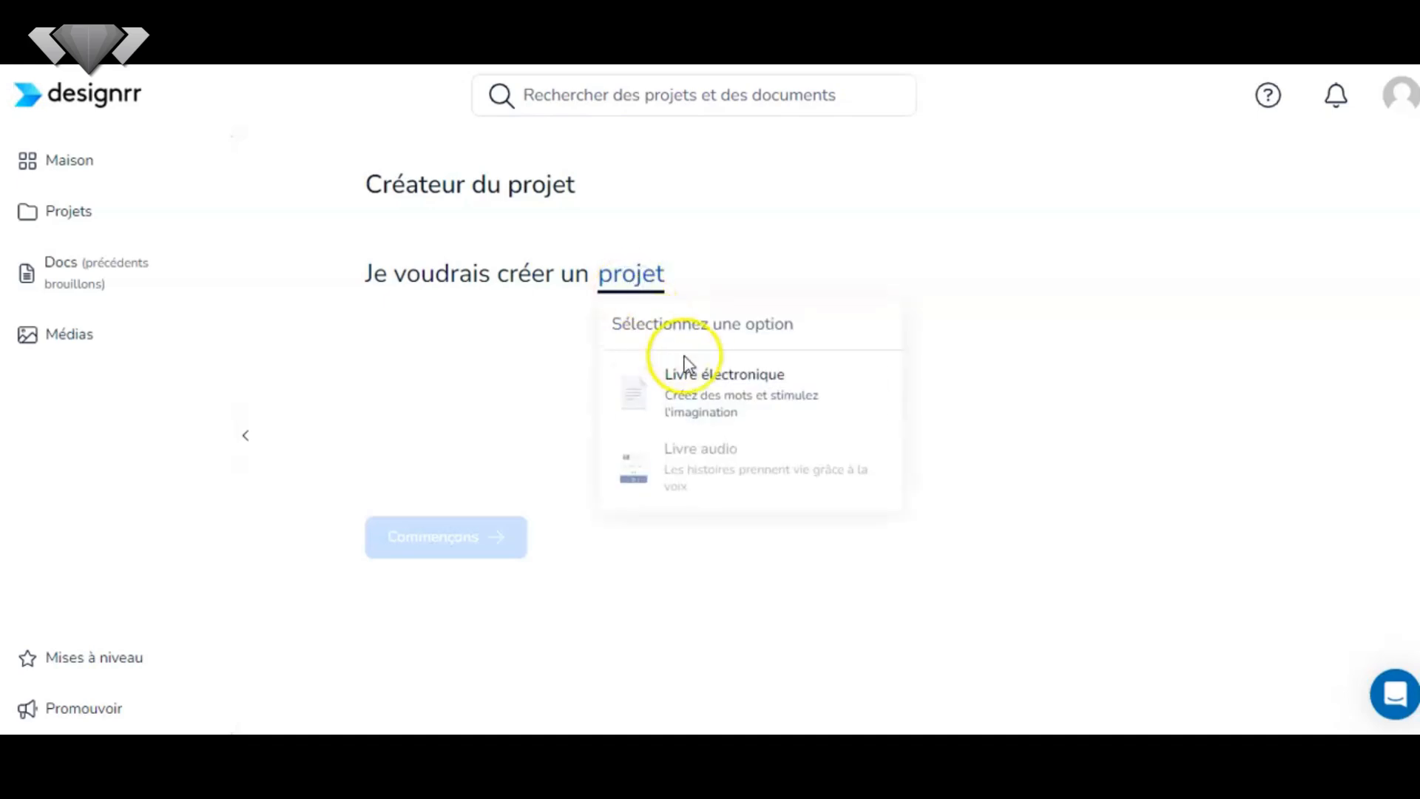
left_click(695, 380)
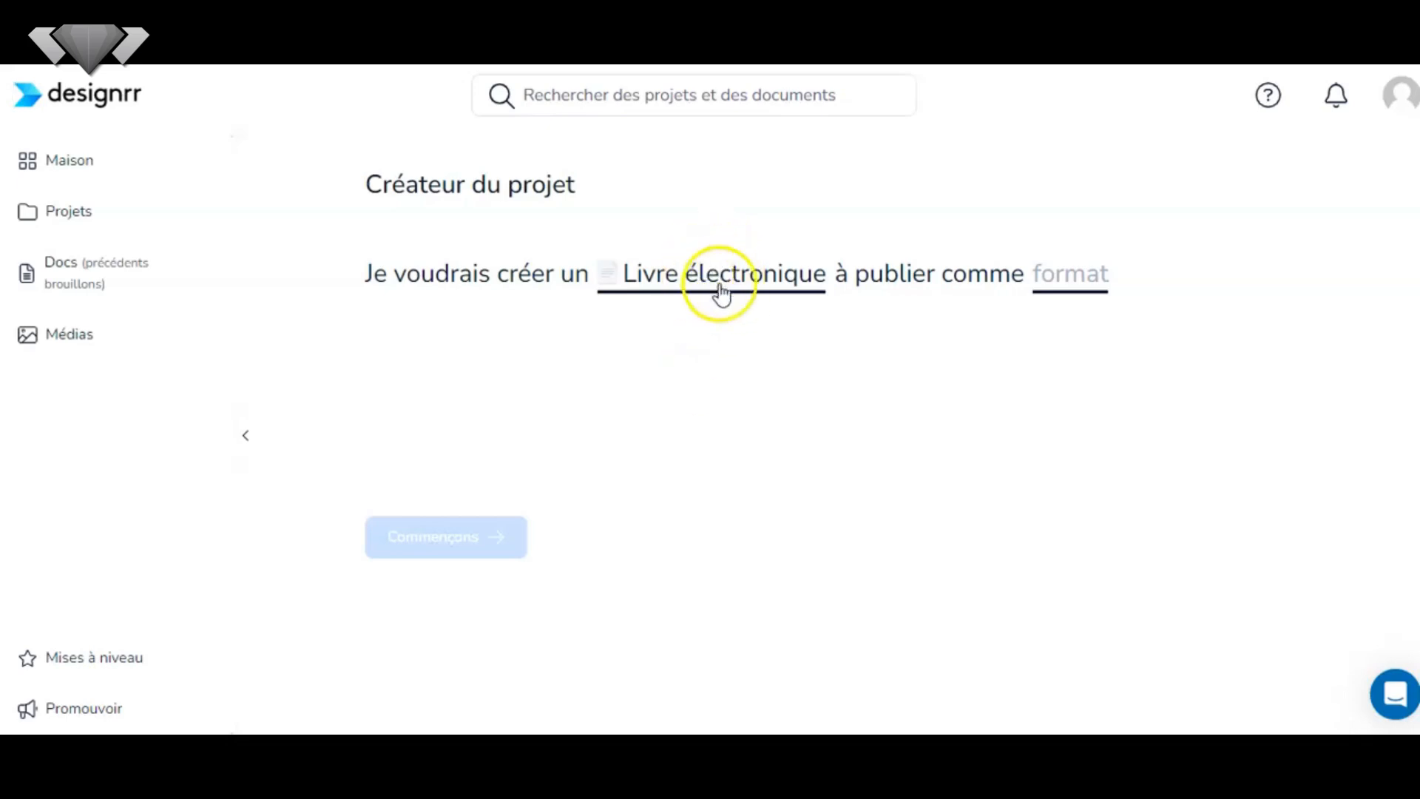
left_click(1078, 288)
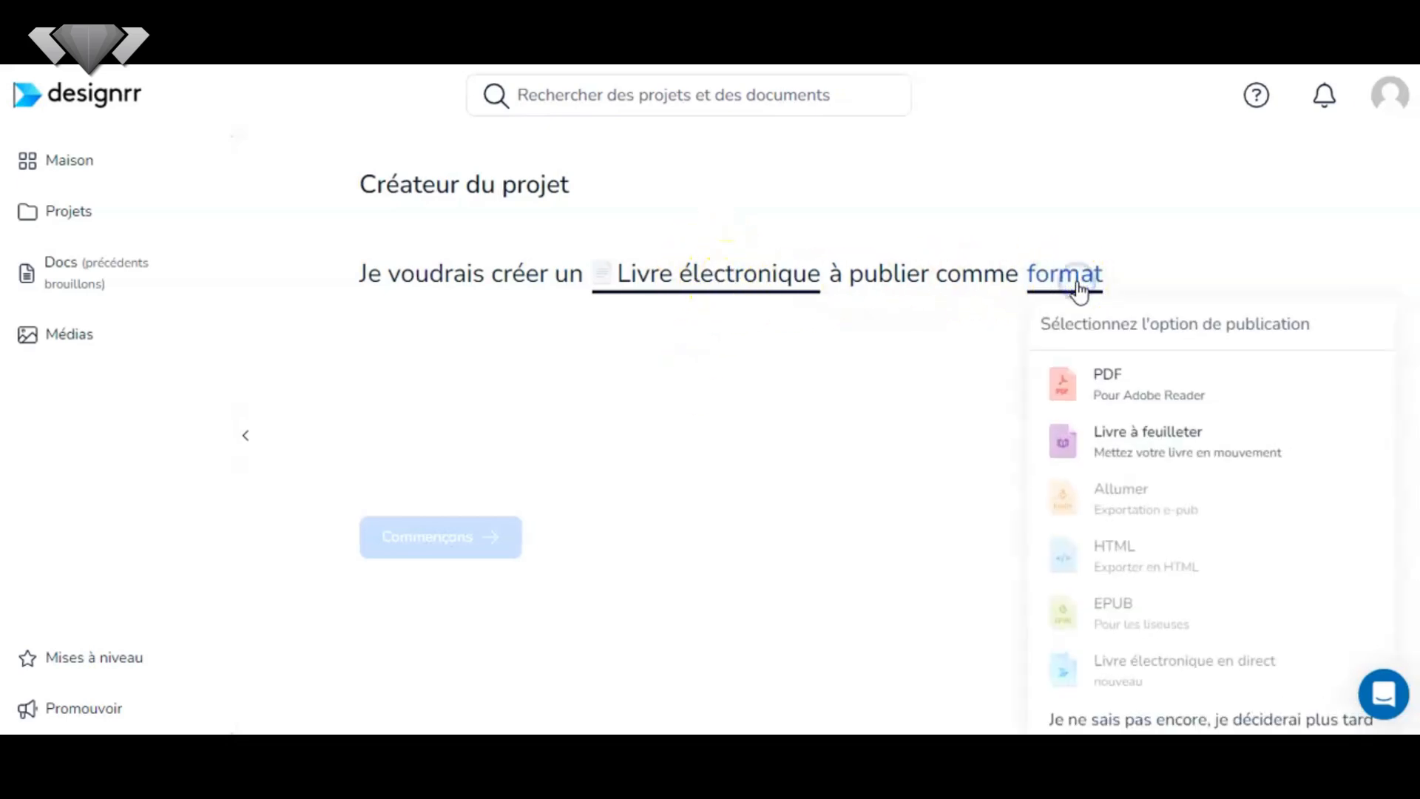
left_click(1136, 386)
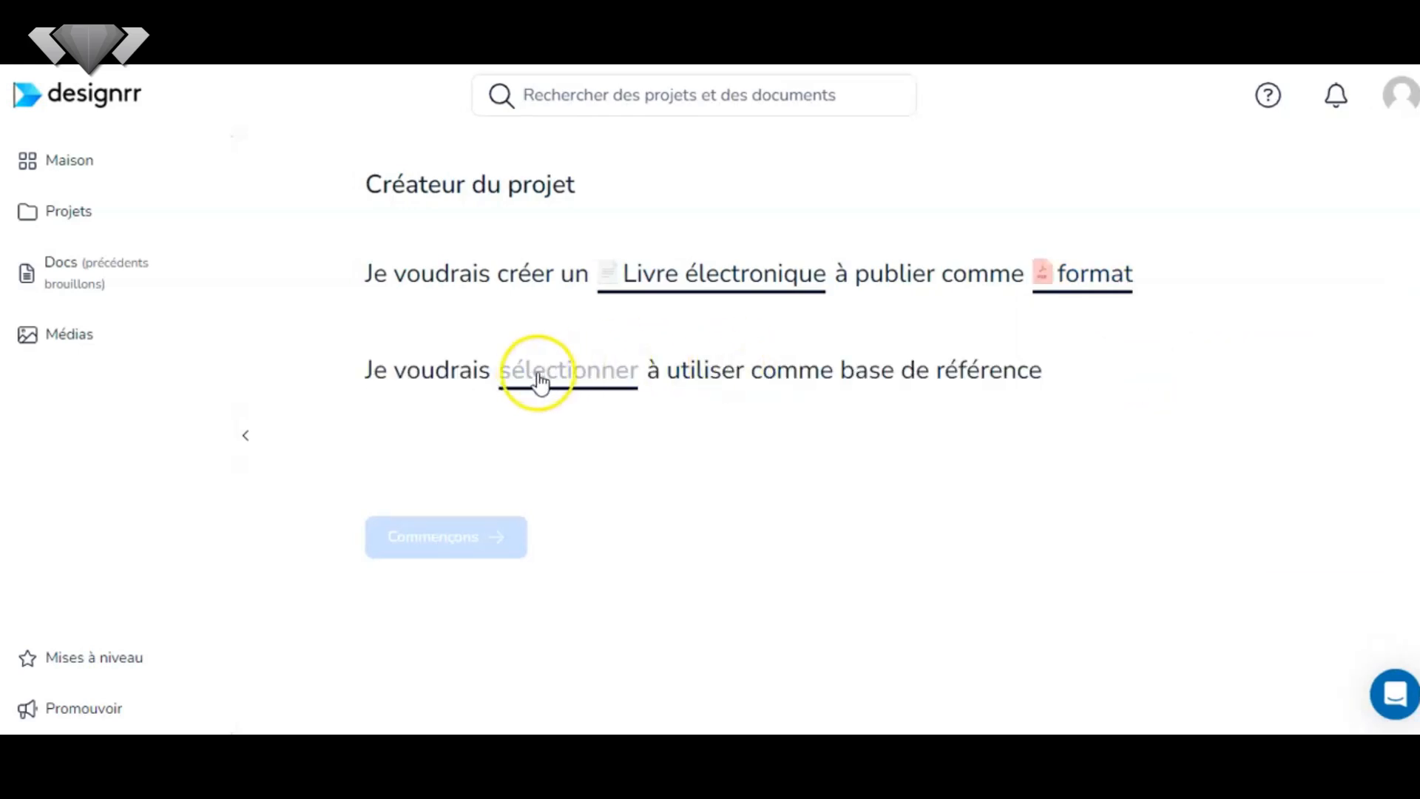
Choose Word DOCX import as the ebook's baseline and examine its file and URL import options
left_click(575, 384)
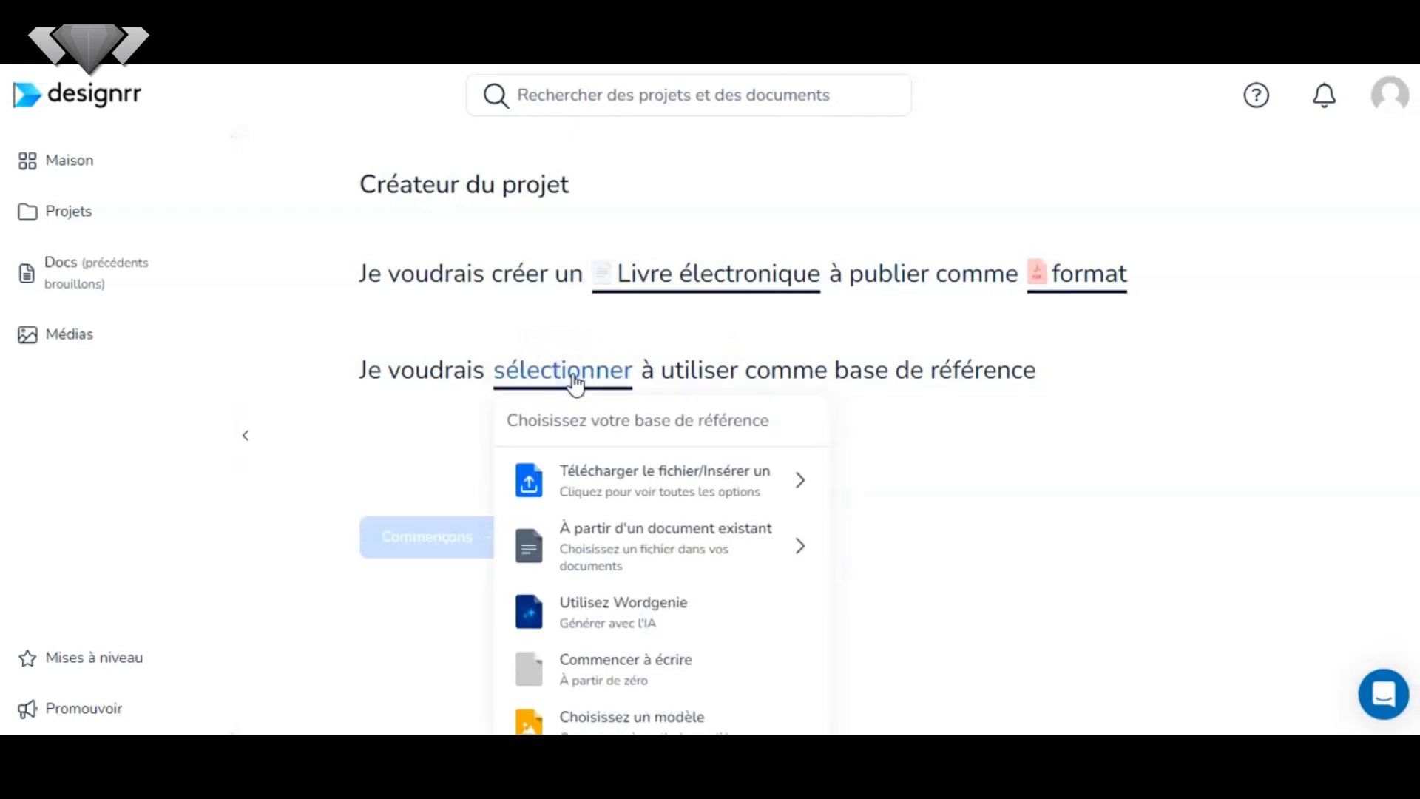
left_click(613, 485)
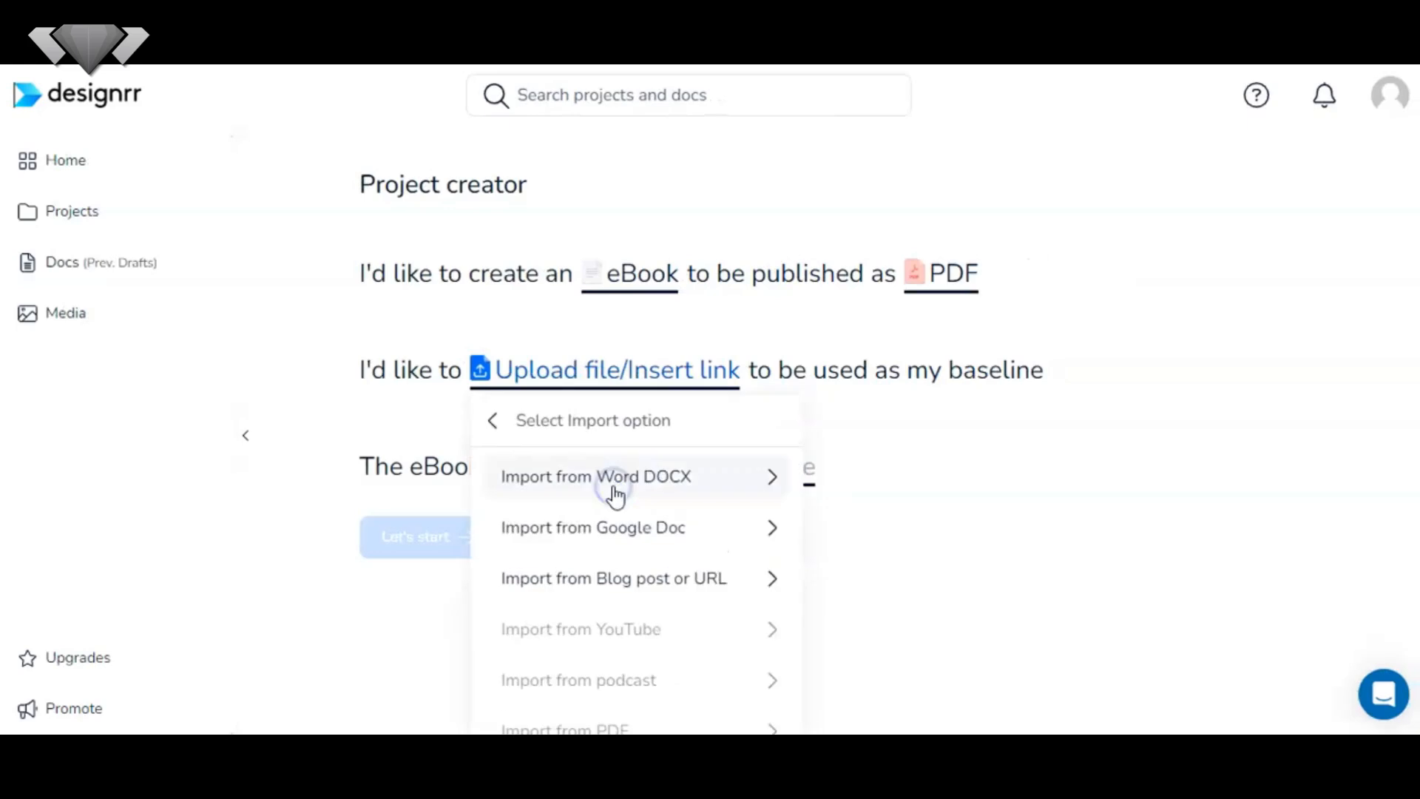
left_click(683, 484)
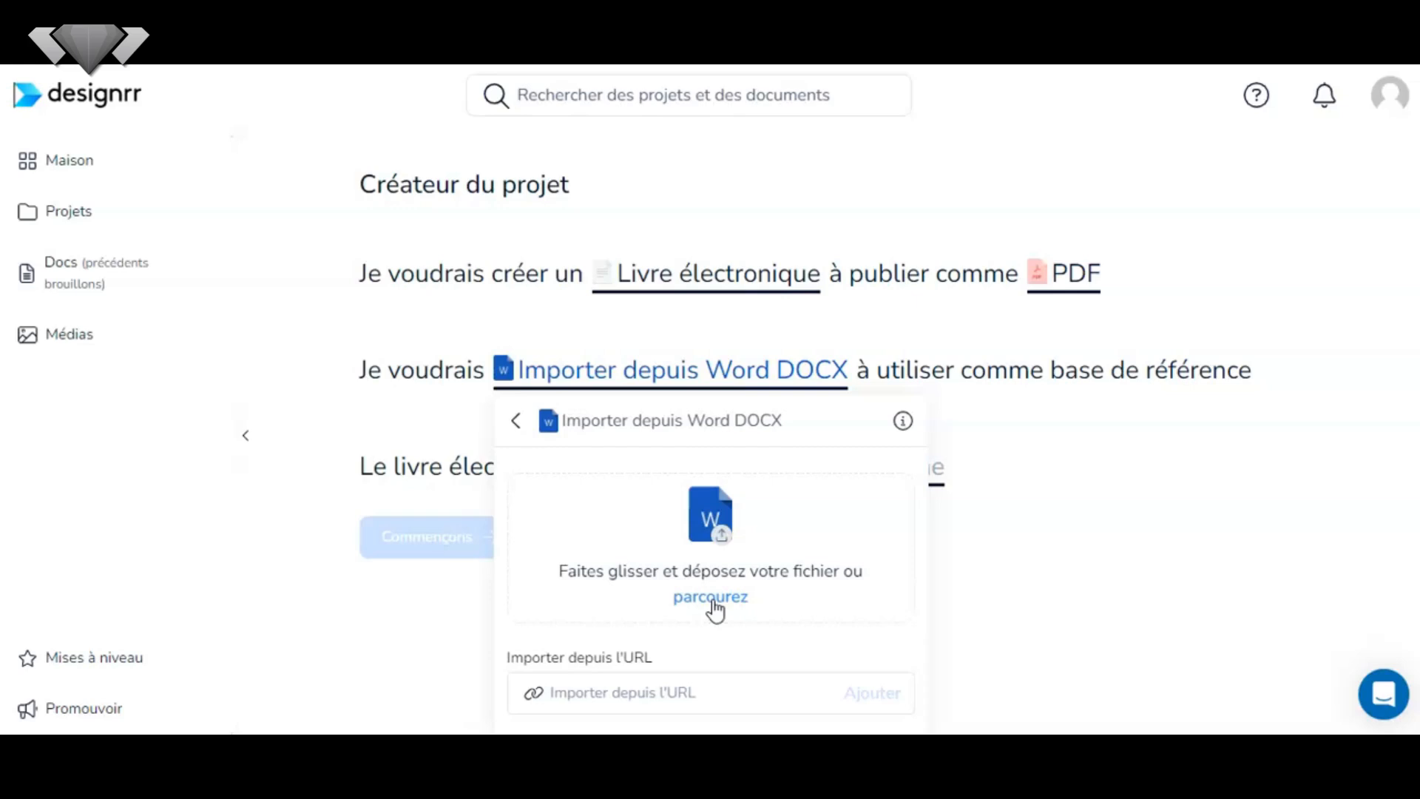
left_click(672, 692)
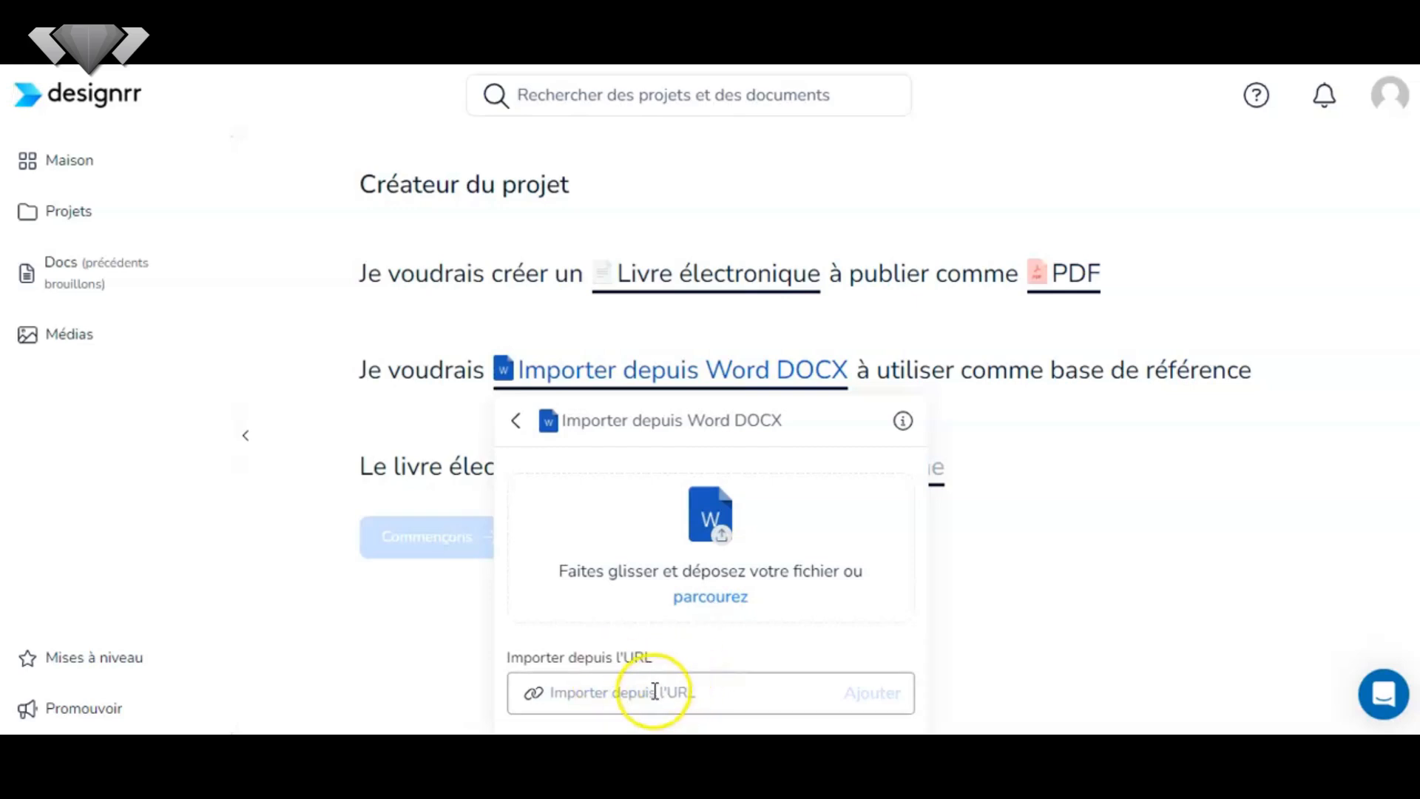
scroll(769, 702, "down", 1)
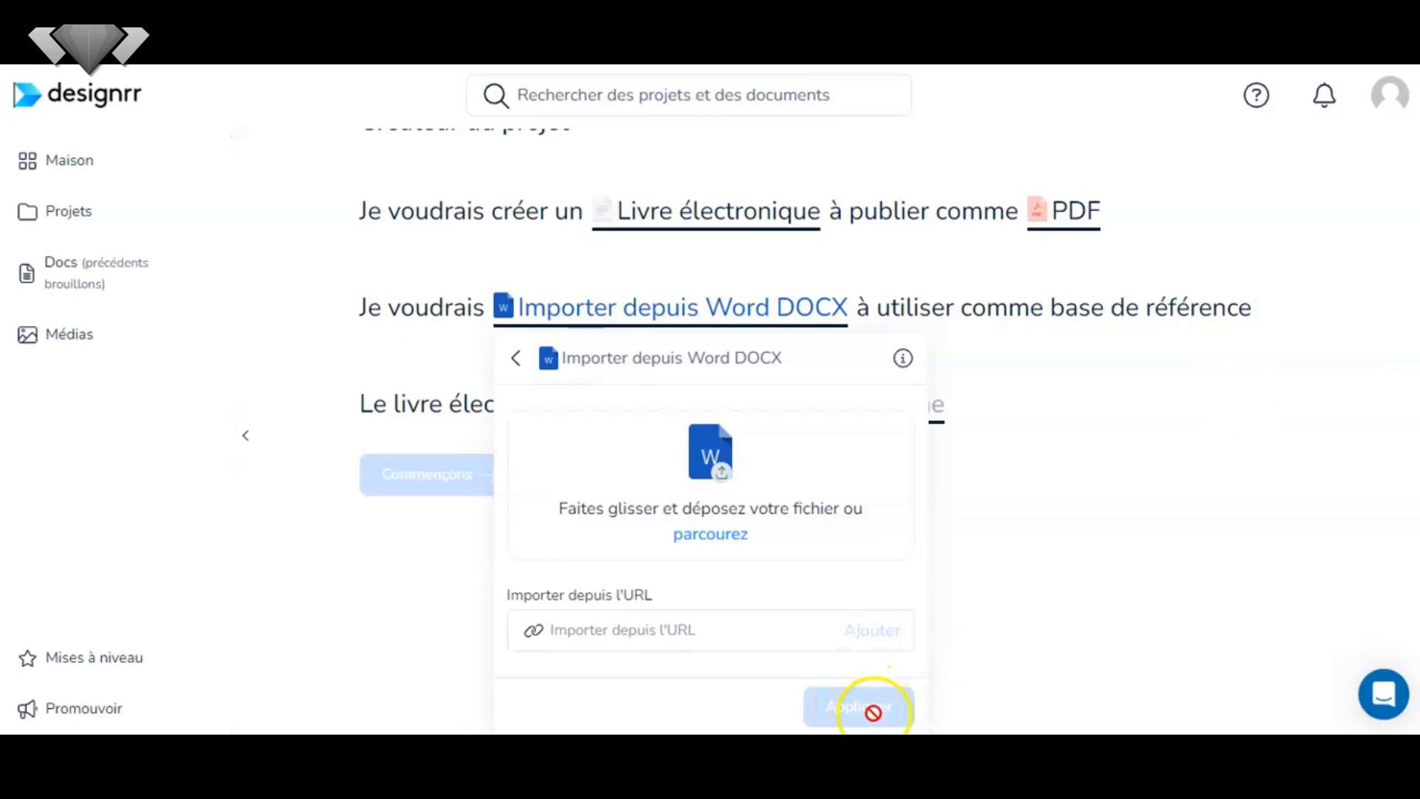
left_click(1100, 370)
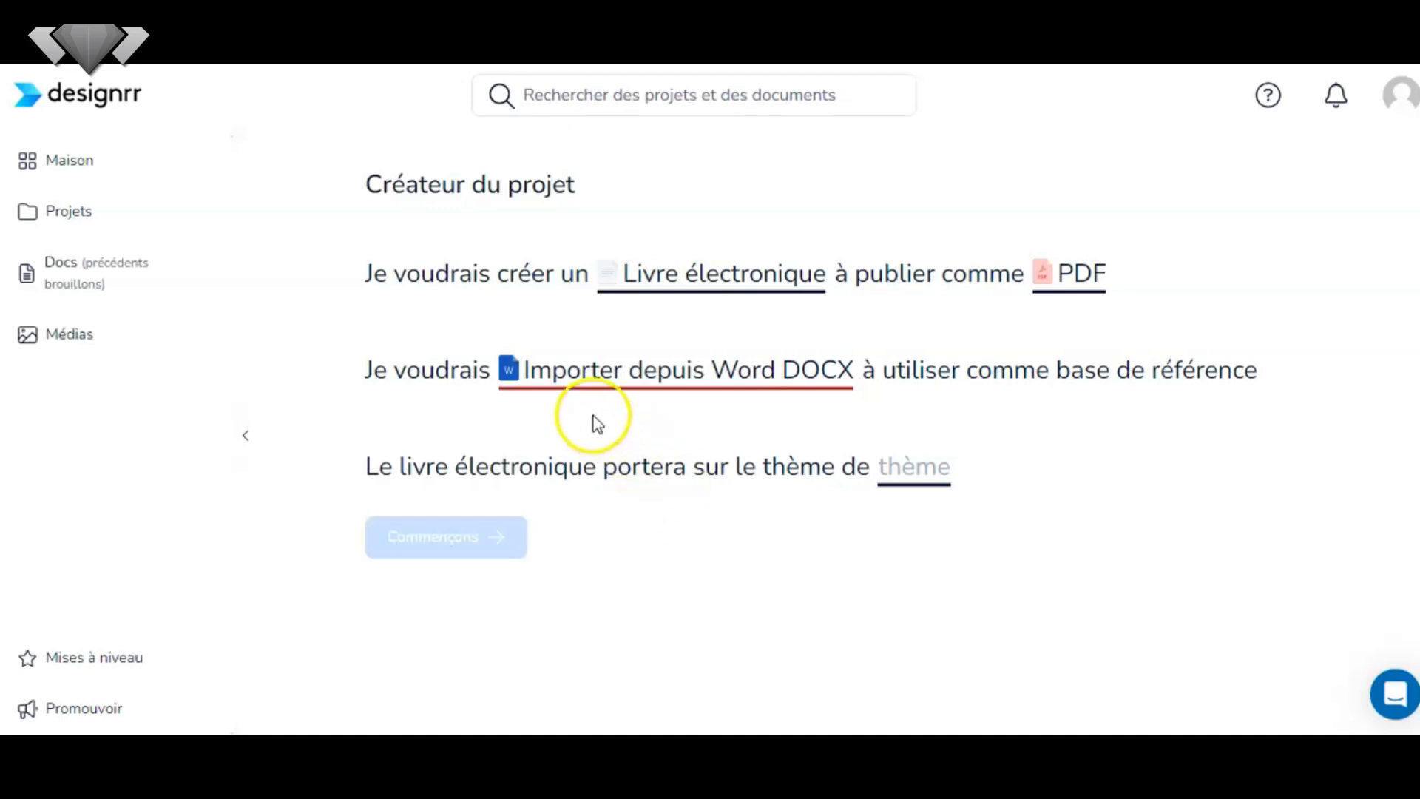
Change the project's baseline to importing from a blog article or URL
left_click(601, 375)
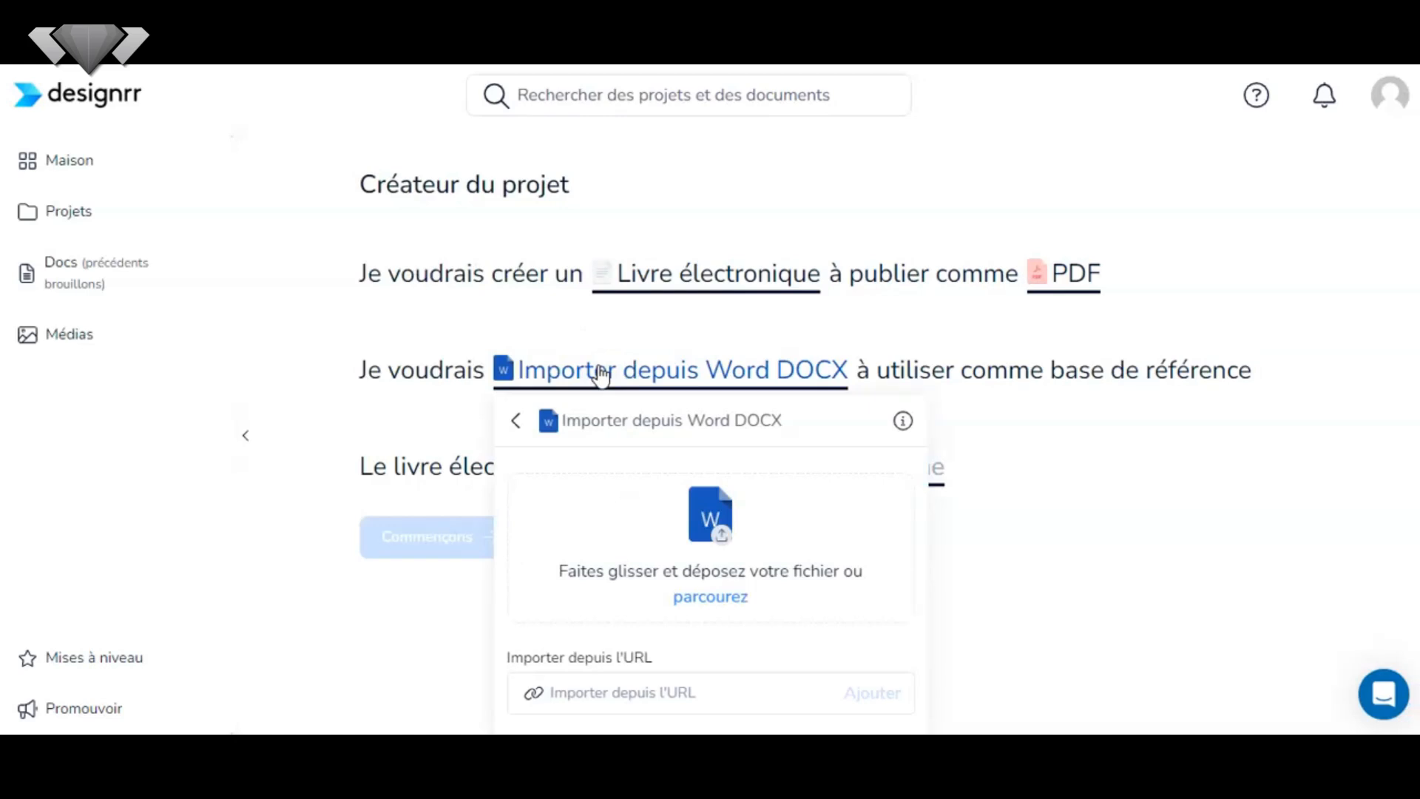
left_click(520, 423)
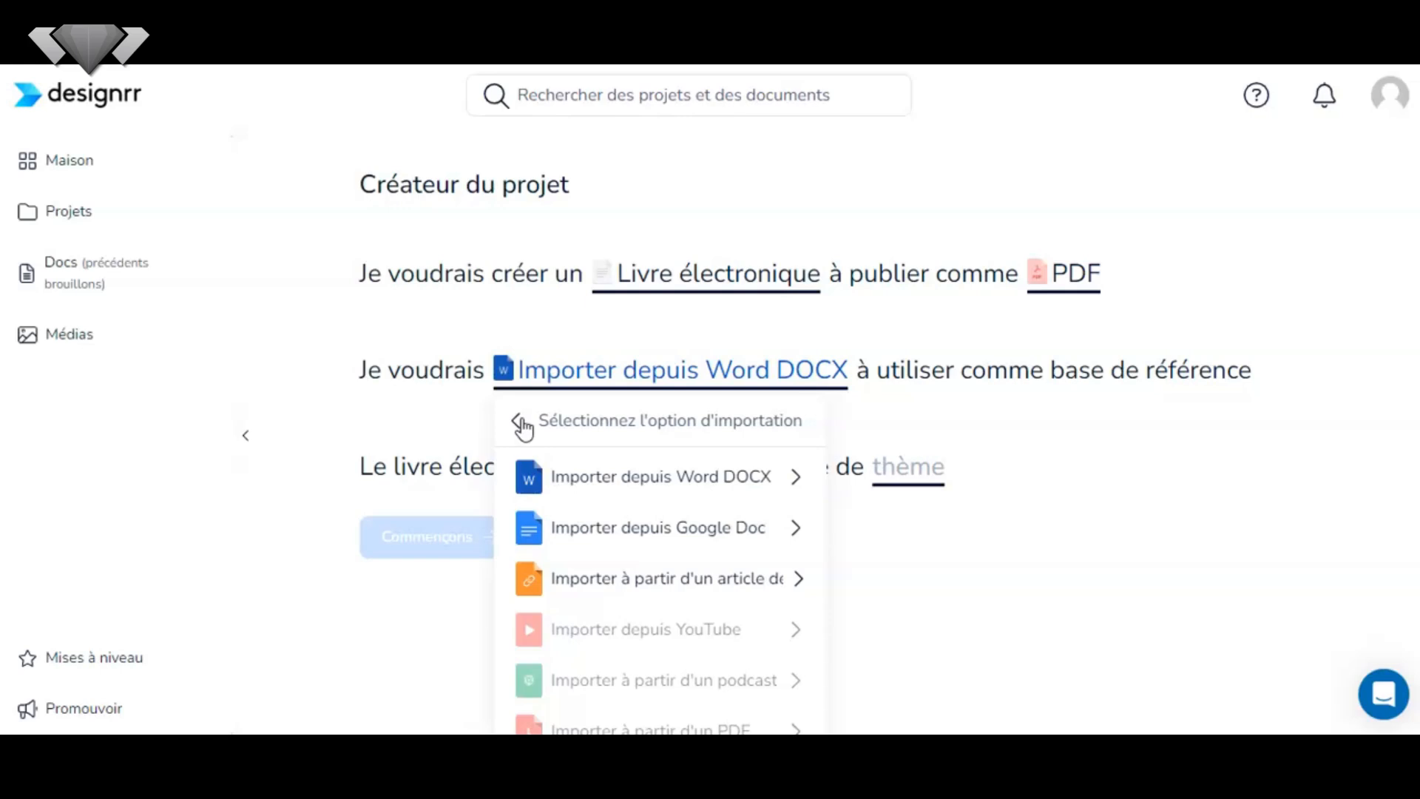
left_click(618, 580)
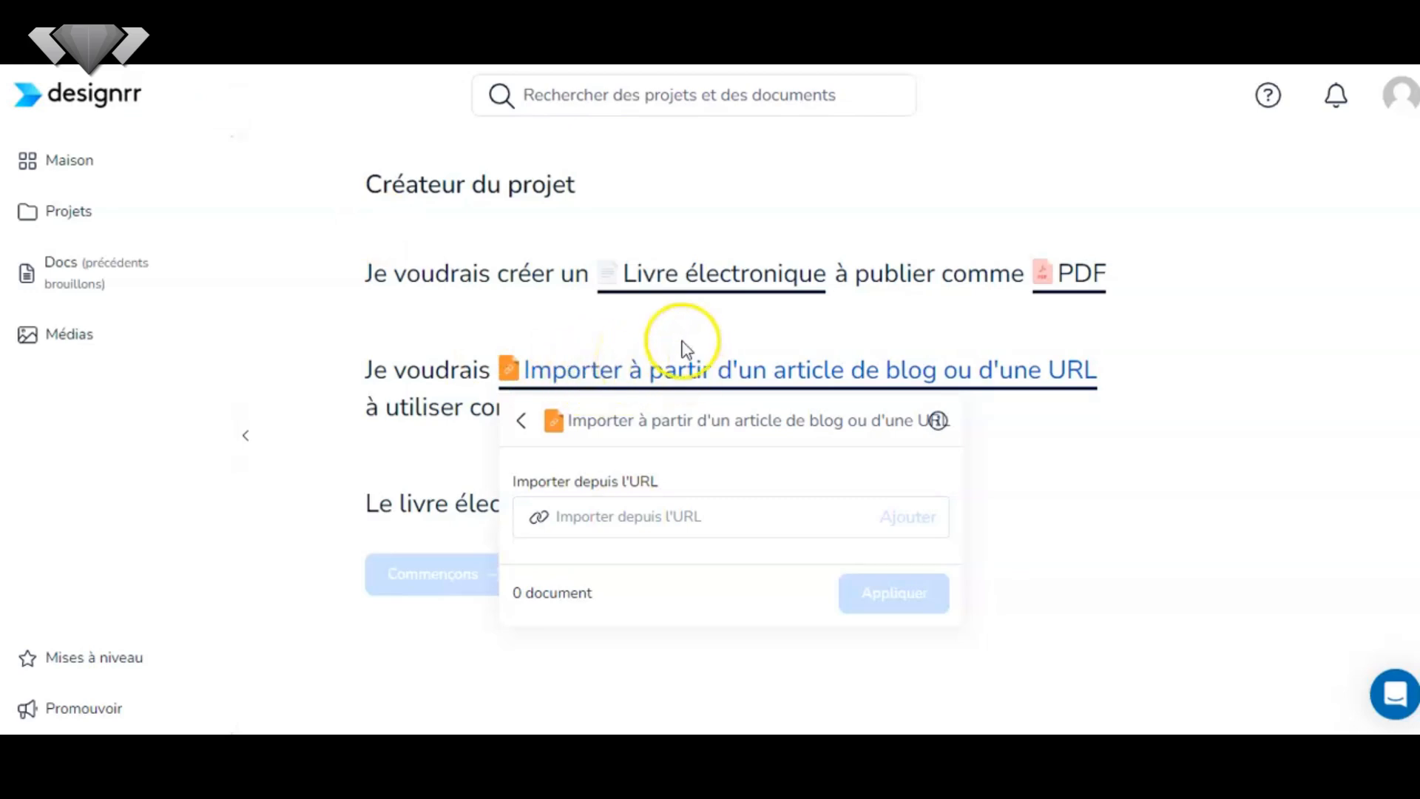
Add the copied investir-business.com article link as the import source, apply it and generate the ebook draft
left_click(597, 516)
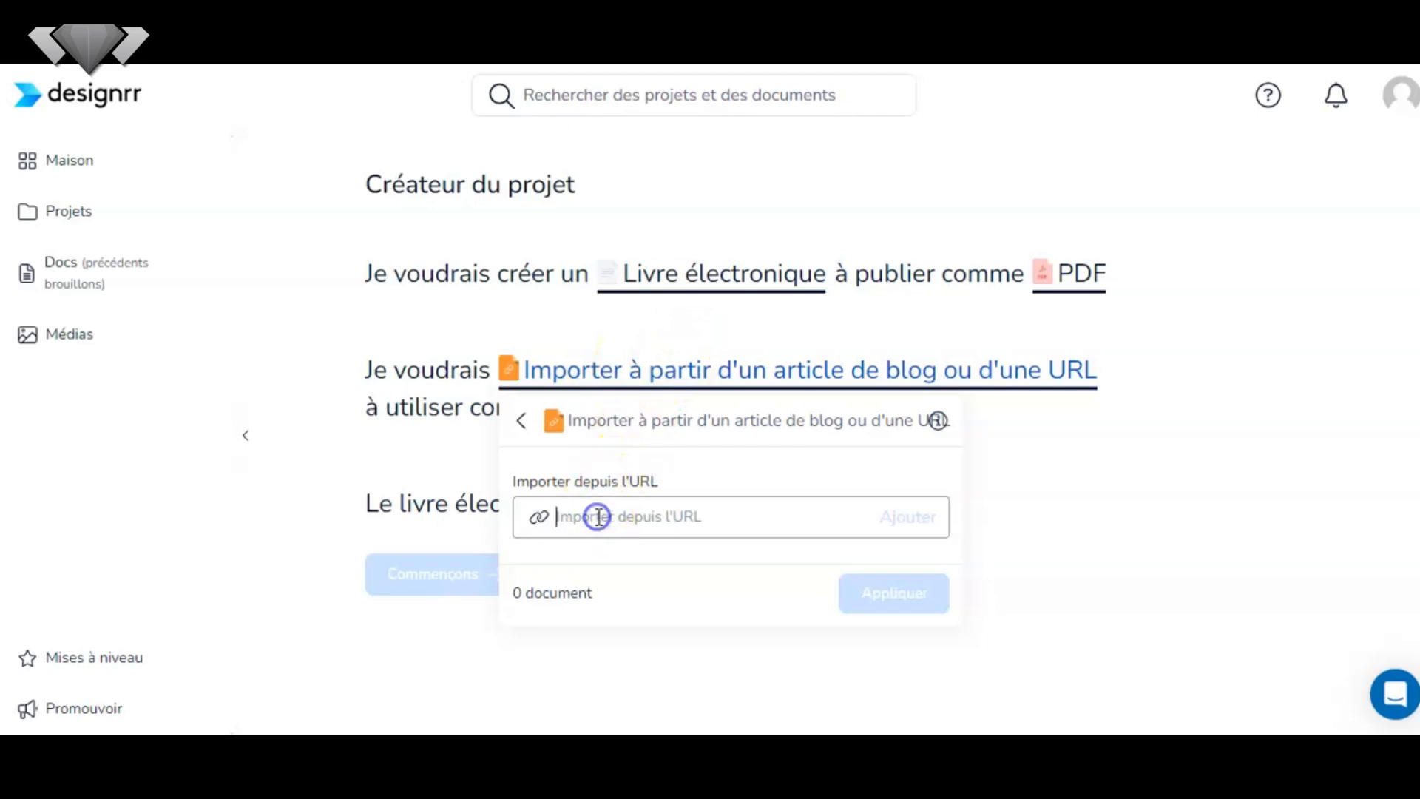
right_click(598, 518)
left_click(645, 281)
left_click(898, 517)
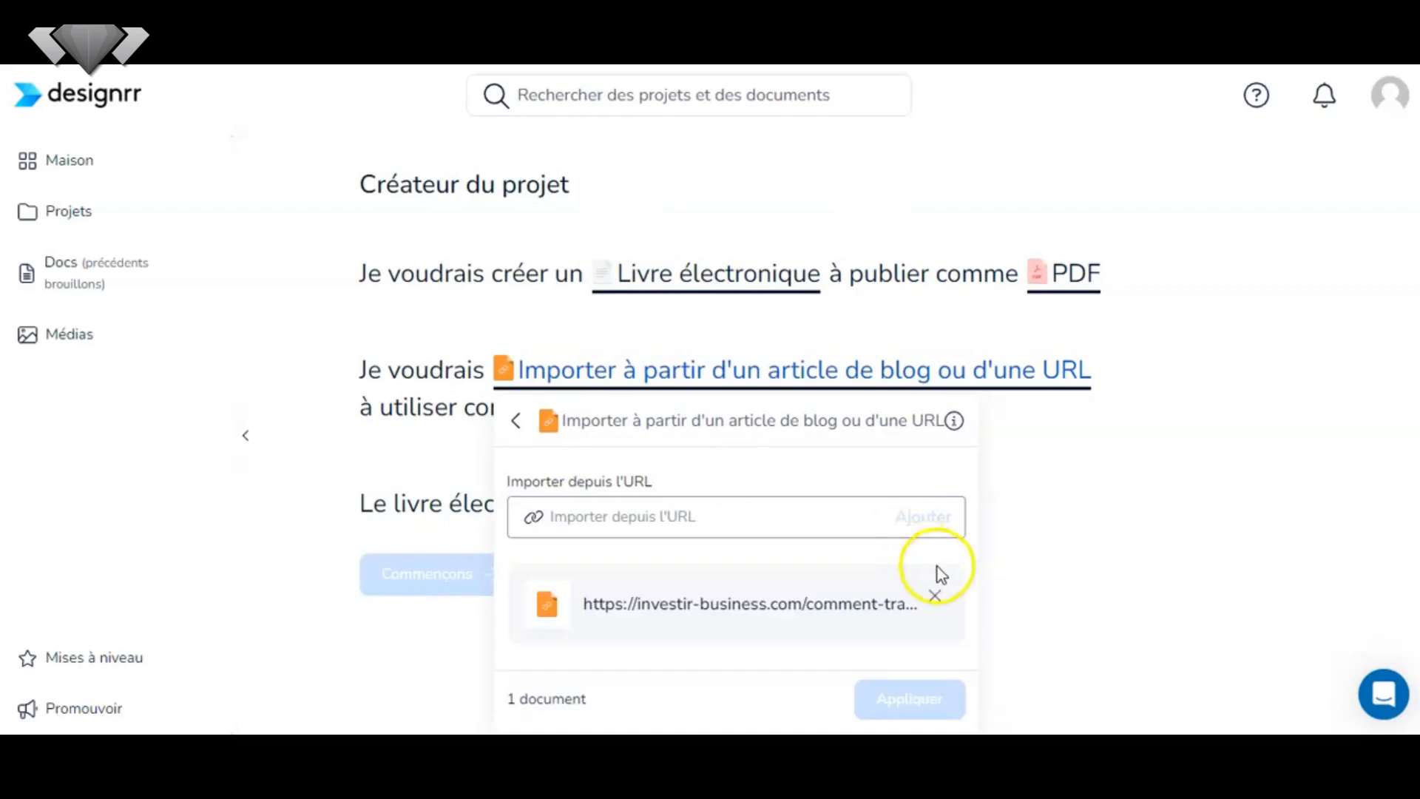
left_click(860, 511)
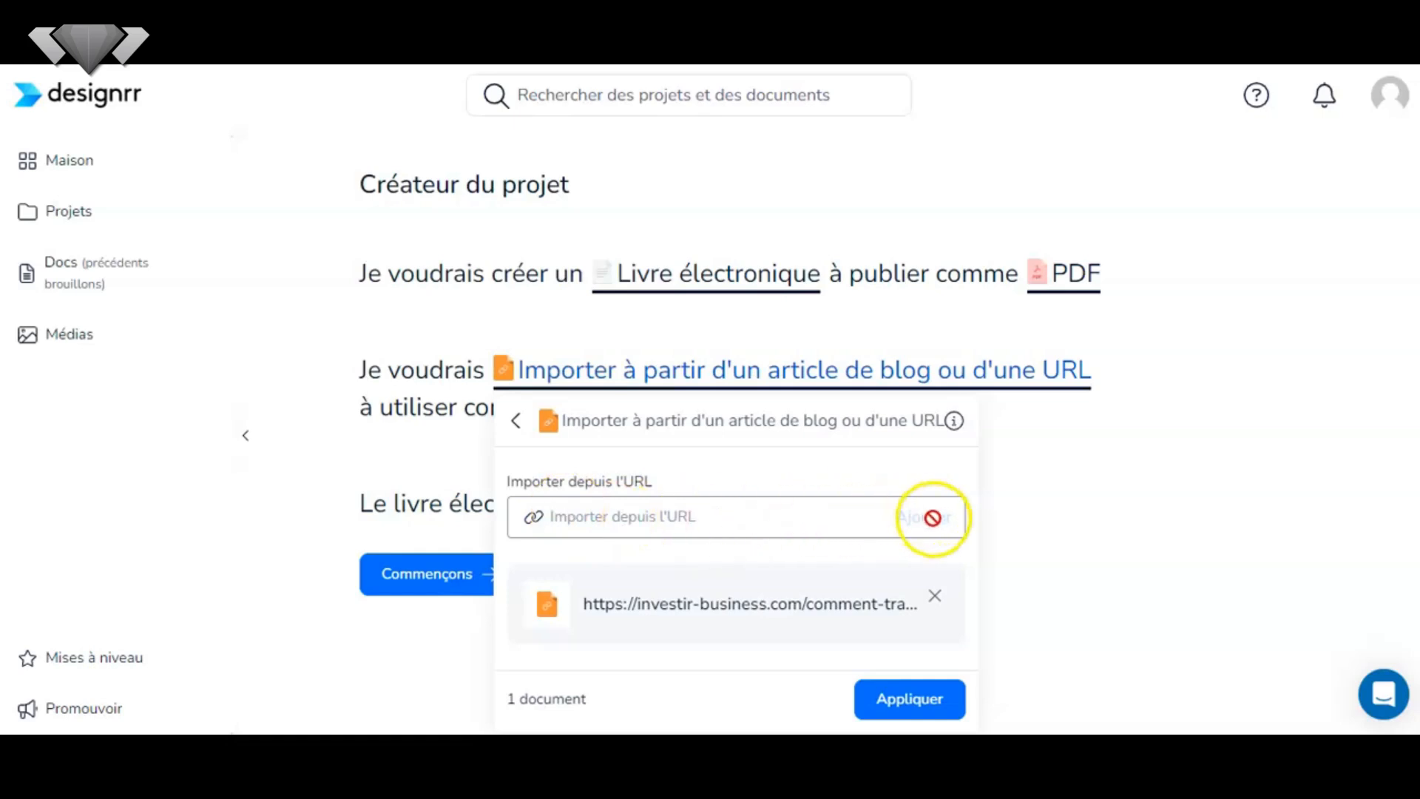
left_click(922, 707)
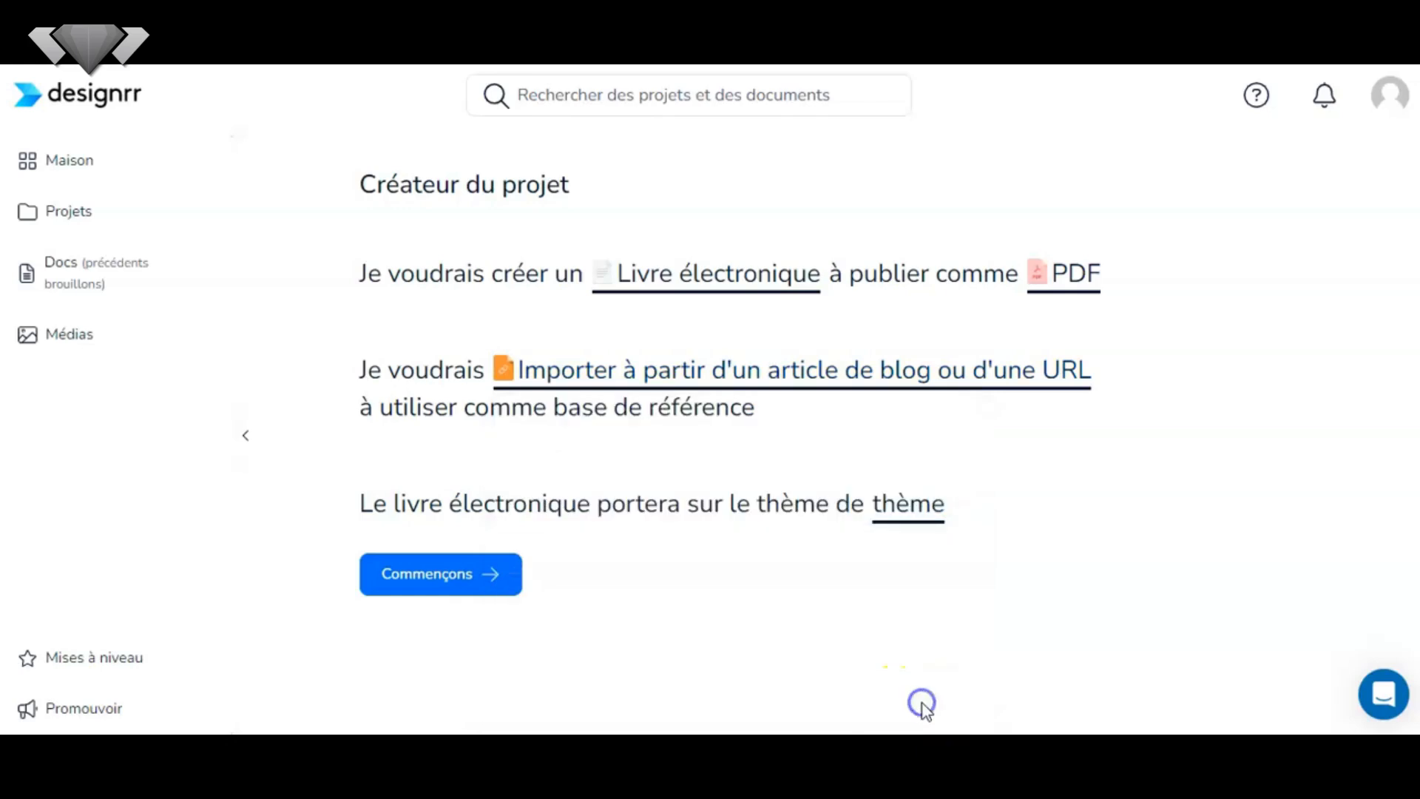
left_click(463, 578)
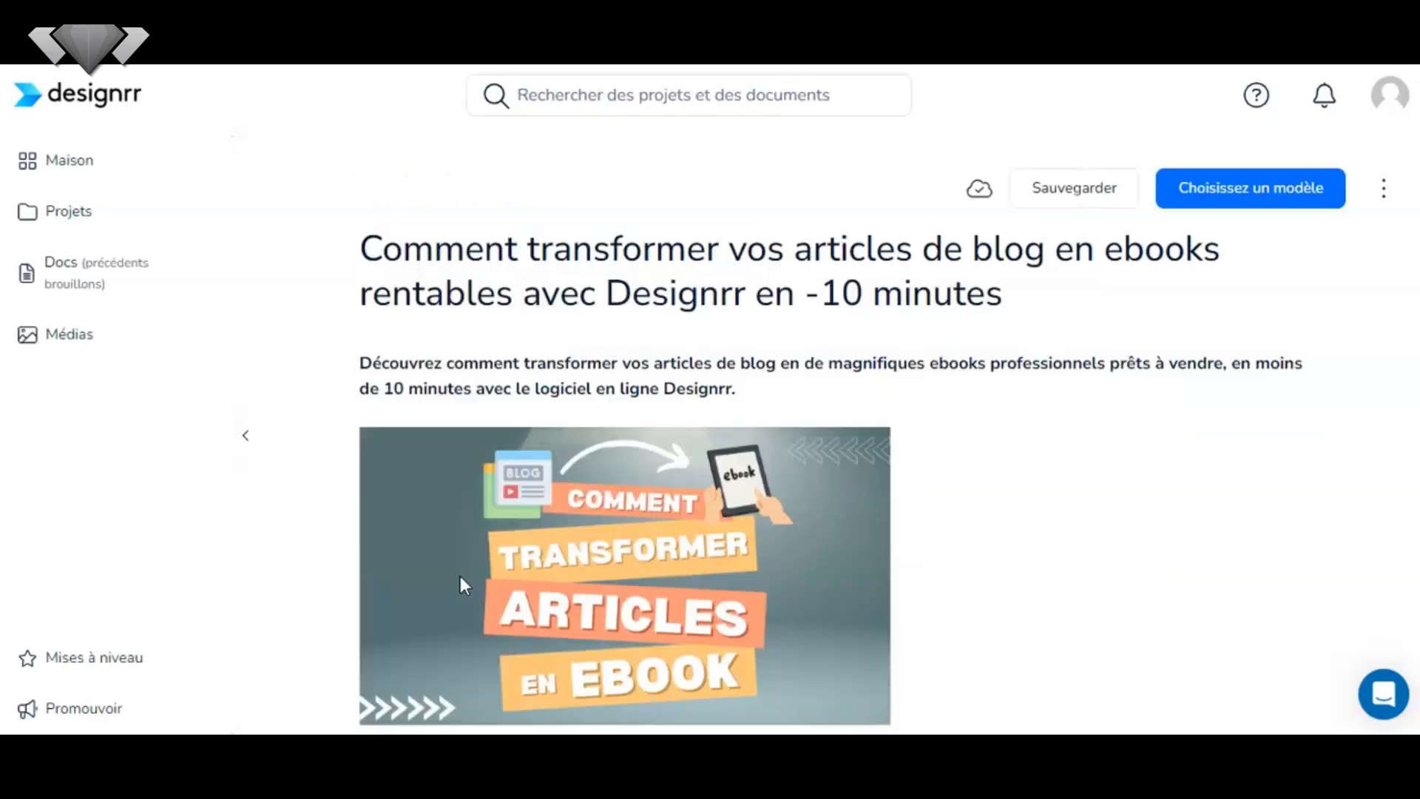
Replace the words from "pe pour transformer vos ar" in the article's second introductory paragraph with "xxx"
left_click(797, 472)
scroll(1038, 407, "down", 4)
scroll(828, 429, "down", 3)
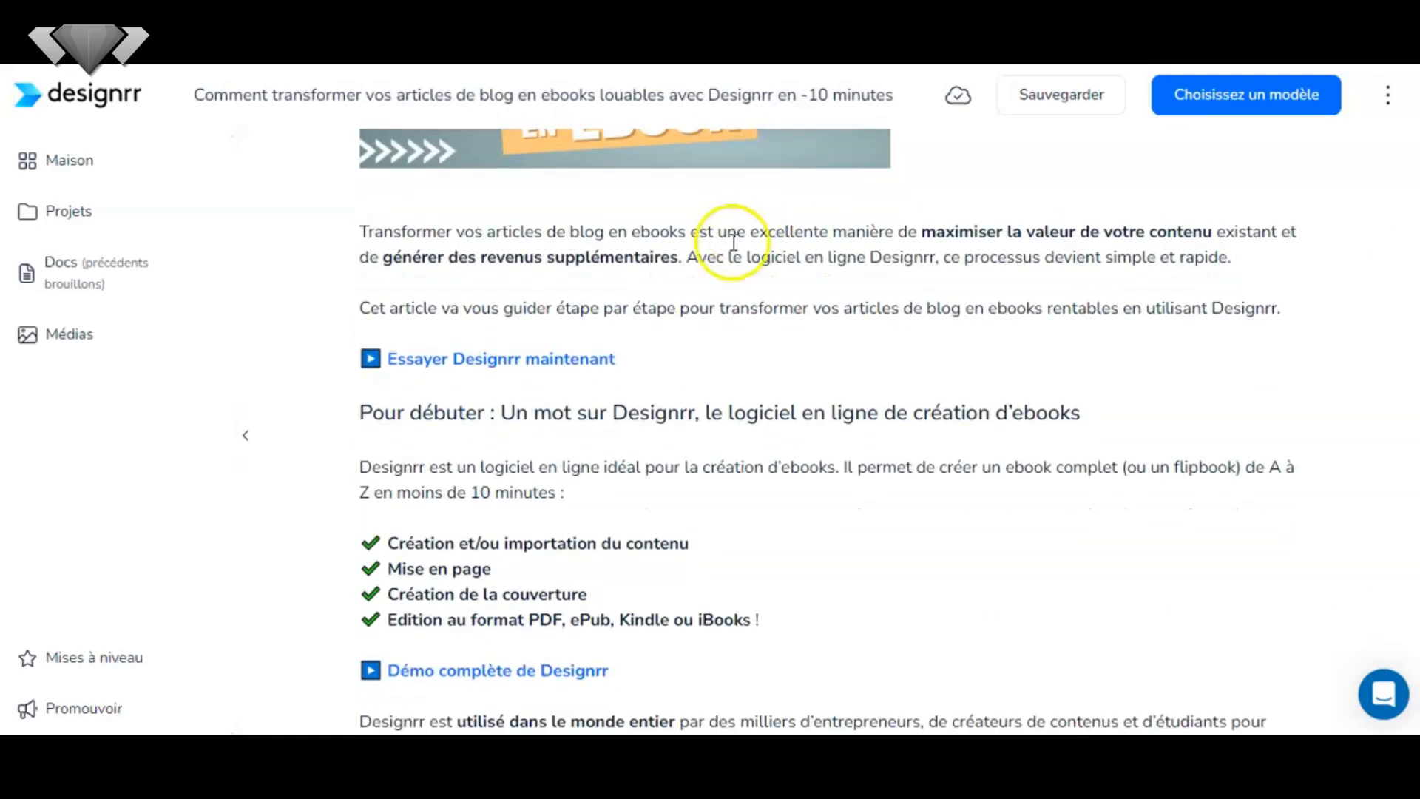
left_click_drag(656, 304, 862, 305)
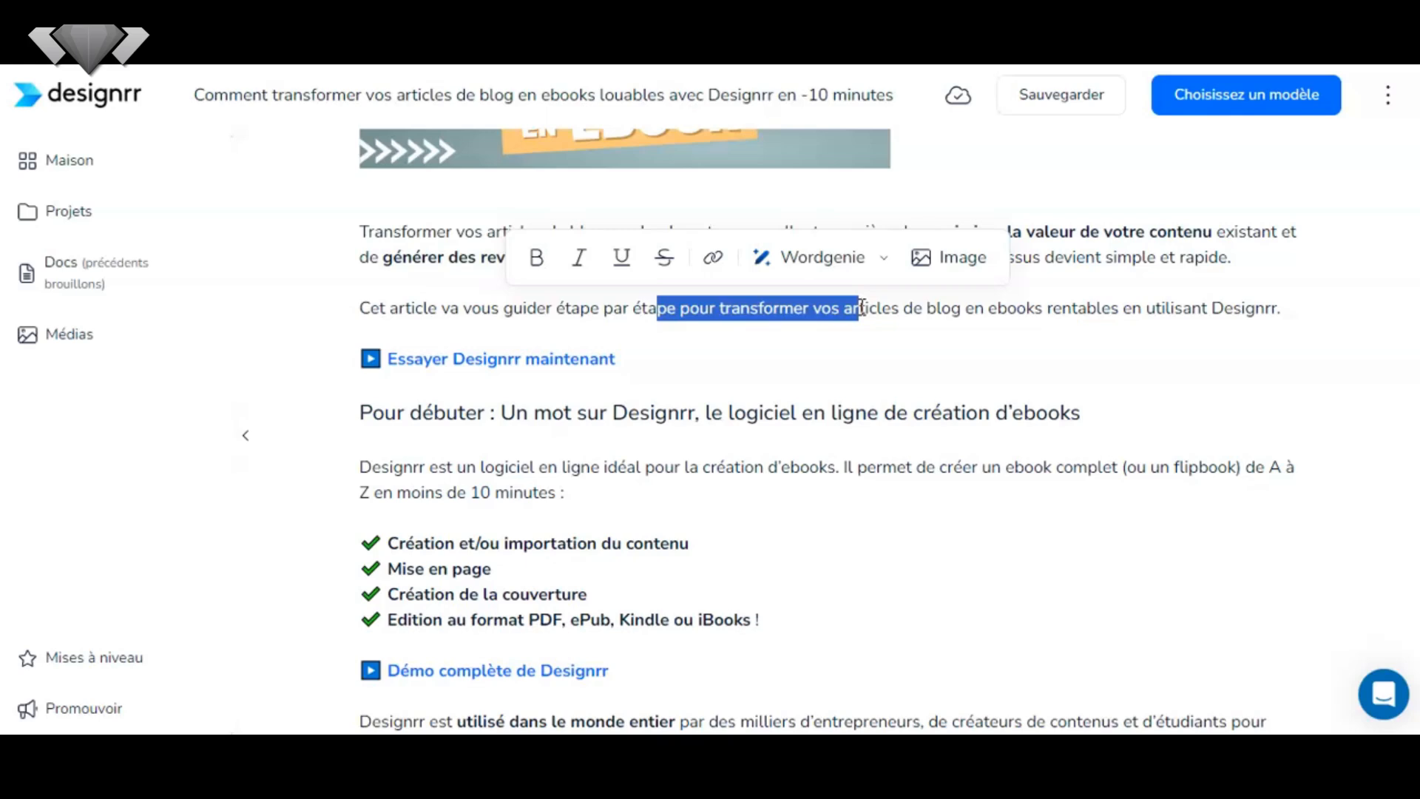
type("xxx")
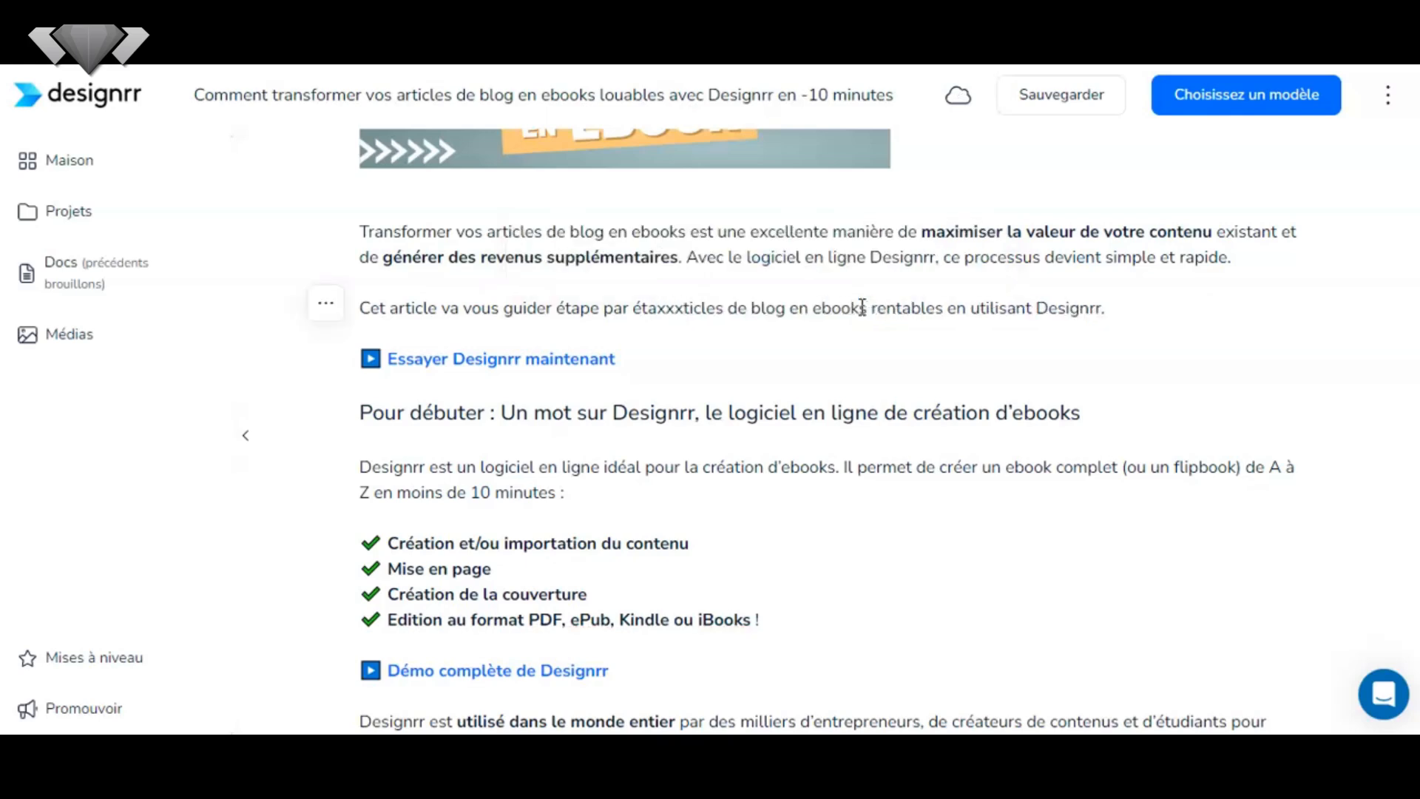
left_click_drag(763, 307, 929, 307)
left_click(999, 168)
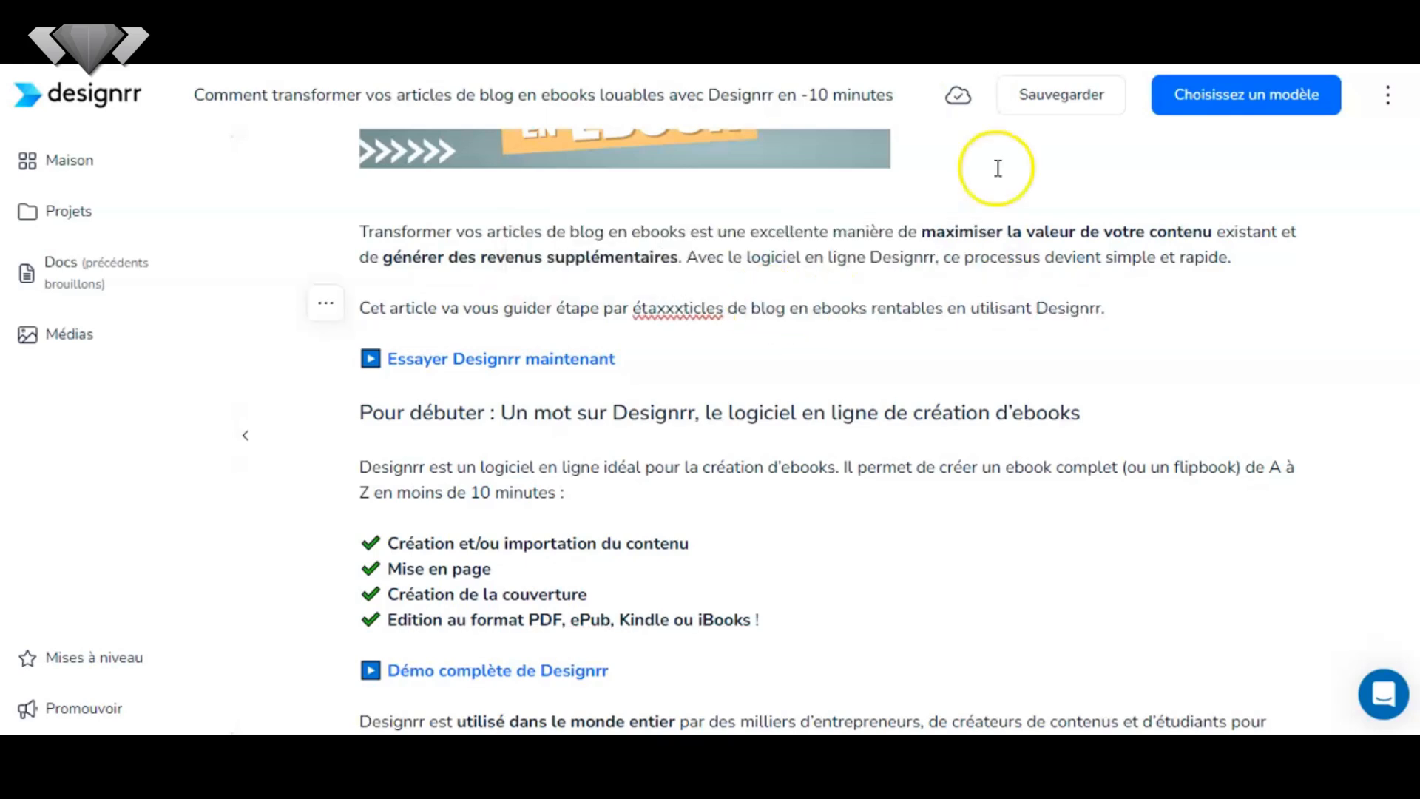
Proceed to the template choice for the draft and browse the available ebook cover templates
left_click(1252, 96)
left_click(1249, 101)
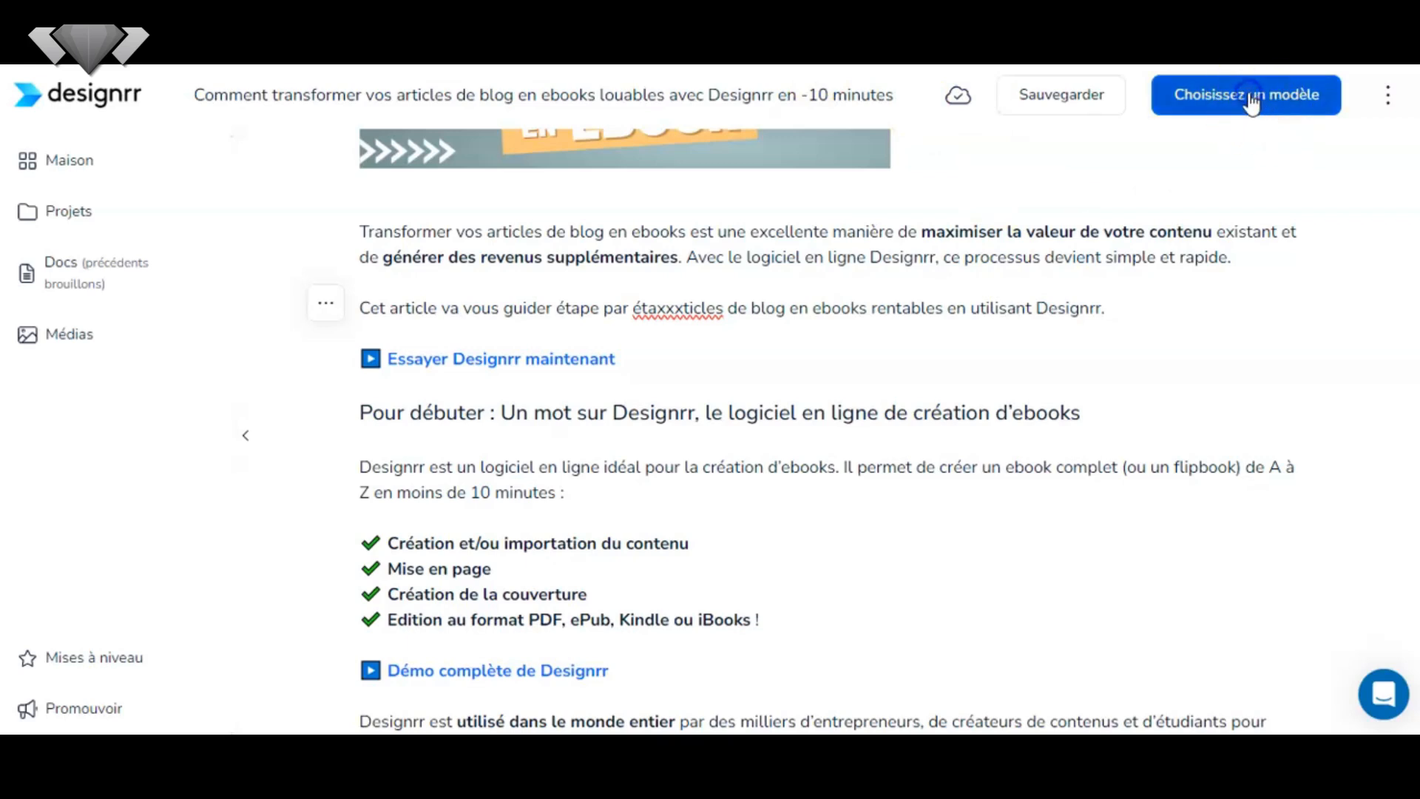
scroll(833, 430, "down", 10)
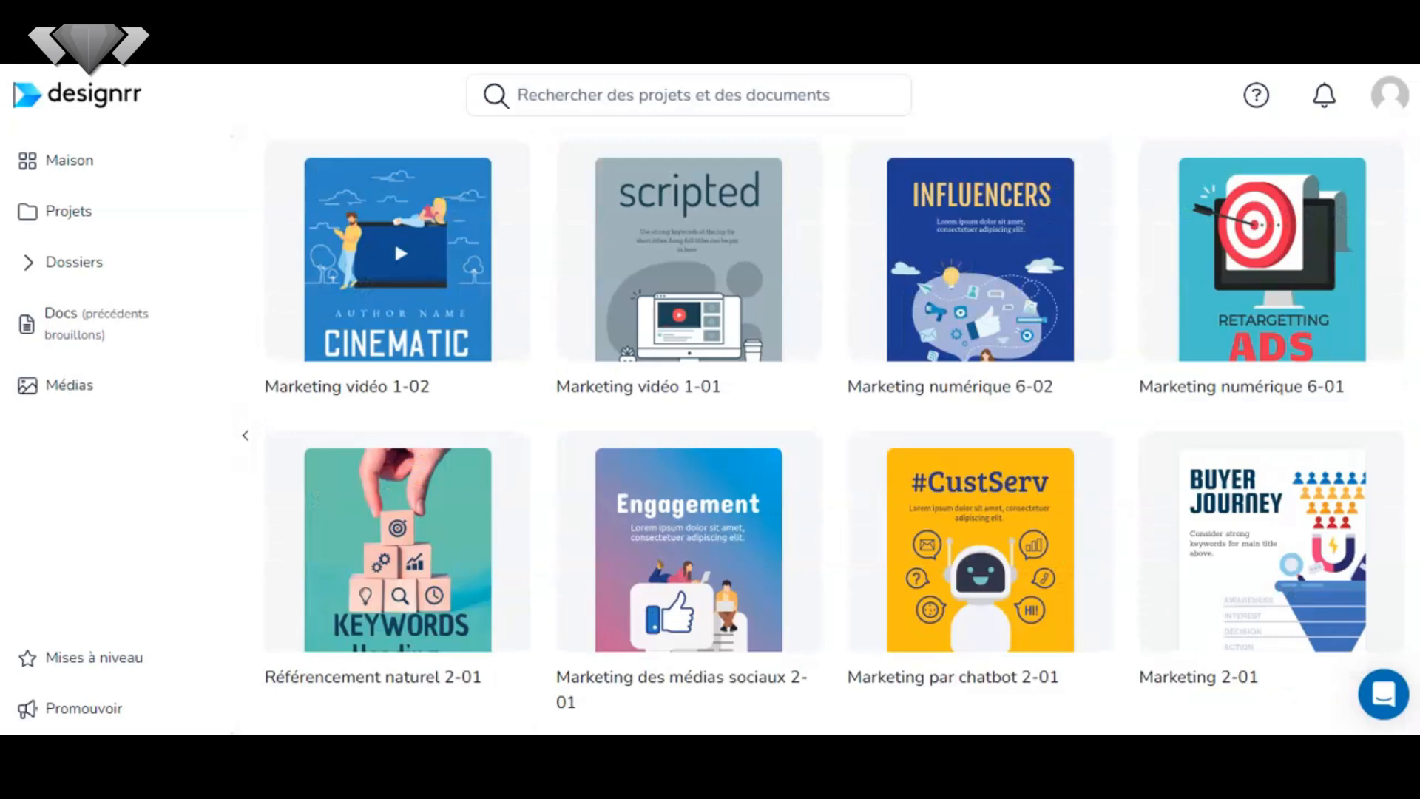
scroll(833, 431, "down", 4)
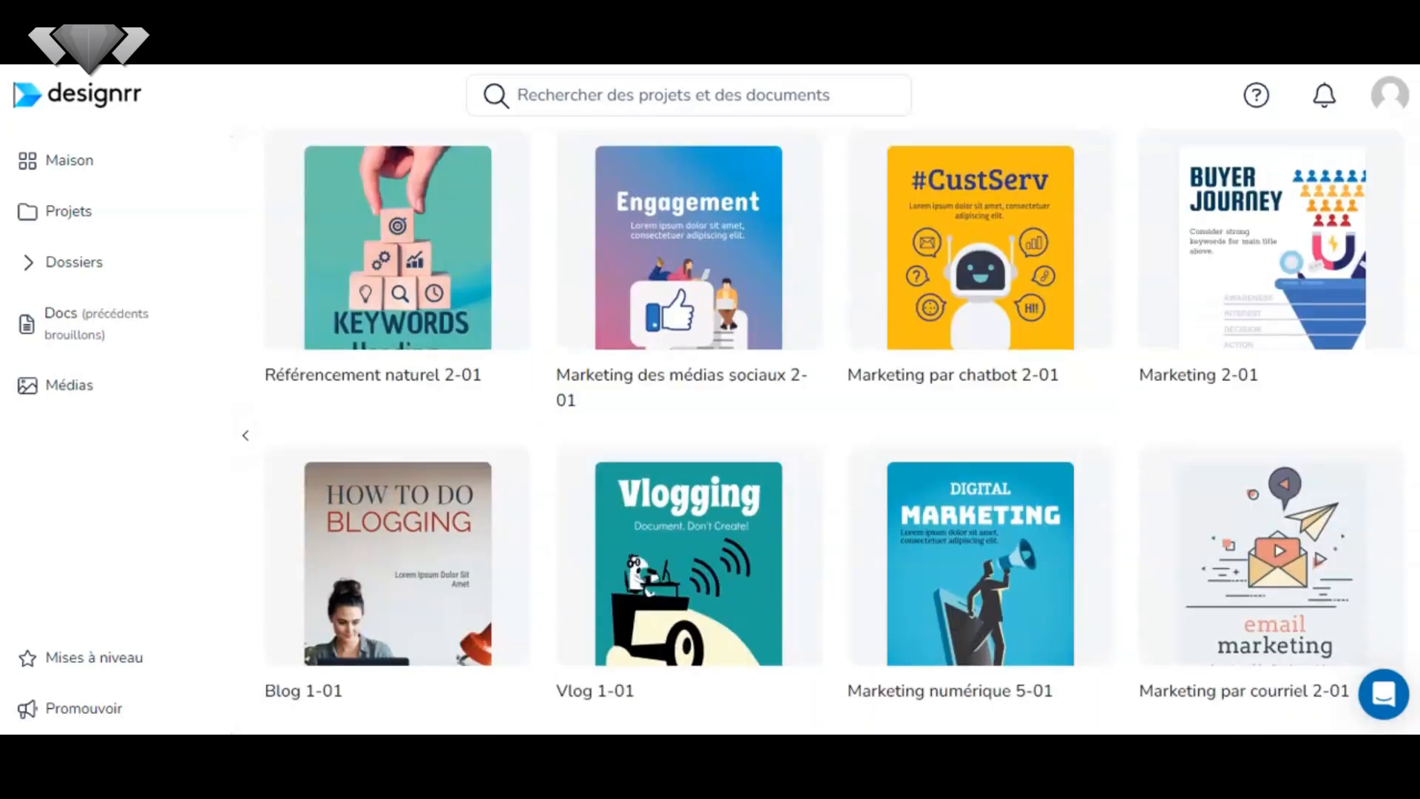
scroll(832, 431, "down", 2)
scroll(832, 431, "up", 10)
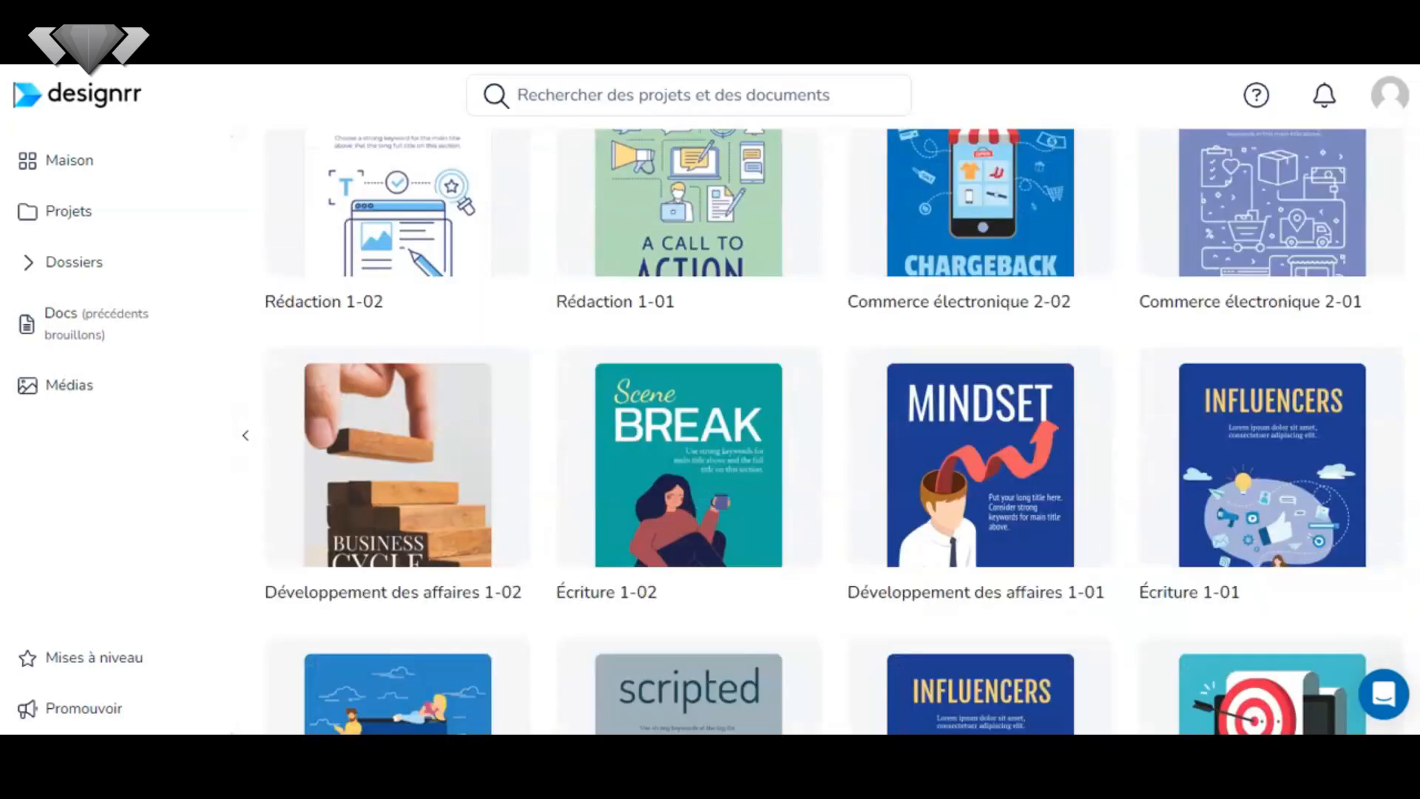
scroll(833, 431, "up", 8)
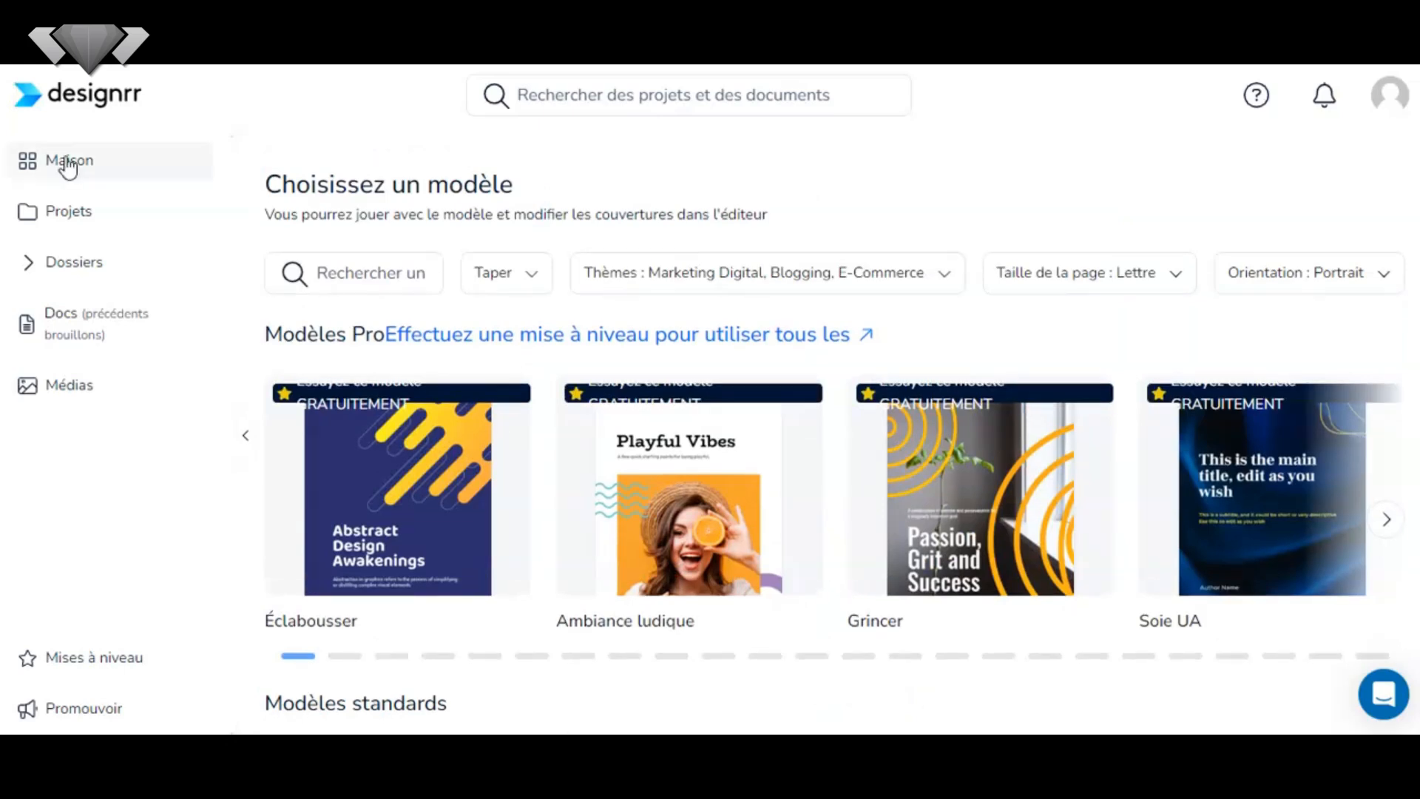
Return to the home page and create another project of type "Livre électronique" published as PDF
left_click(68, 165)
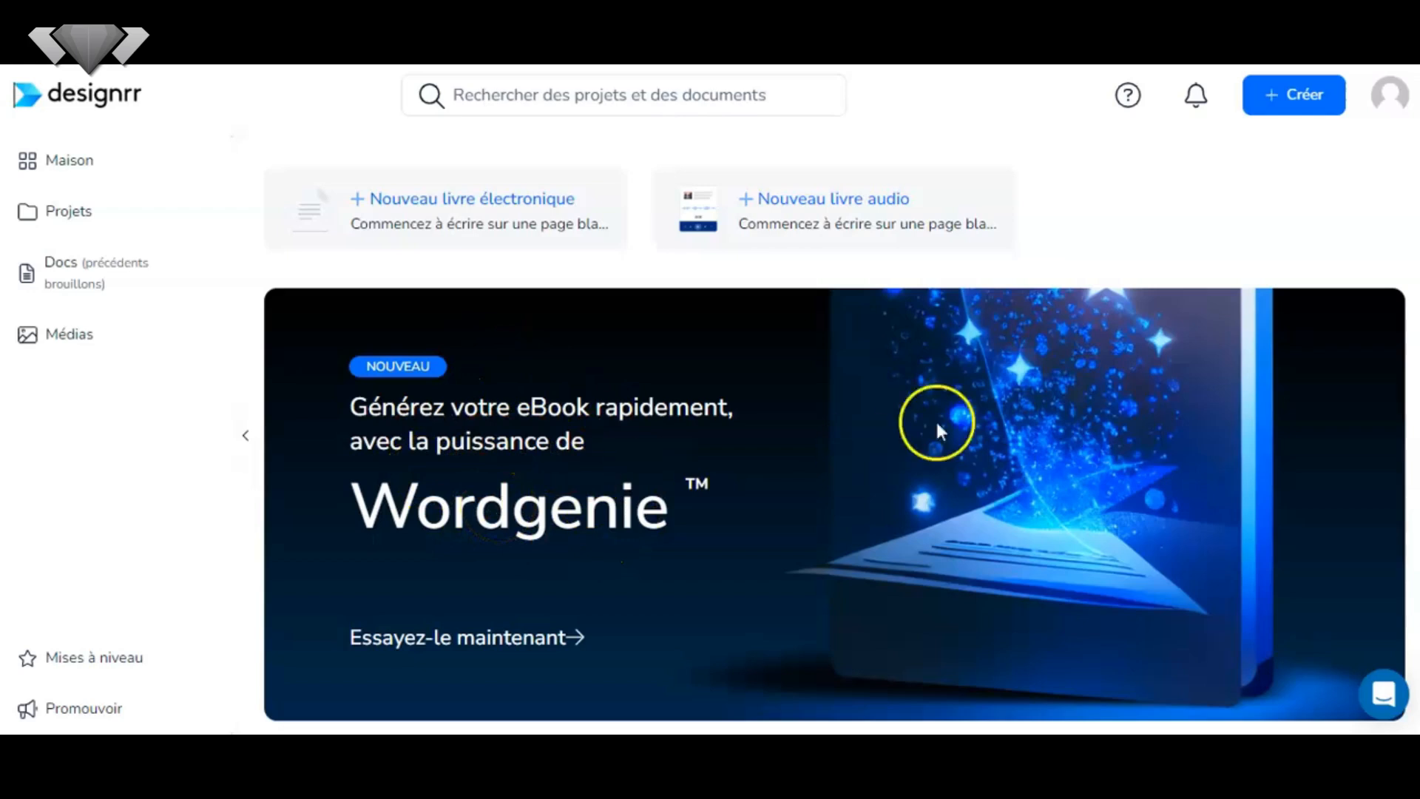
left_click(1293, 95)
left_click(635, 276)
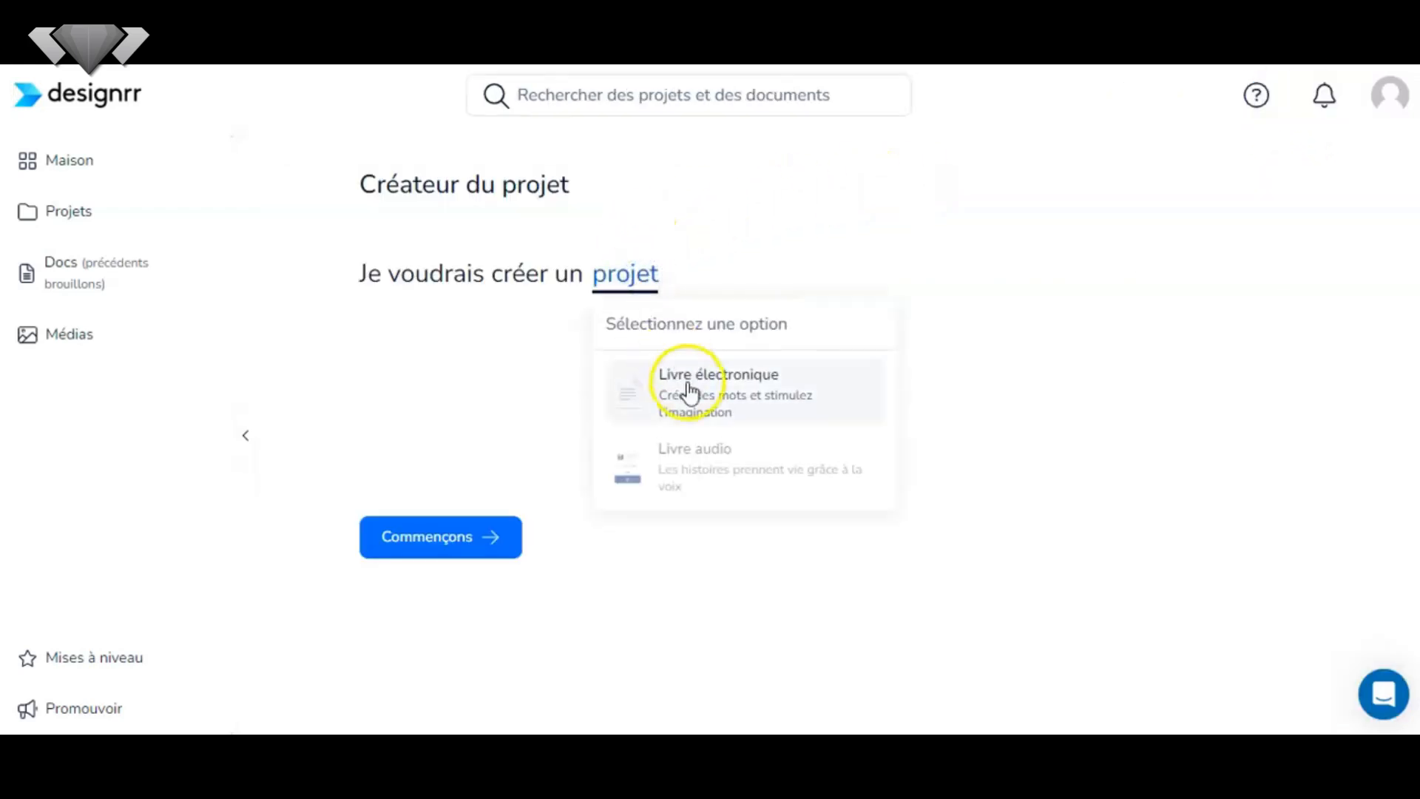
left_click(686, 383)
left_click(1088, 278)
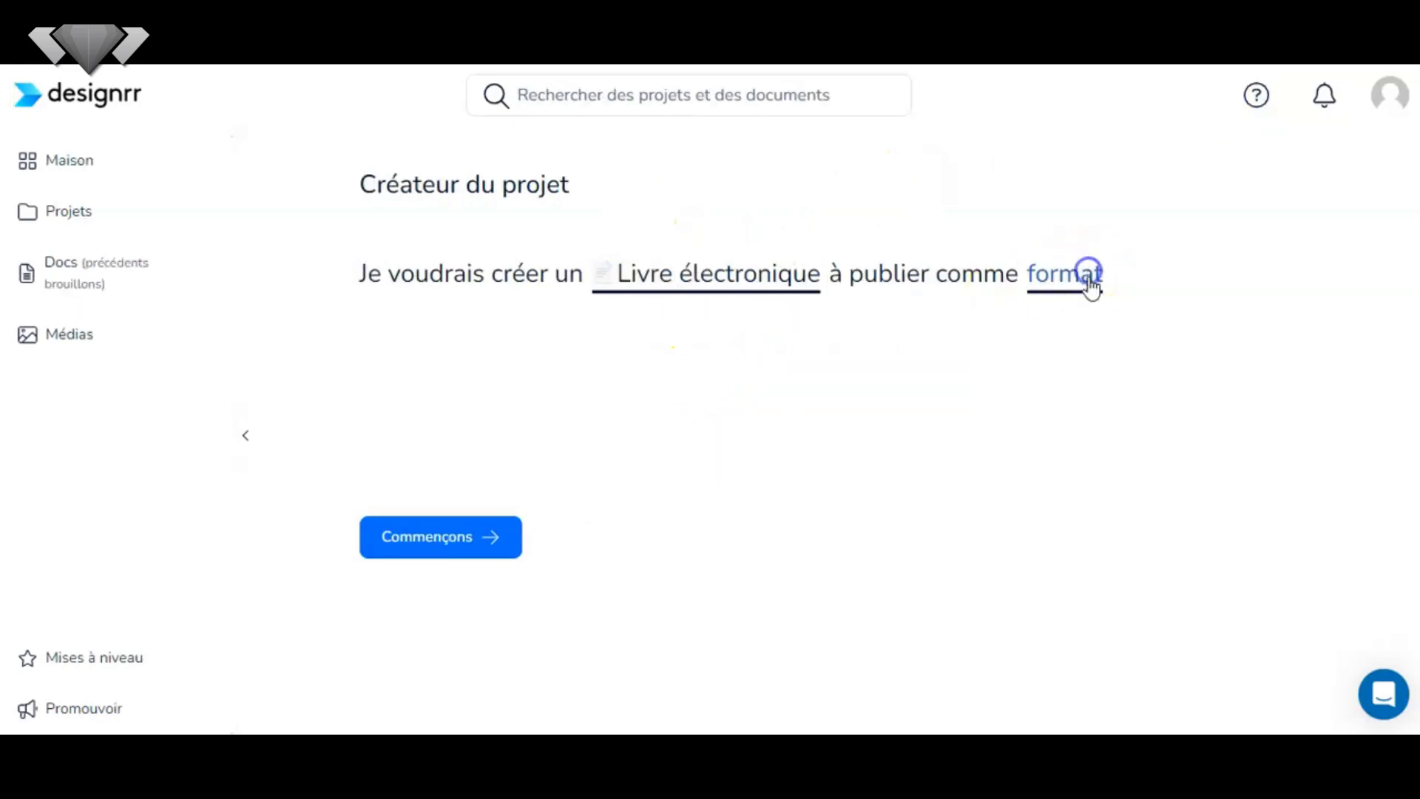
left_click(1113, 392)
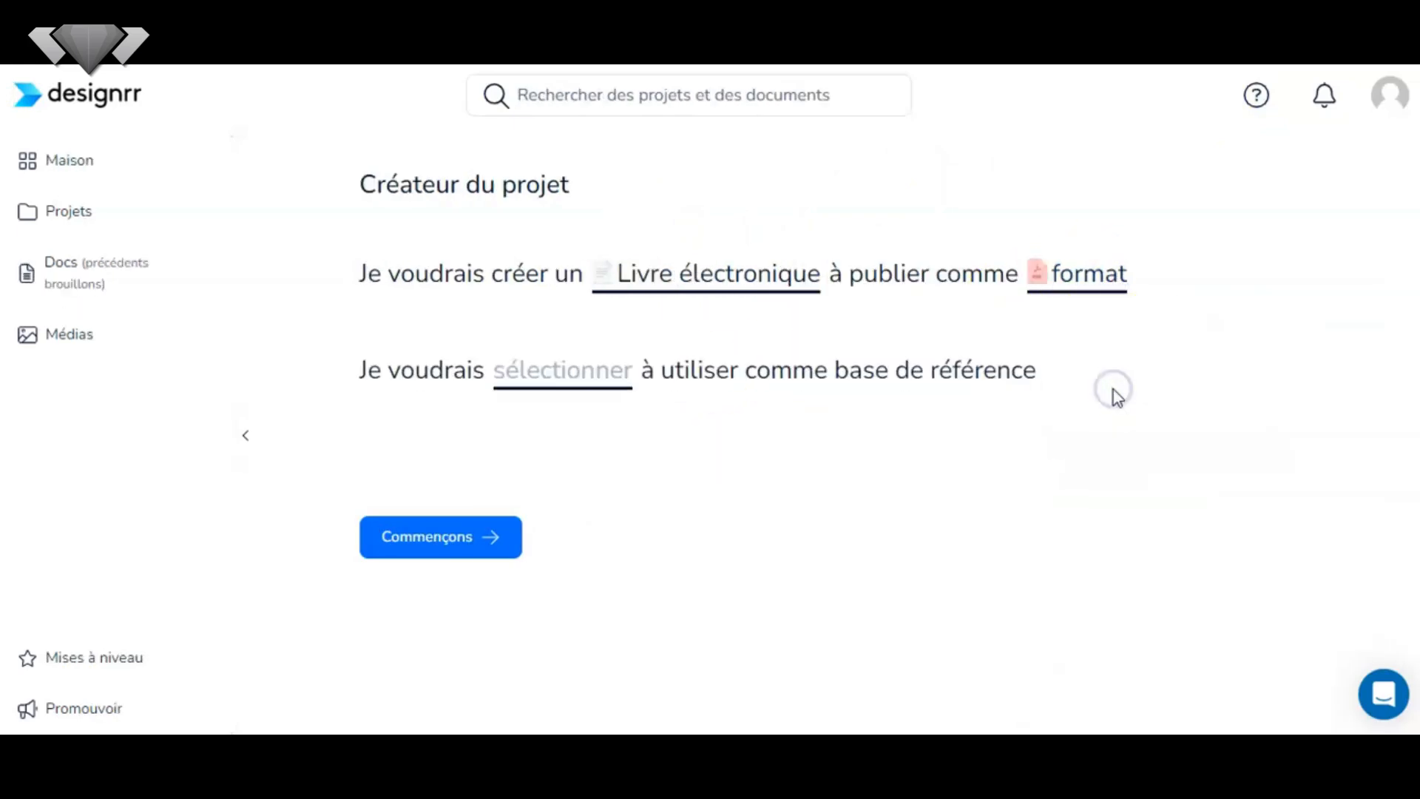
Select Wordgenie AI generation as the new project's baseline and start the project
left_click(573, 372)
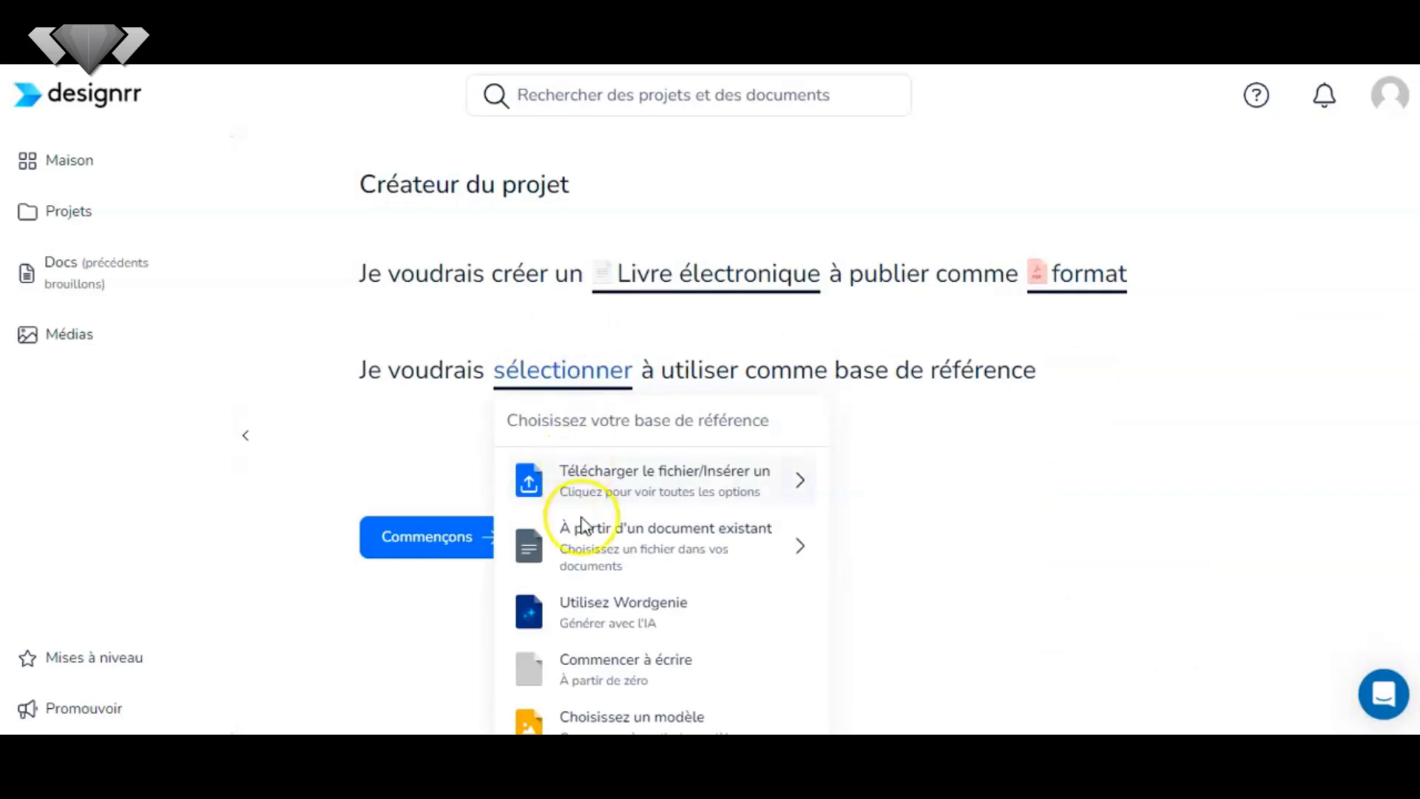
left_click(630, 614)
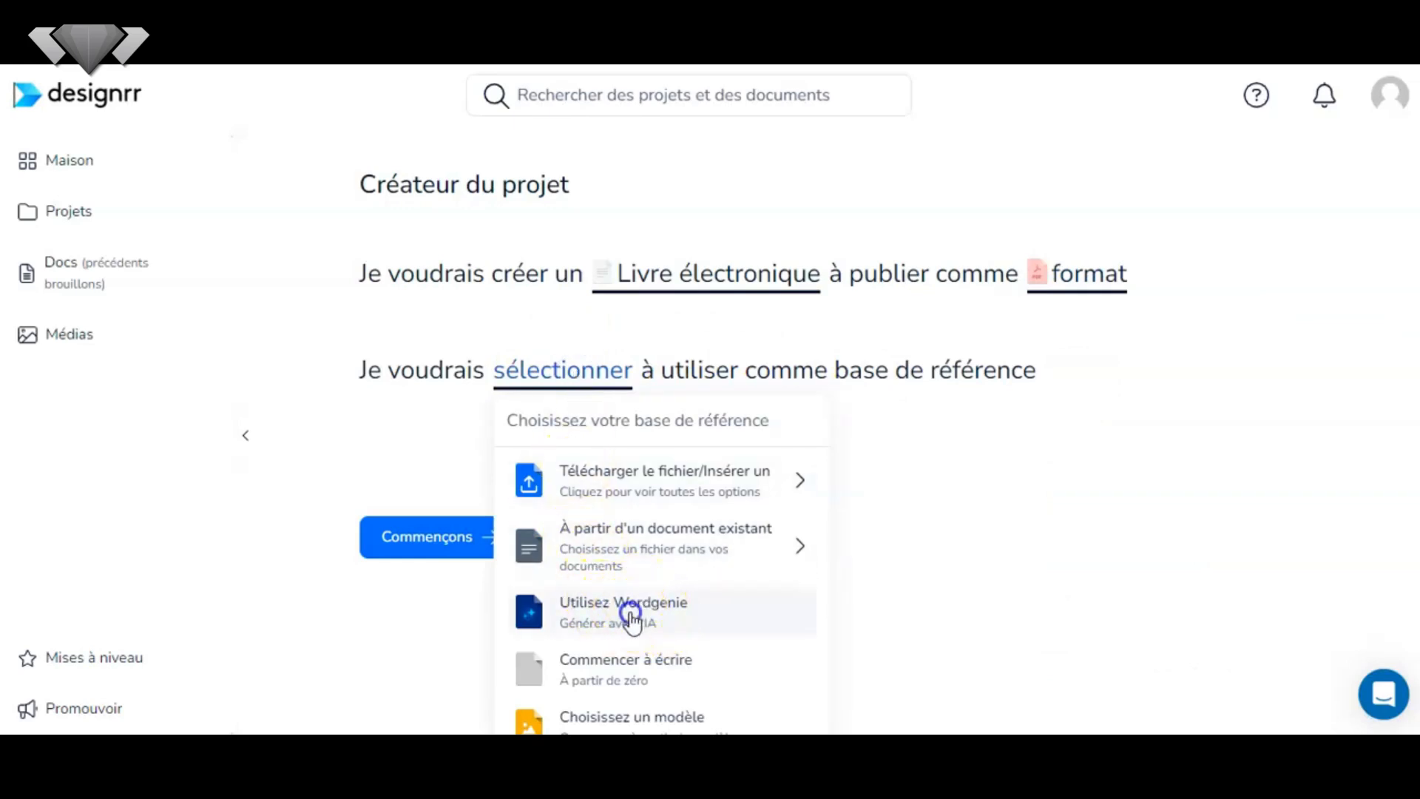
left_click(435, 549)
Set the Wordgenie language to Français, enter the topic "recettes de plats régionaux français" and continue to the sub-niches
left_click(443, 372)
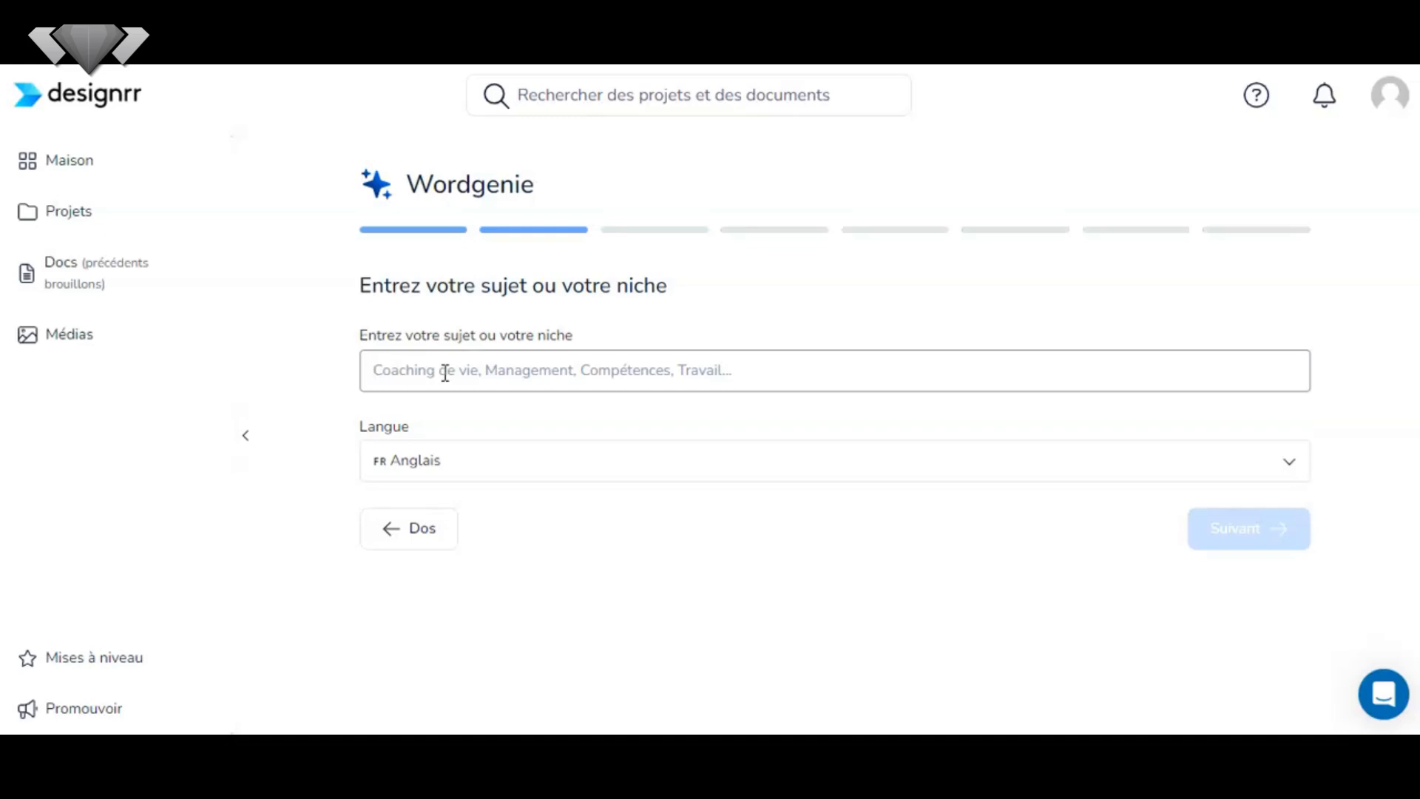
left_click(492, 468)
left_click(422, 94)
left_click(507, 368)
type("recettes de plats régionaux français")
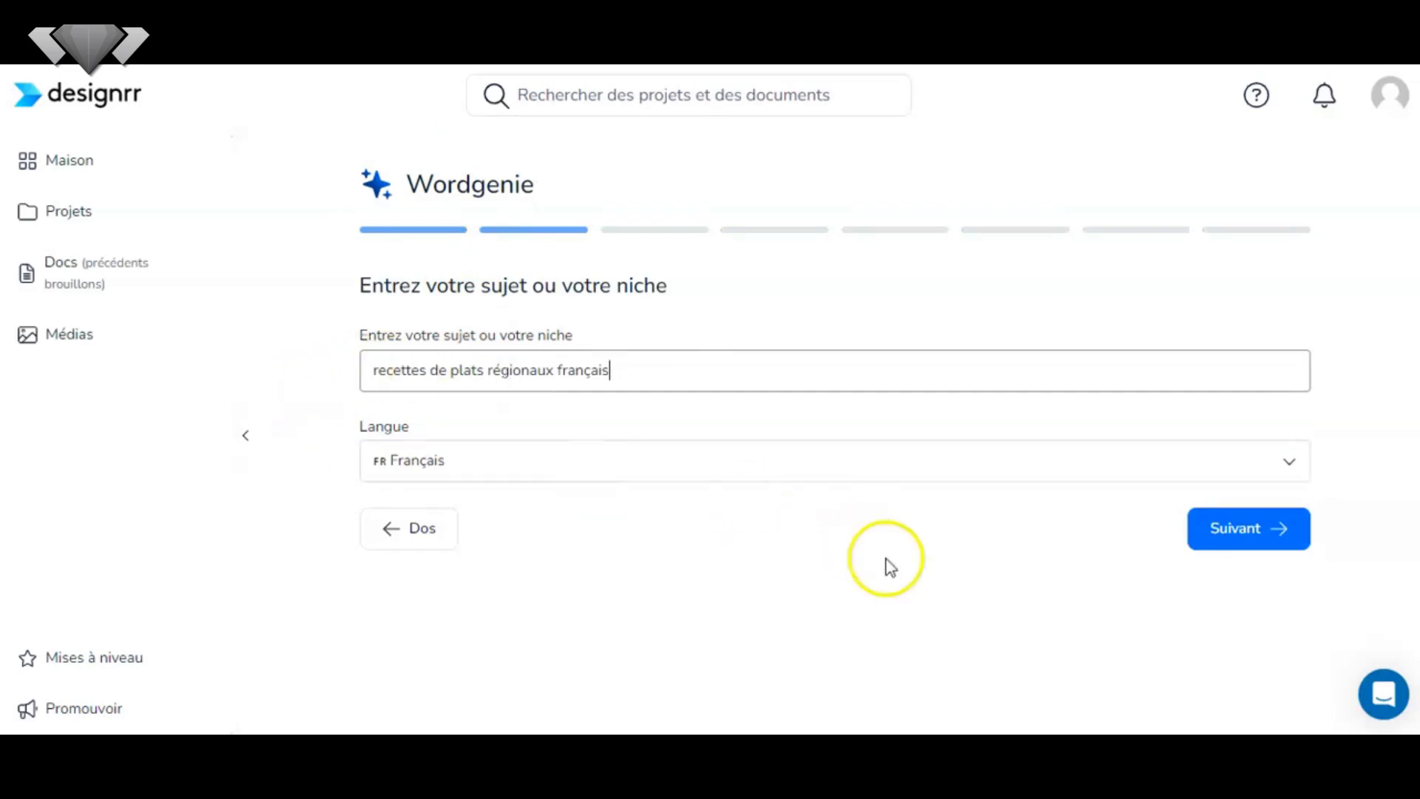
left_click(1257, 527)
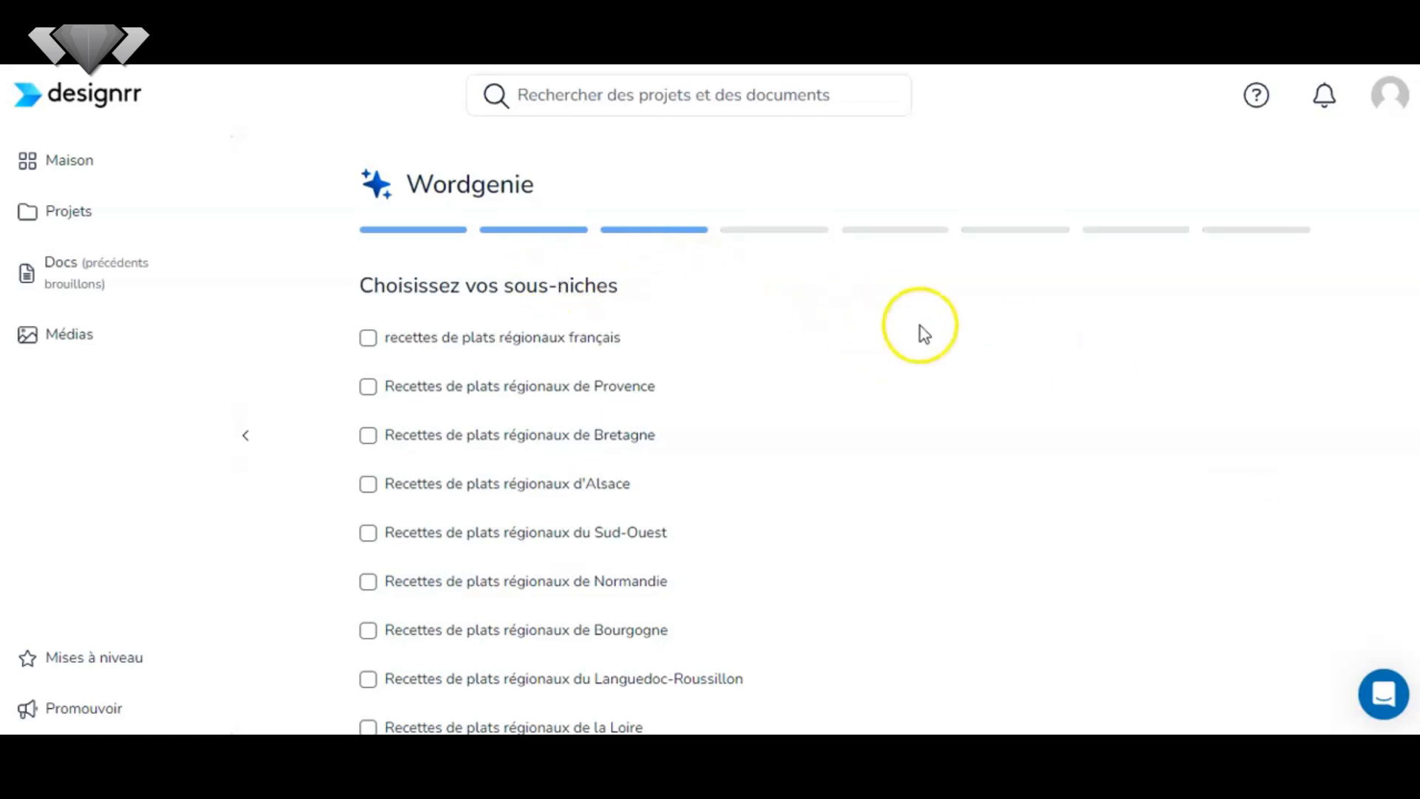
Review the suggested sub-niches, select "recettes de plats régionaux français" and continue to the audience question
scroll(739, 444, "down", 2)
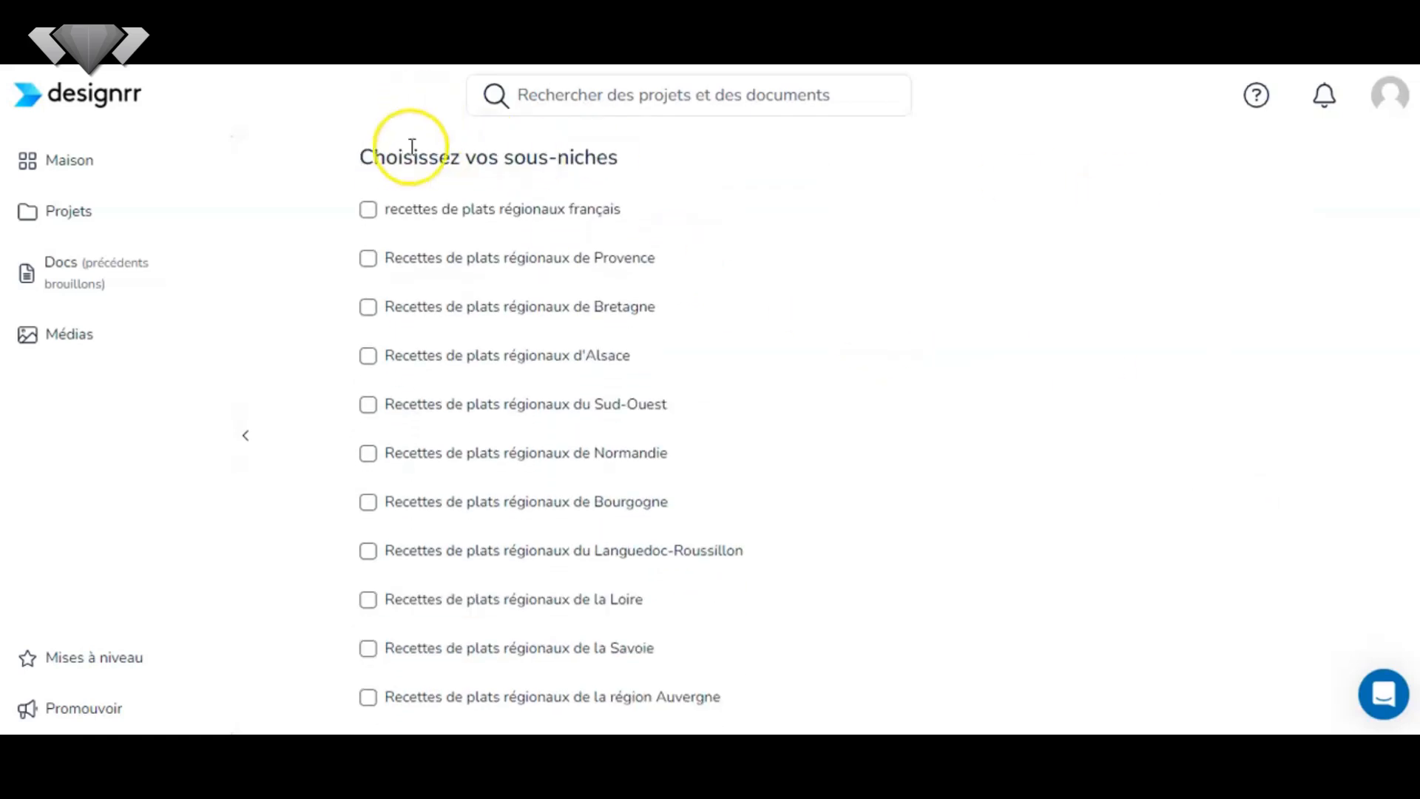
scroll(1214, 422, "down", 2)
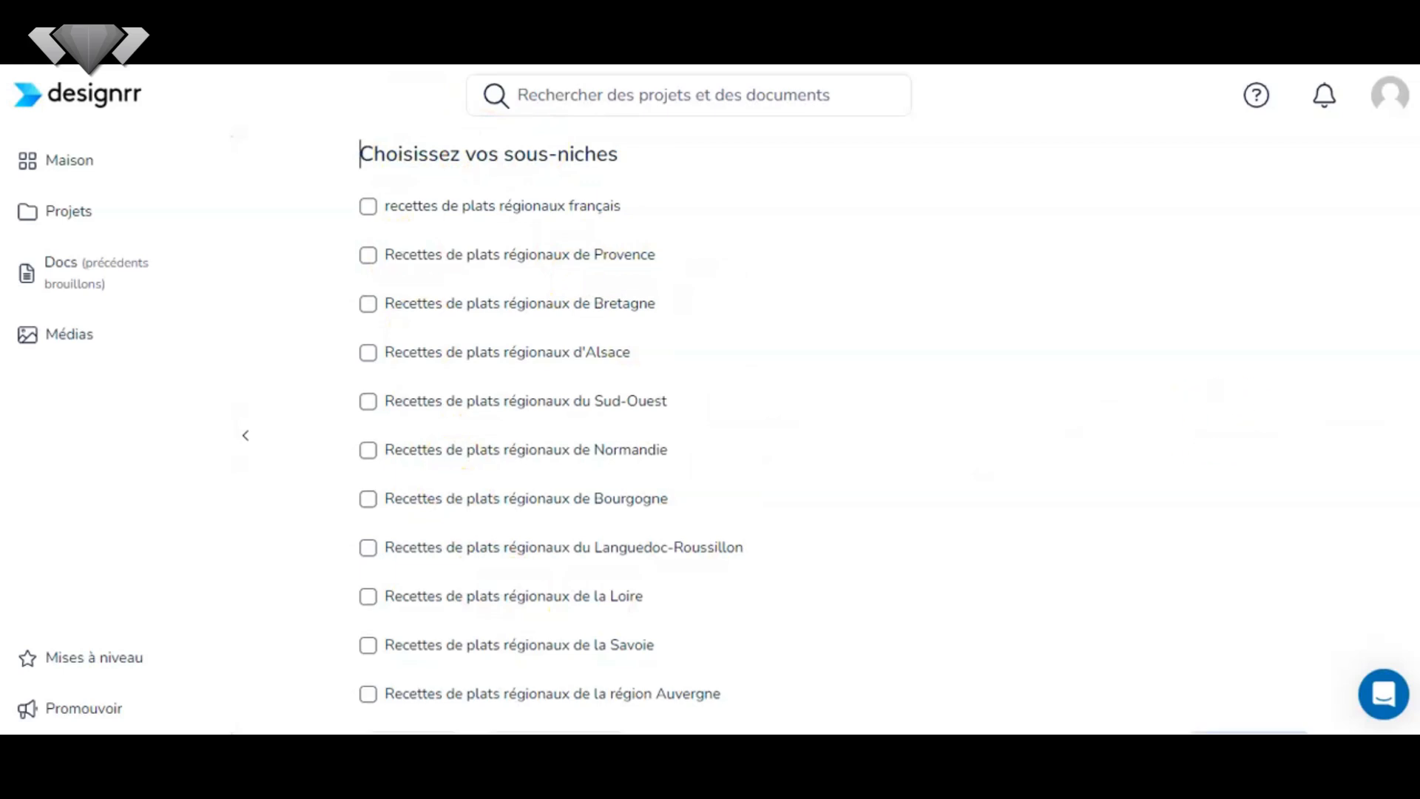
scroll(834, 406, "up", 1)
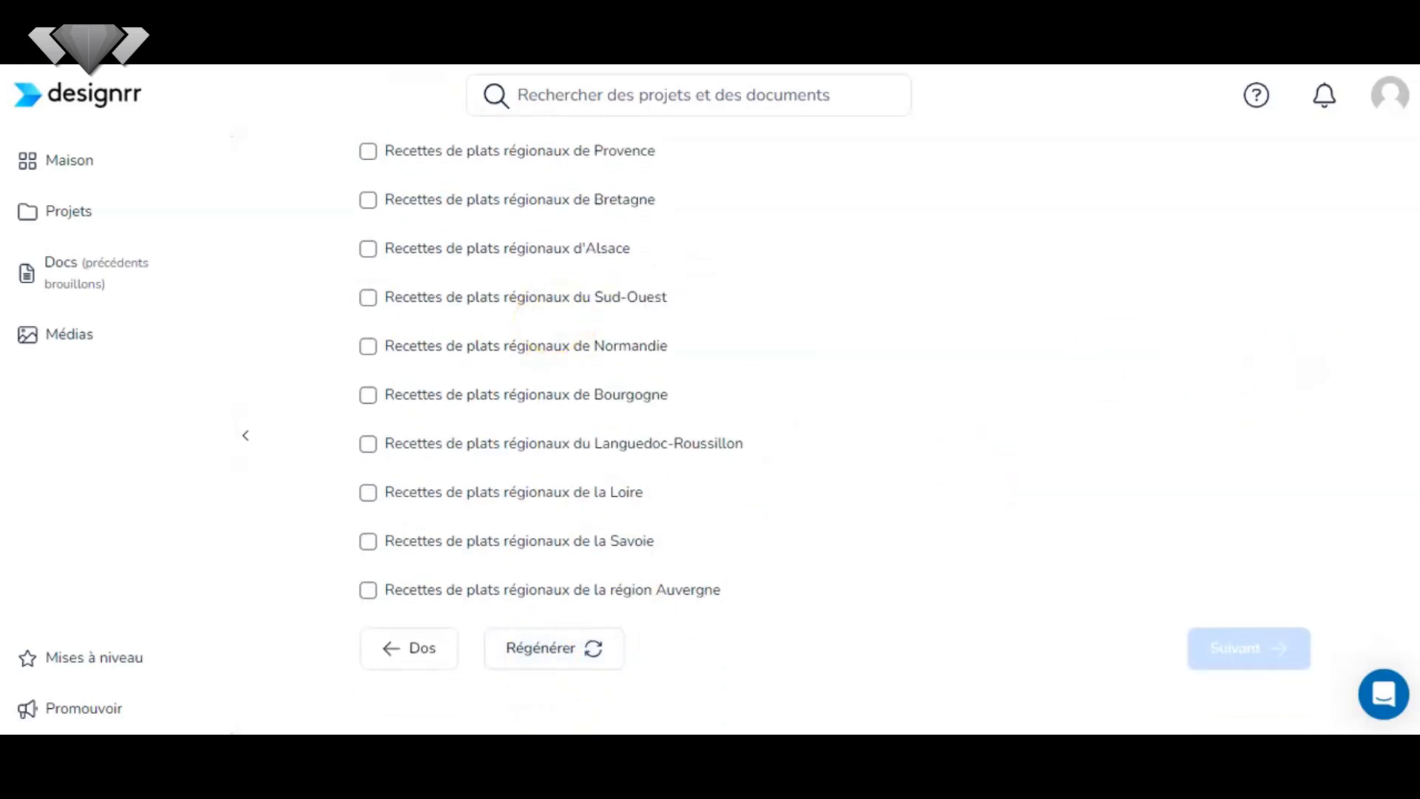
scroll(1321, 374, "up", 3)
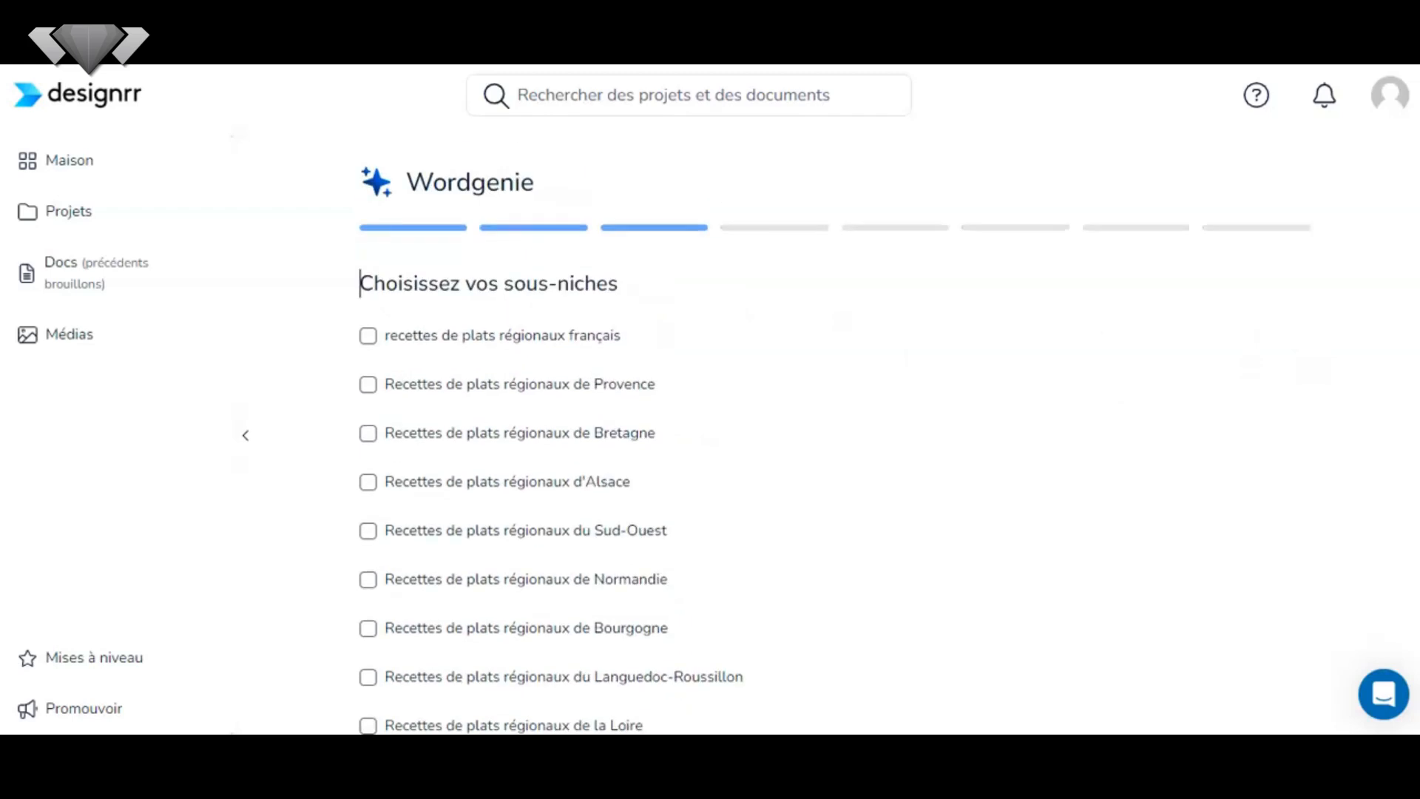
left_click(367, 337)
scroll(1063, 407, "down", 4)
left_click(1224, 633)
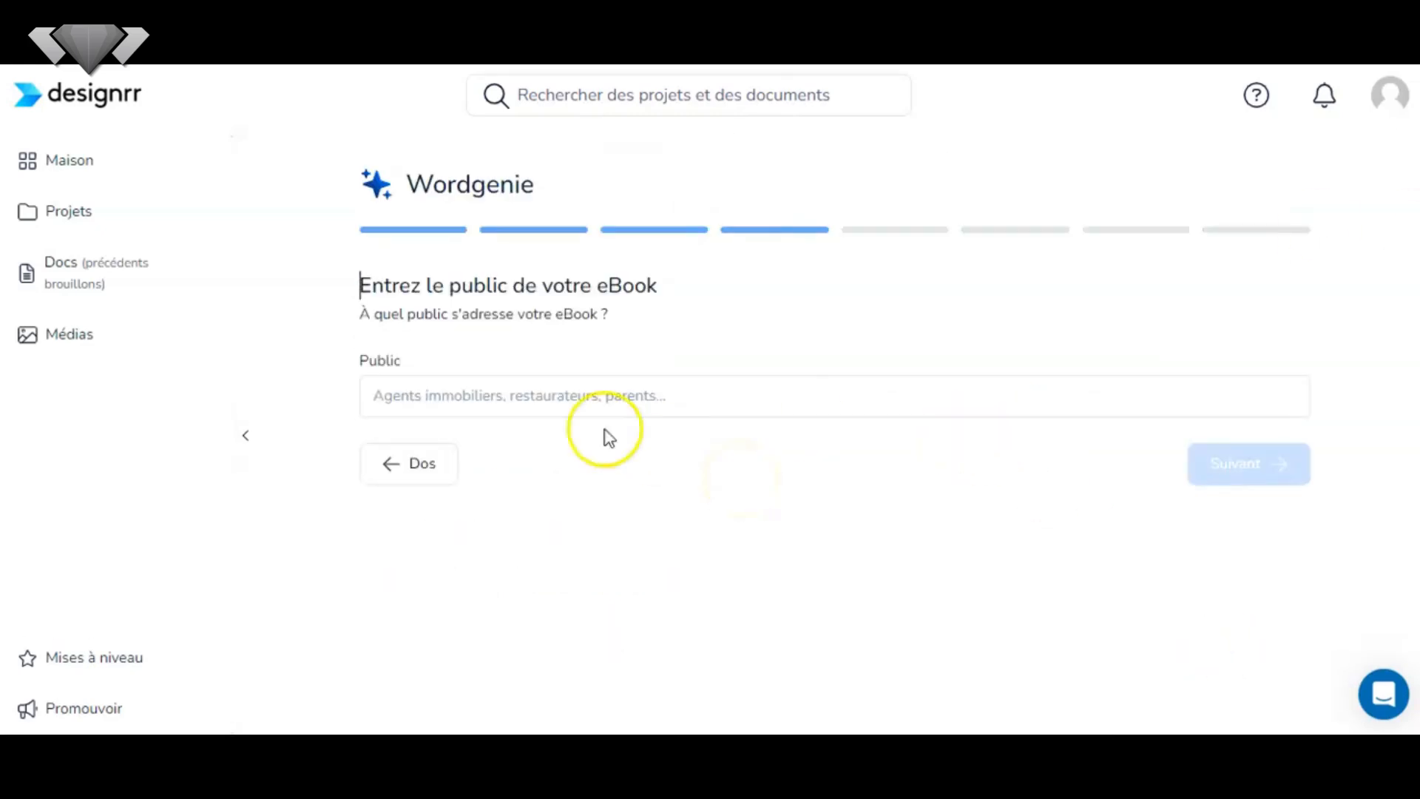
Enter "cuisiniers amateurs" as the ebook's audience and continue to the title suggestions
left_click(484, 402)
type("c")
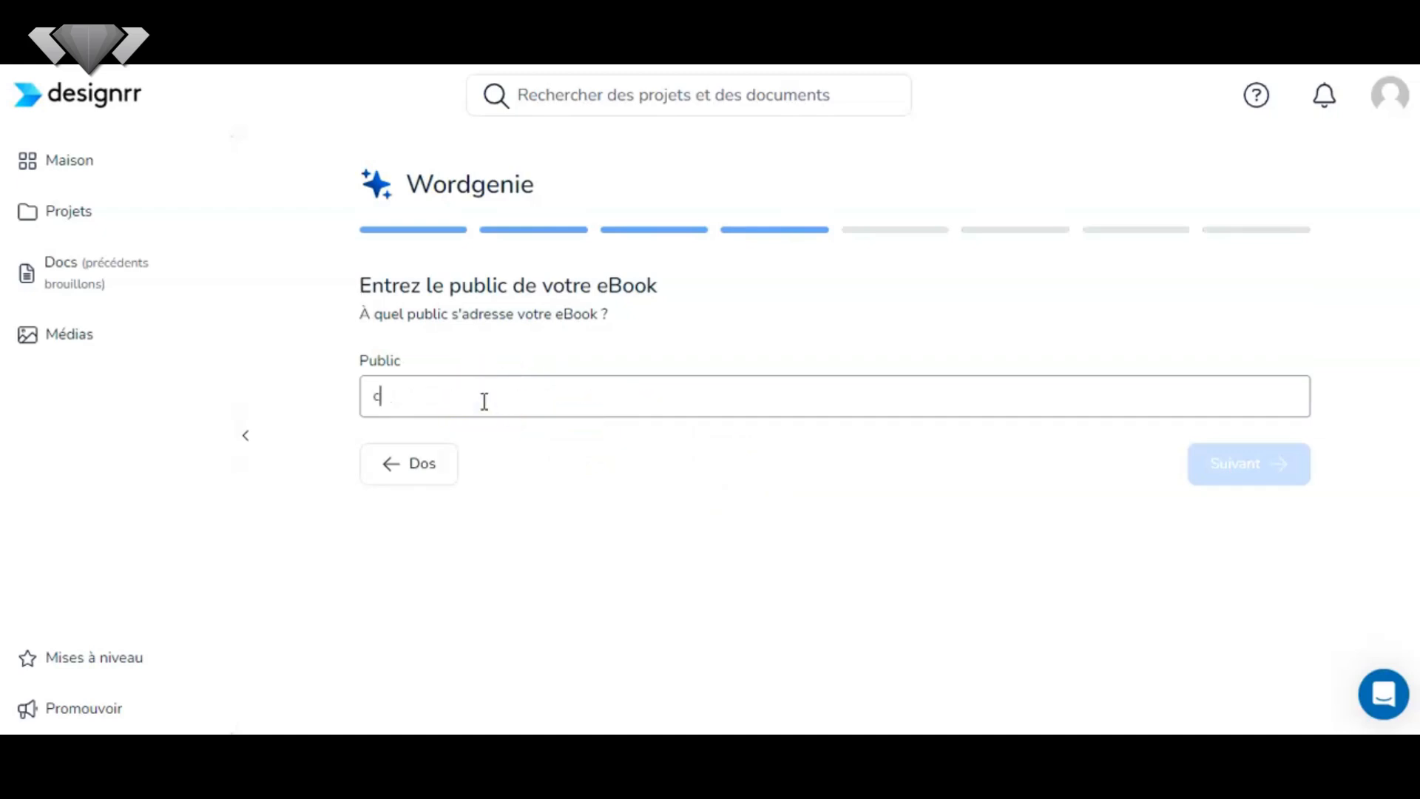
type("uisiniers amateurs")
left_click(1207, 466)
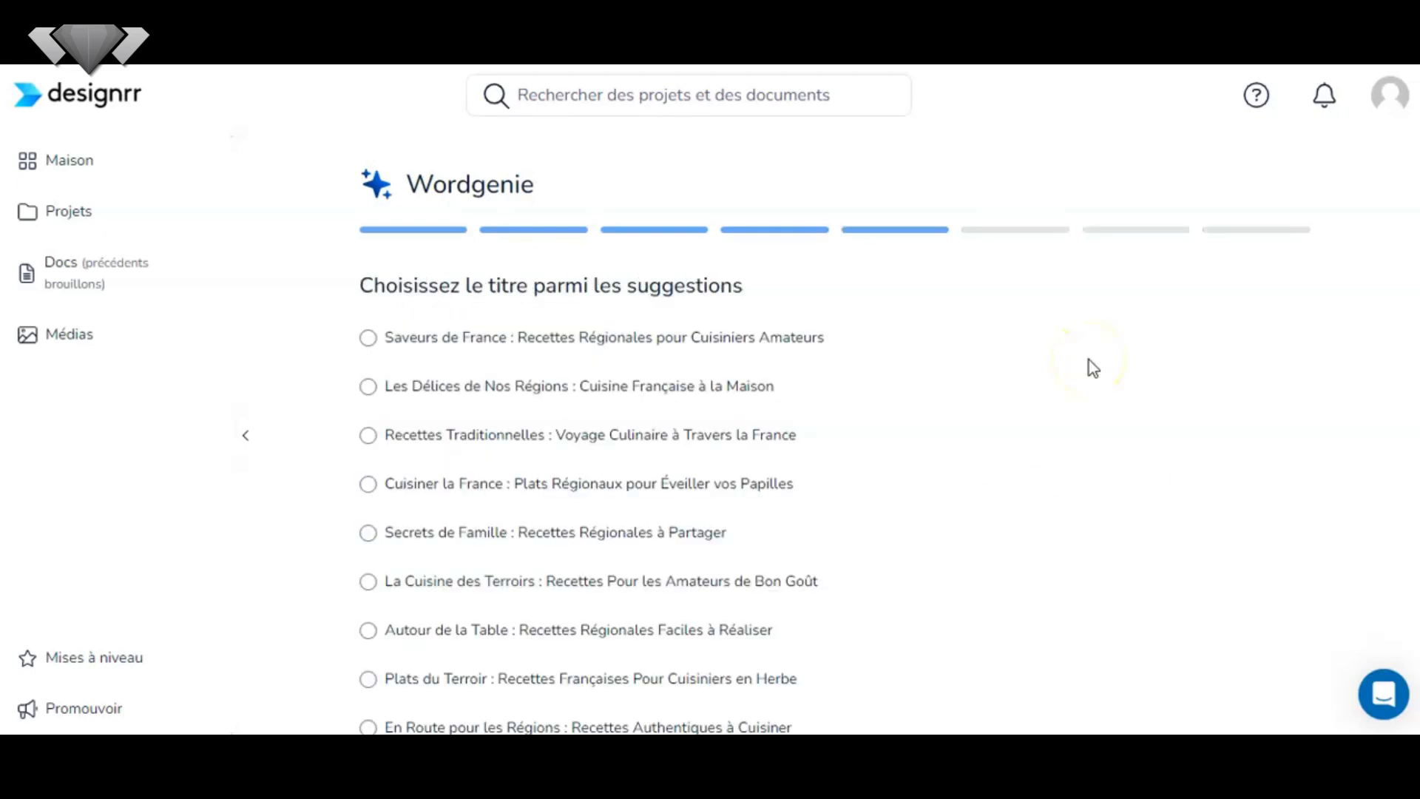
Choose the suggested title "Recettes Traditionnelles : Voyage Culinaire à Travers la France" and continue to the tone of voice
scroll(1088, 358, "down", 2)
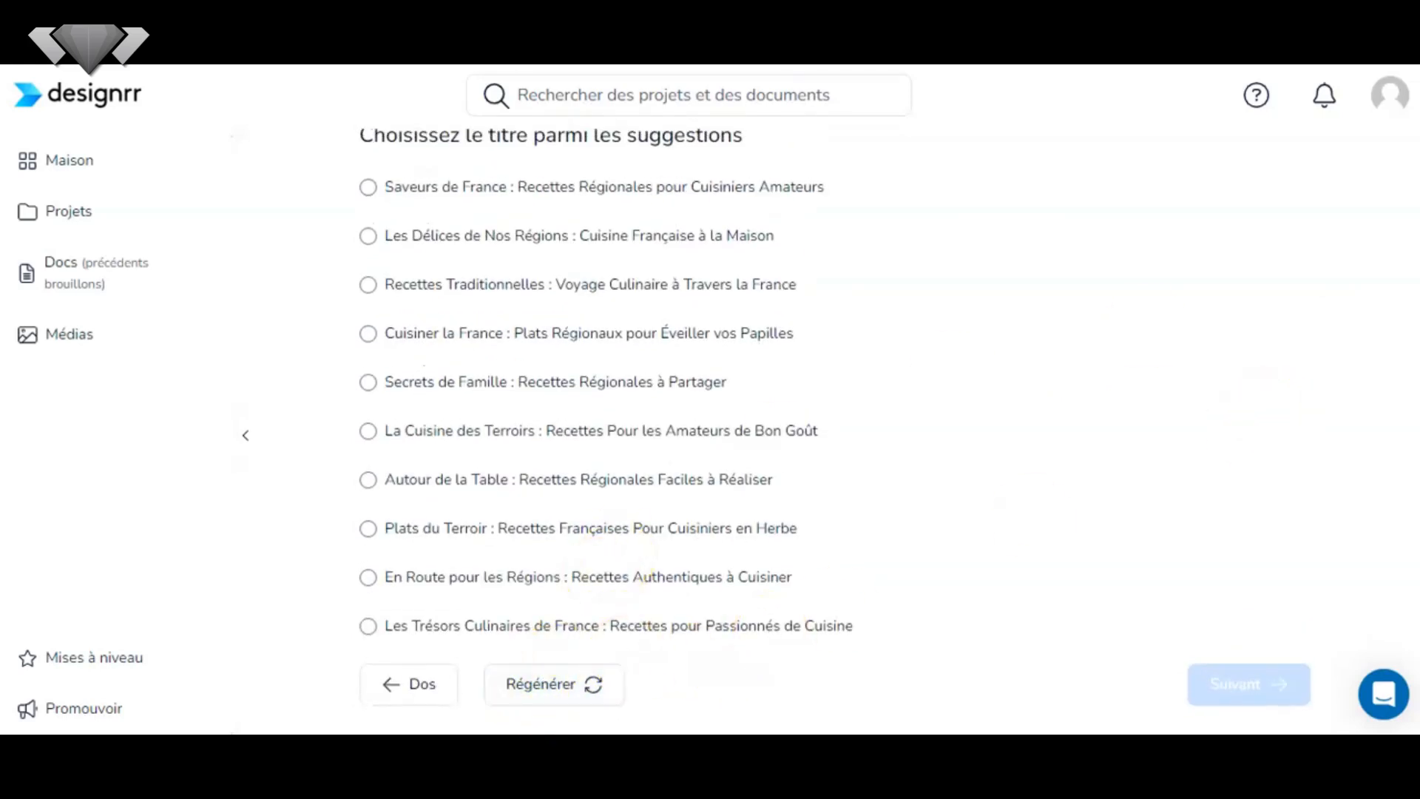
scroll(836, 430, "up", 1)
scroll(836, 431, "down", 1)
scroll(836, 431, "up", 1)
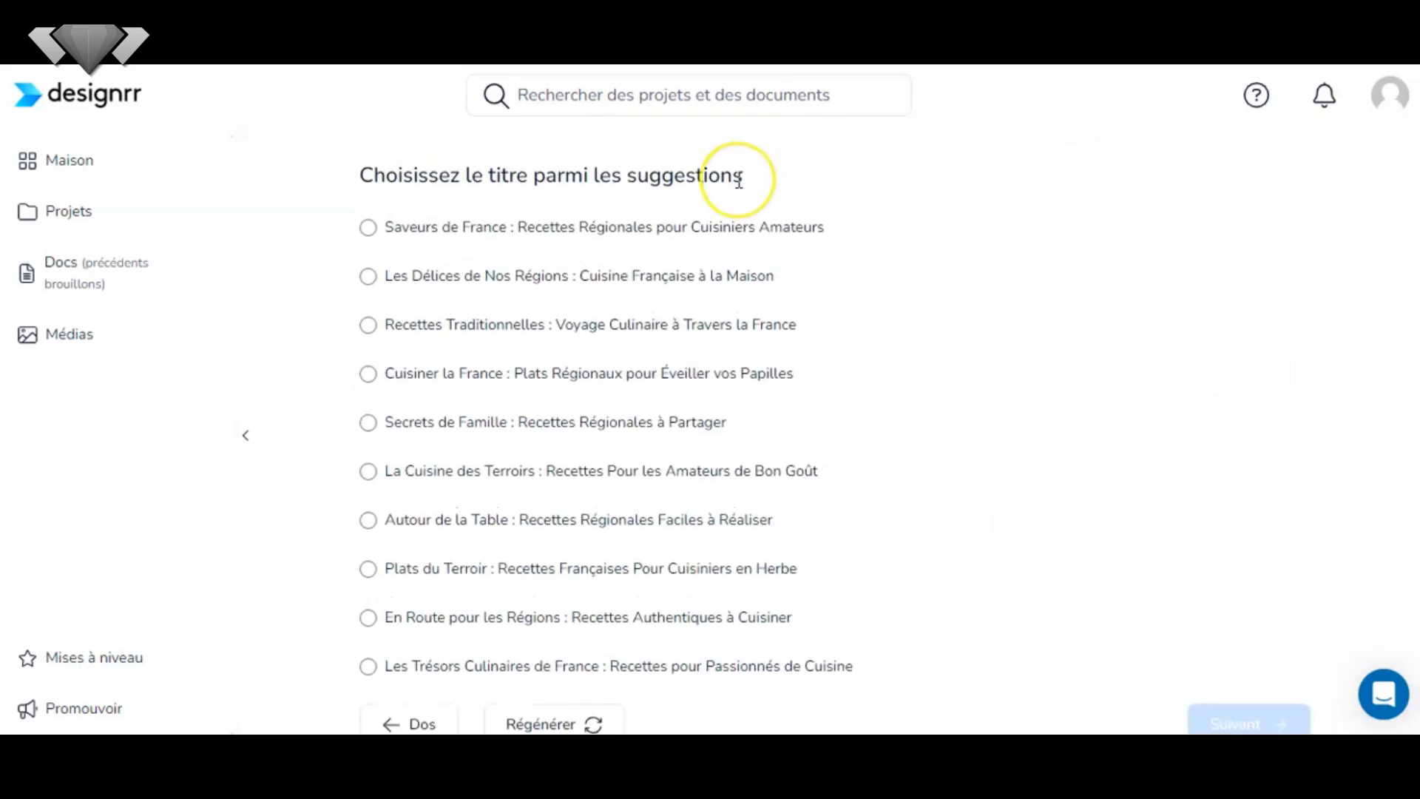
left_click(370, 329)
left_click(1210, 716)
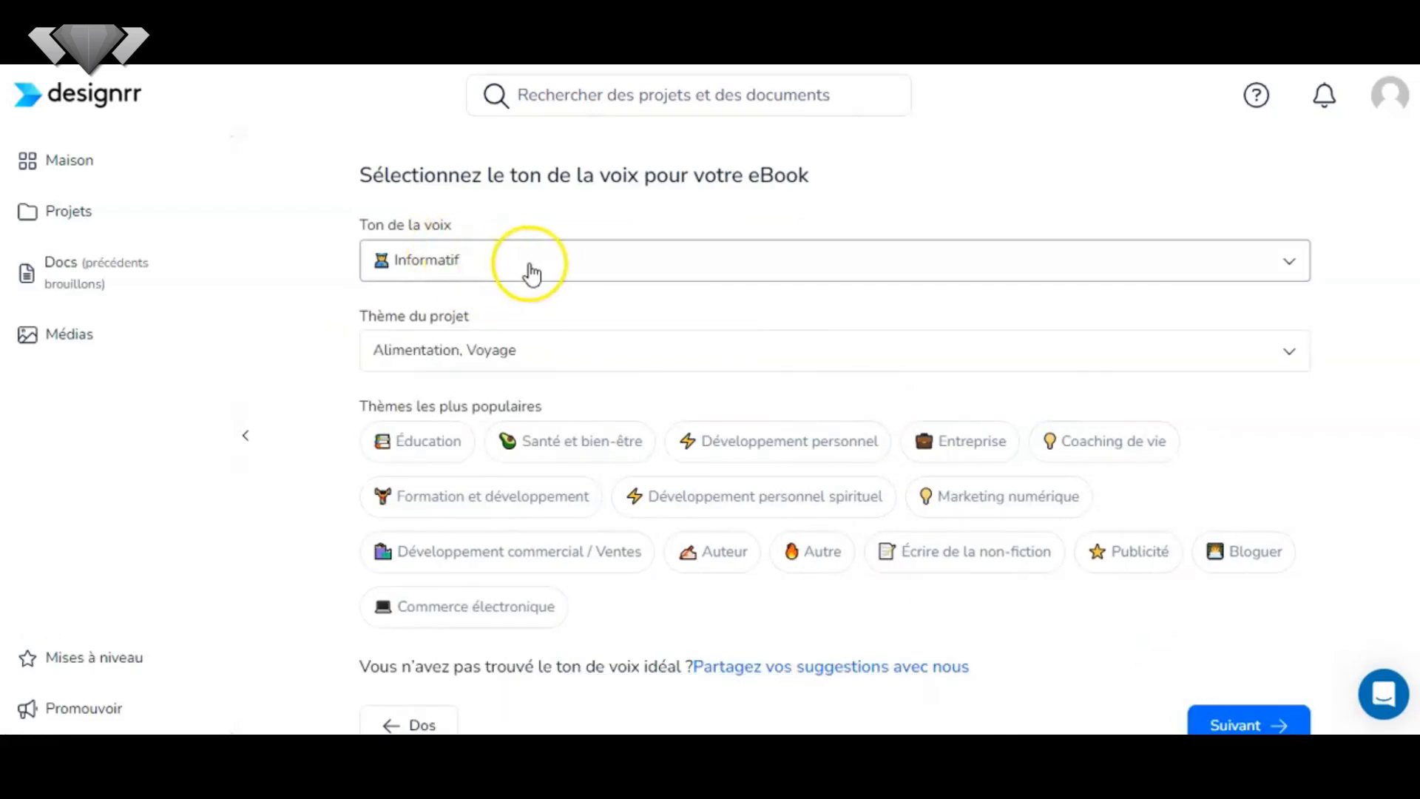
Set the tone of voice to Inspirant, add the theme "Santé et bien-être" and continue to the outline
left_click(530, 274)
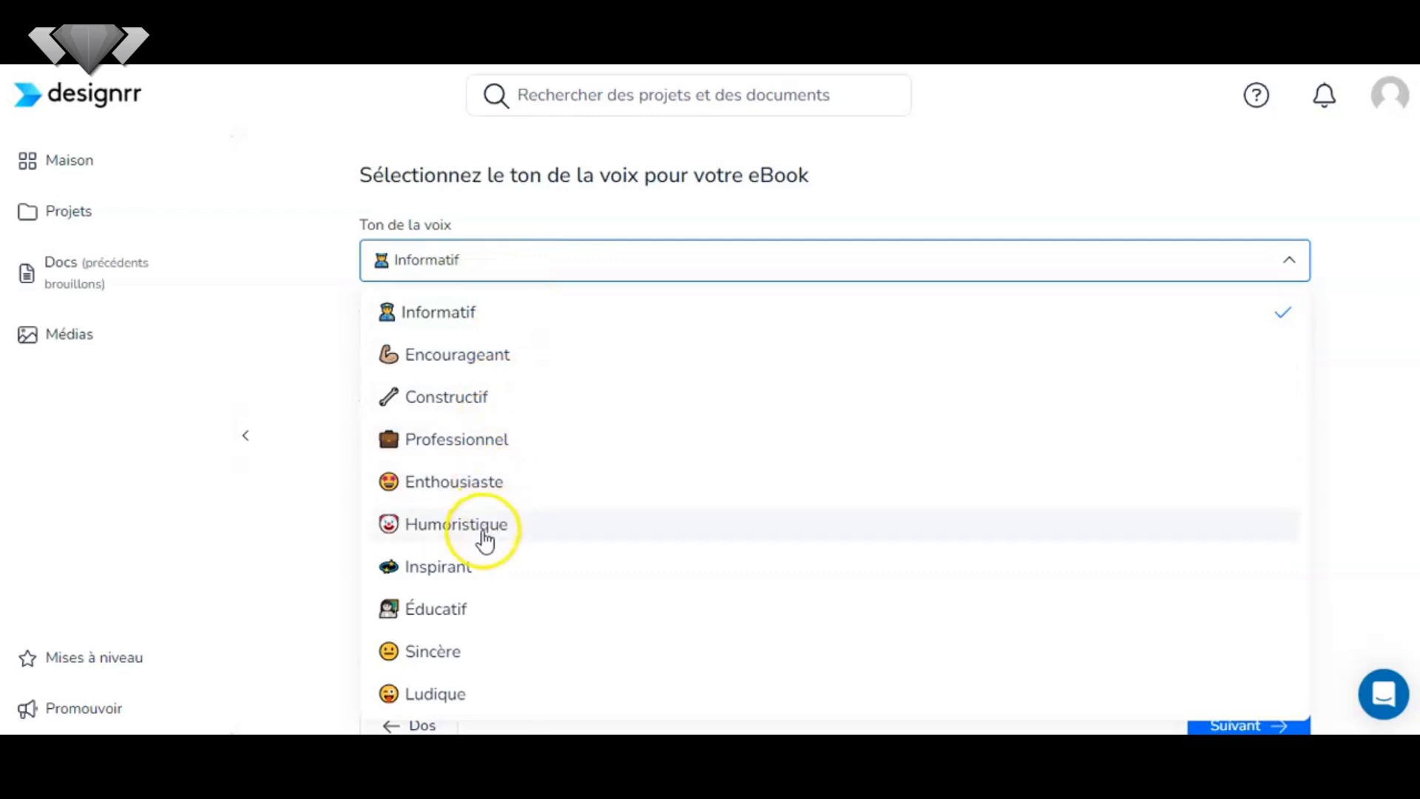
left_click(438, 568)
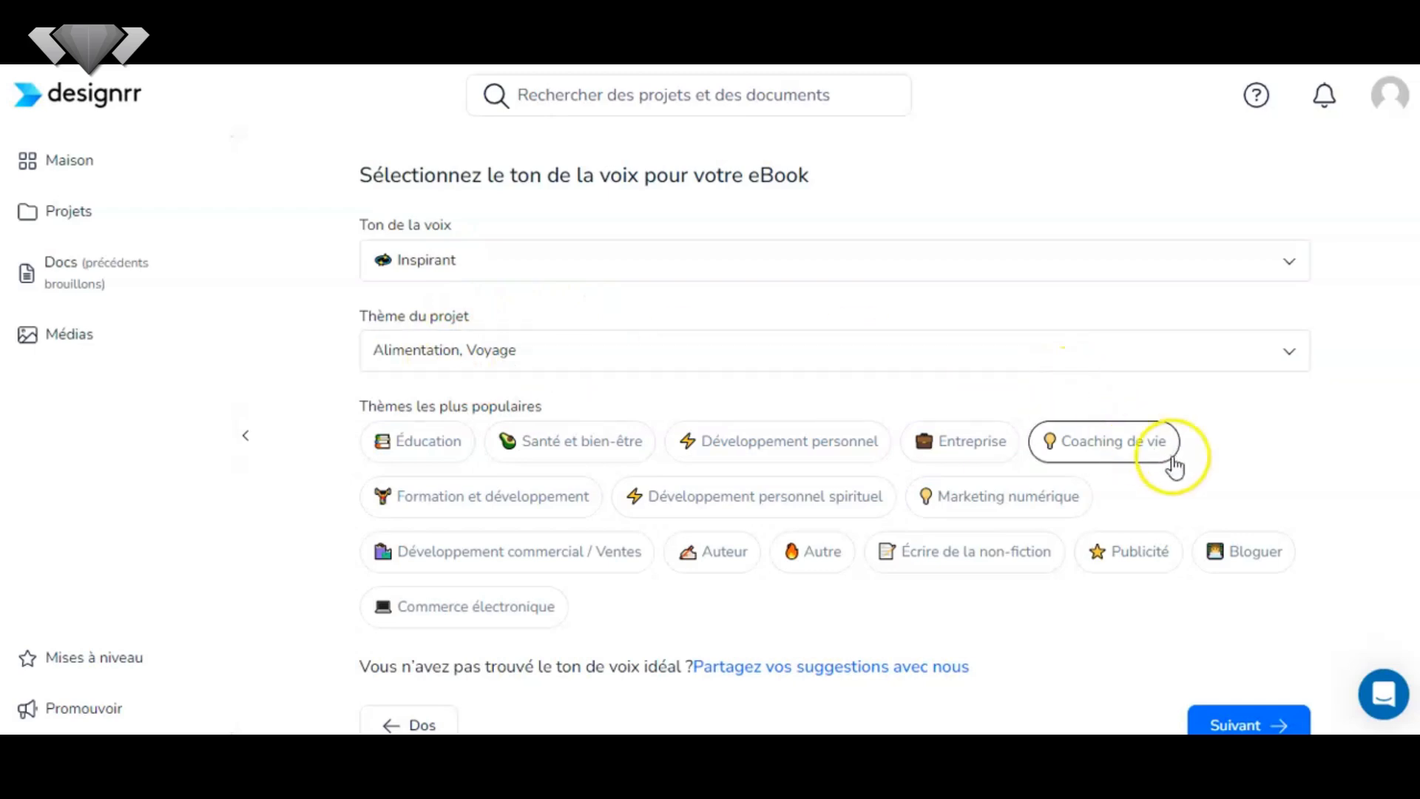
left_click(628, 430)
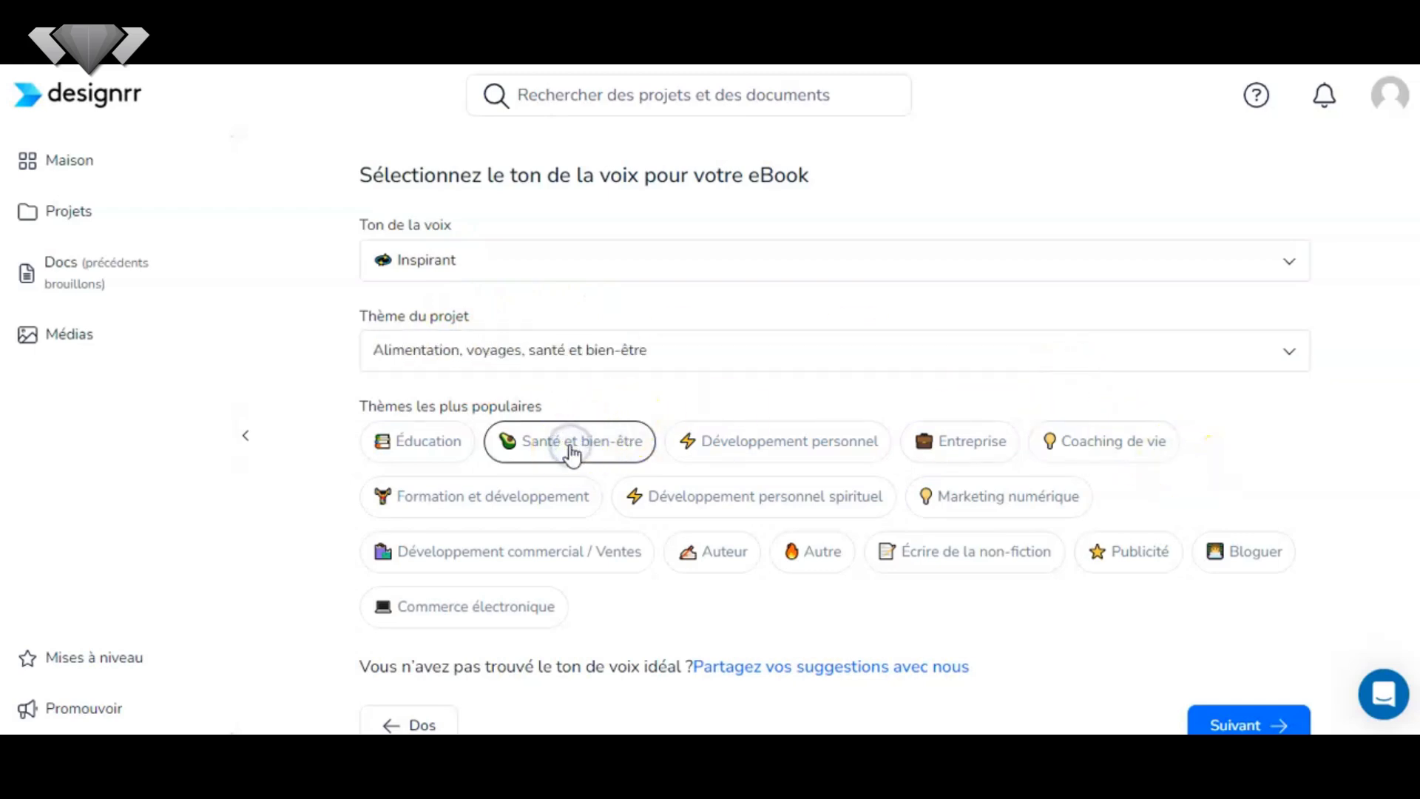
left_click(1222, 722)
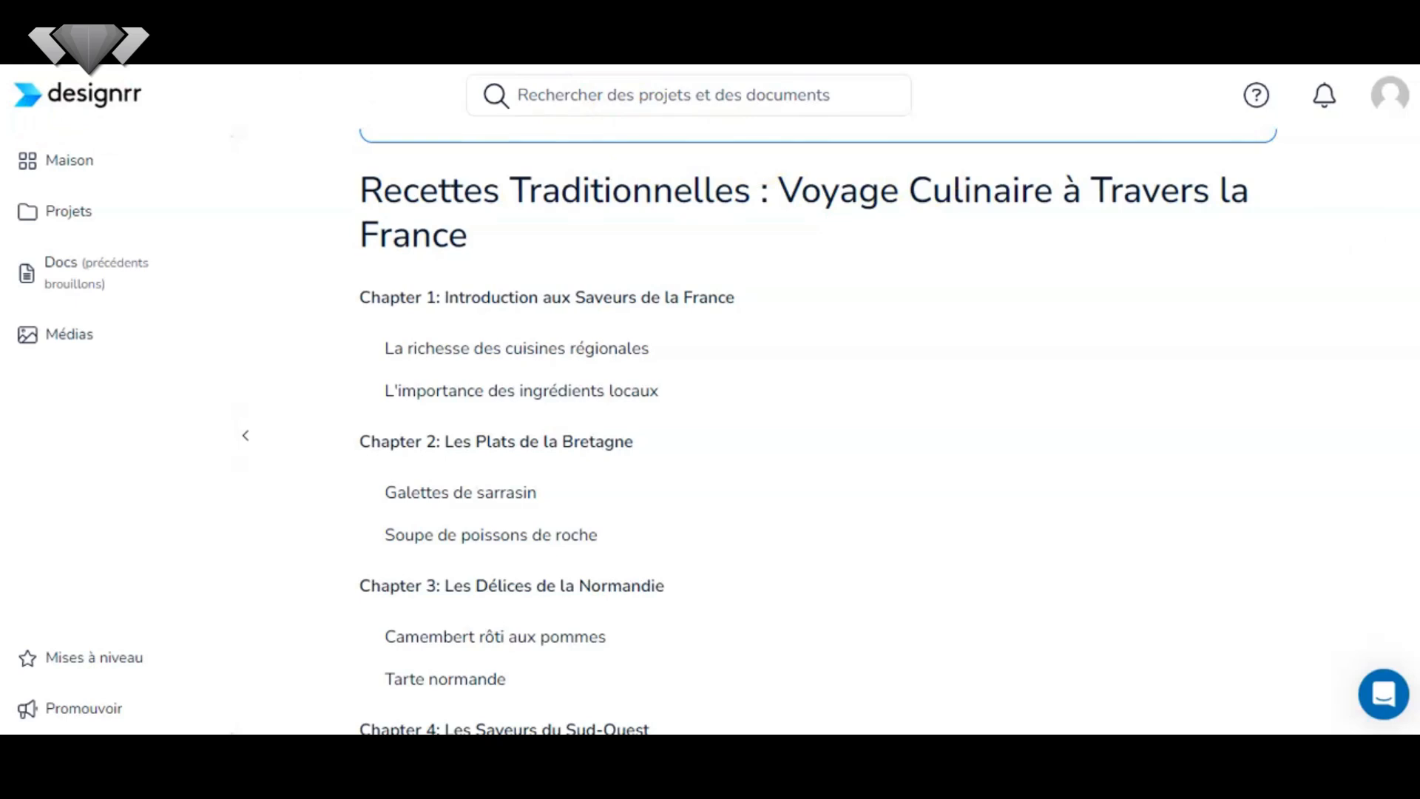
Add the chapter heading "Chapitre 11: Conclusion" at the end of the outline and start generating the ebook content
scroll(817, 430, "down", 3)
scroll(513, 419, "down", 5)
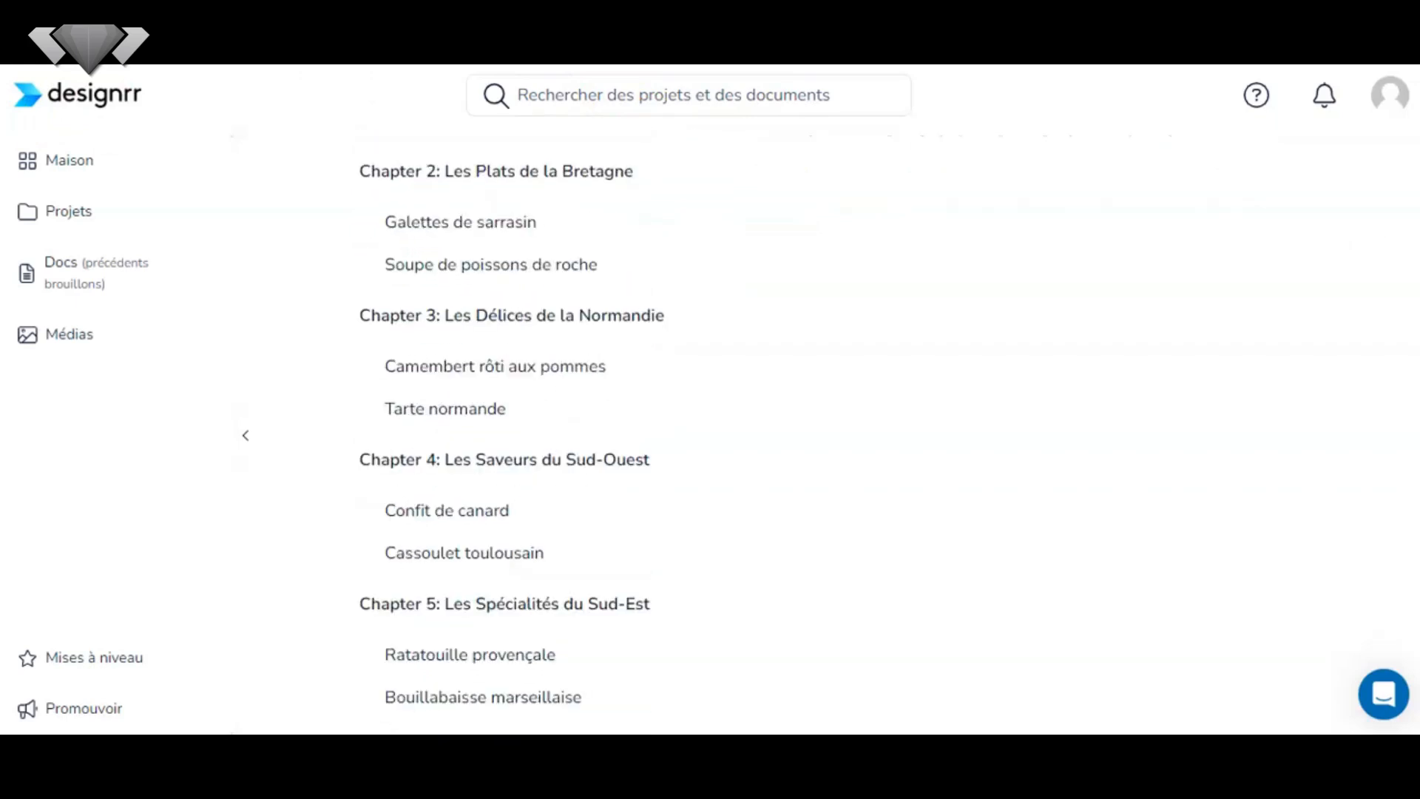
scroll(517, 430, "down", 1)
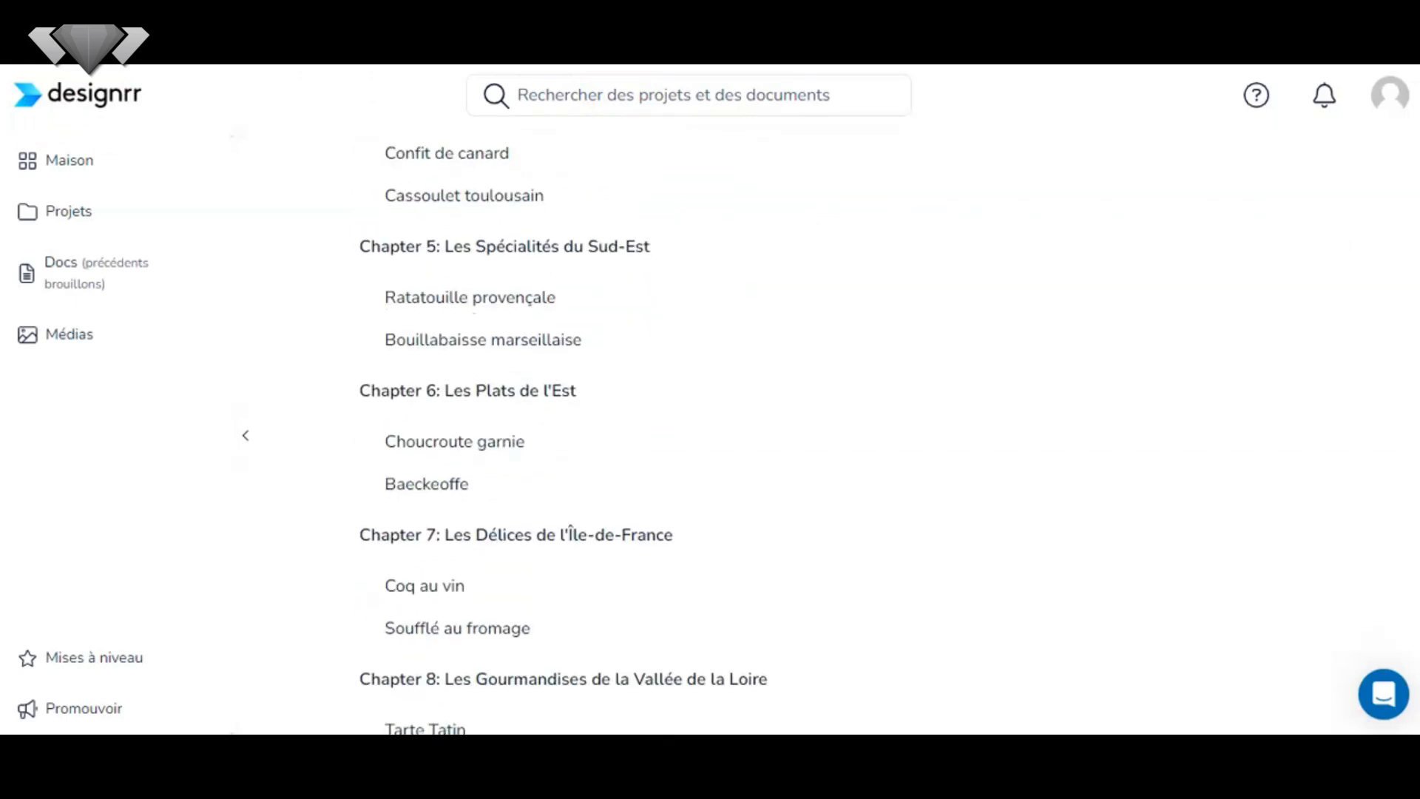
scroll(563, 435, "down", 8)
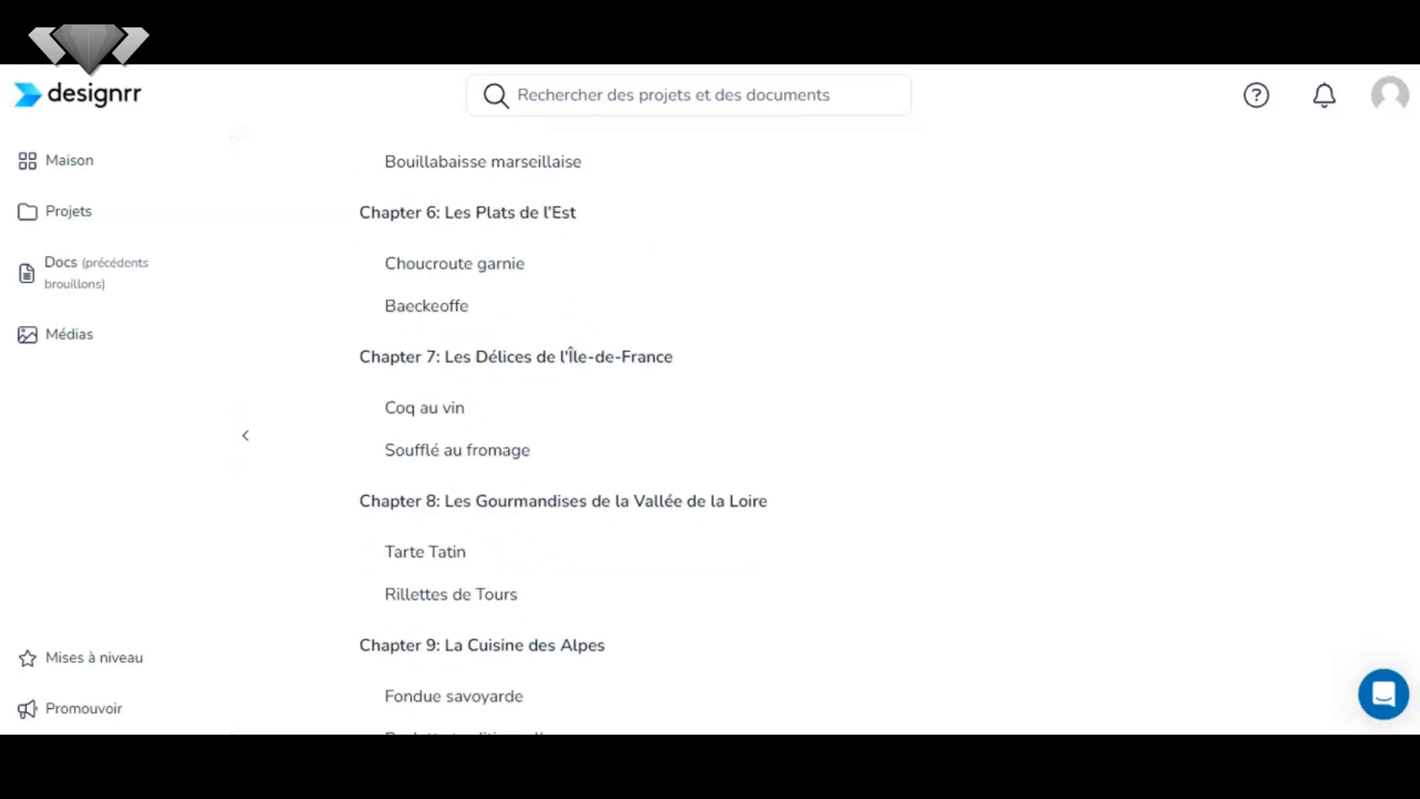
scroll(837, 360, "up", 1)
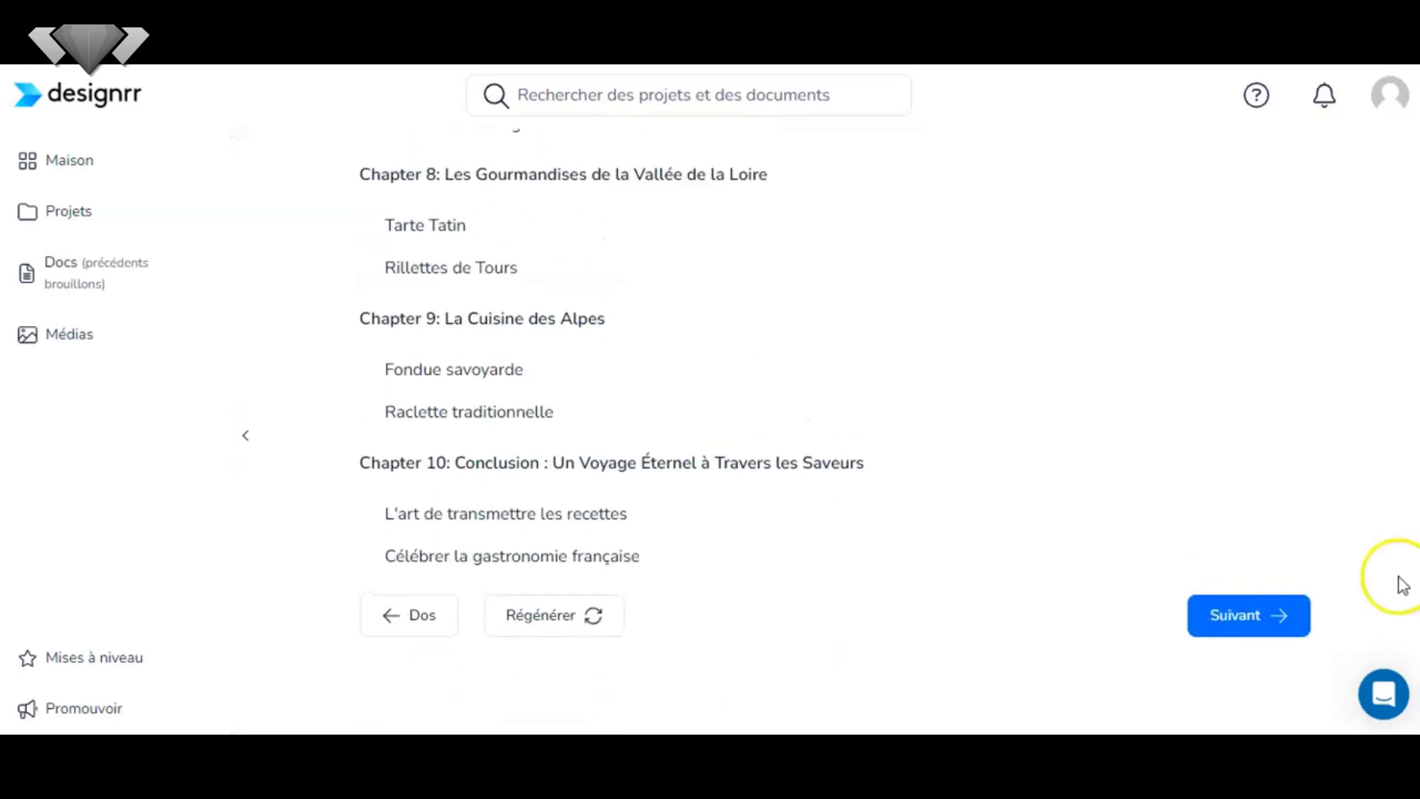
left_click(673, 555)
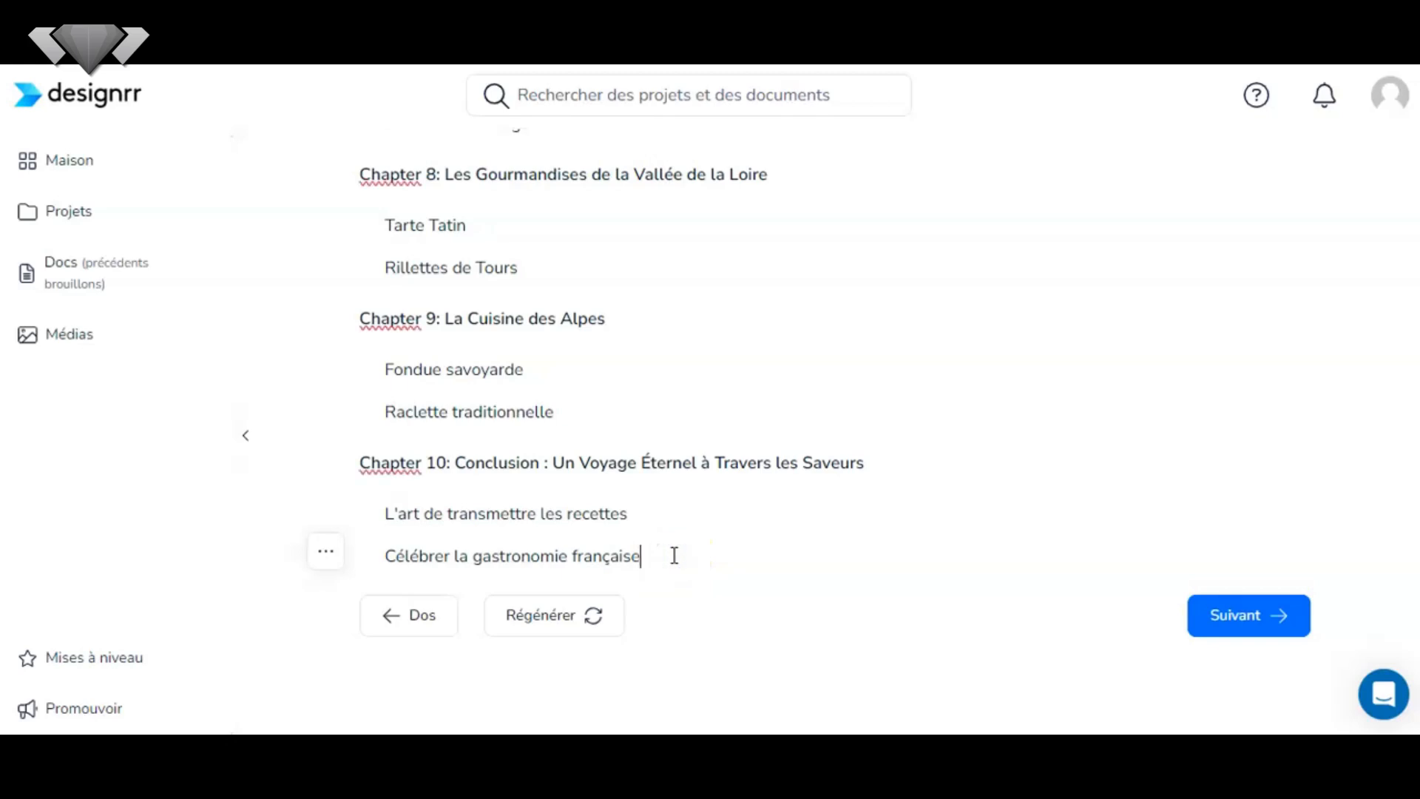
key("Return")
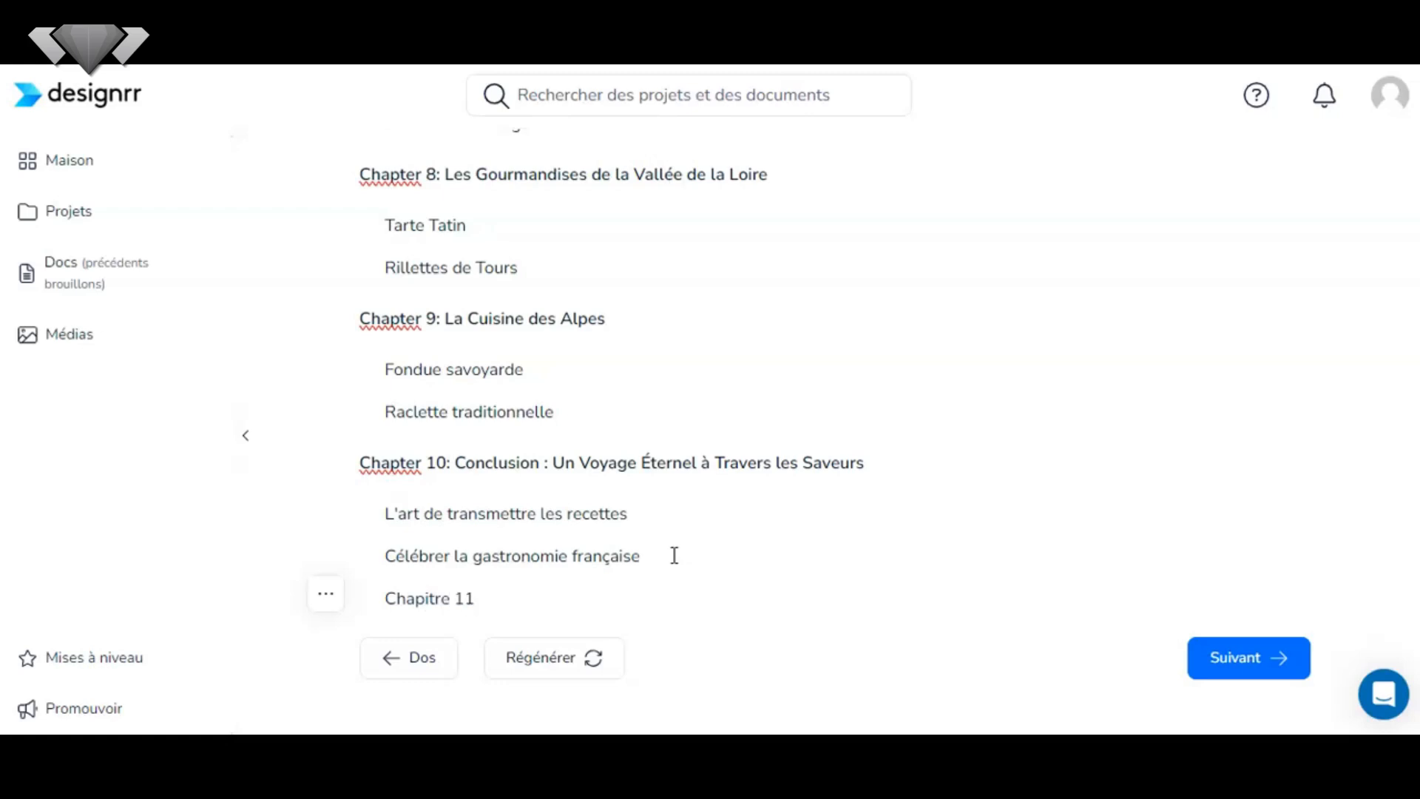
left_click(326, 593)
left_click(355, 563)
type(":")
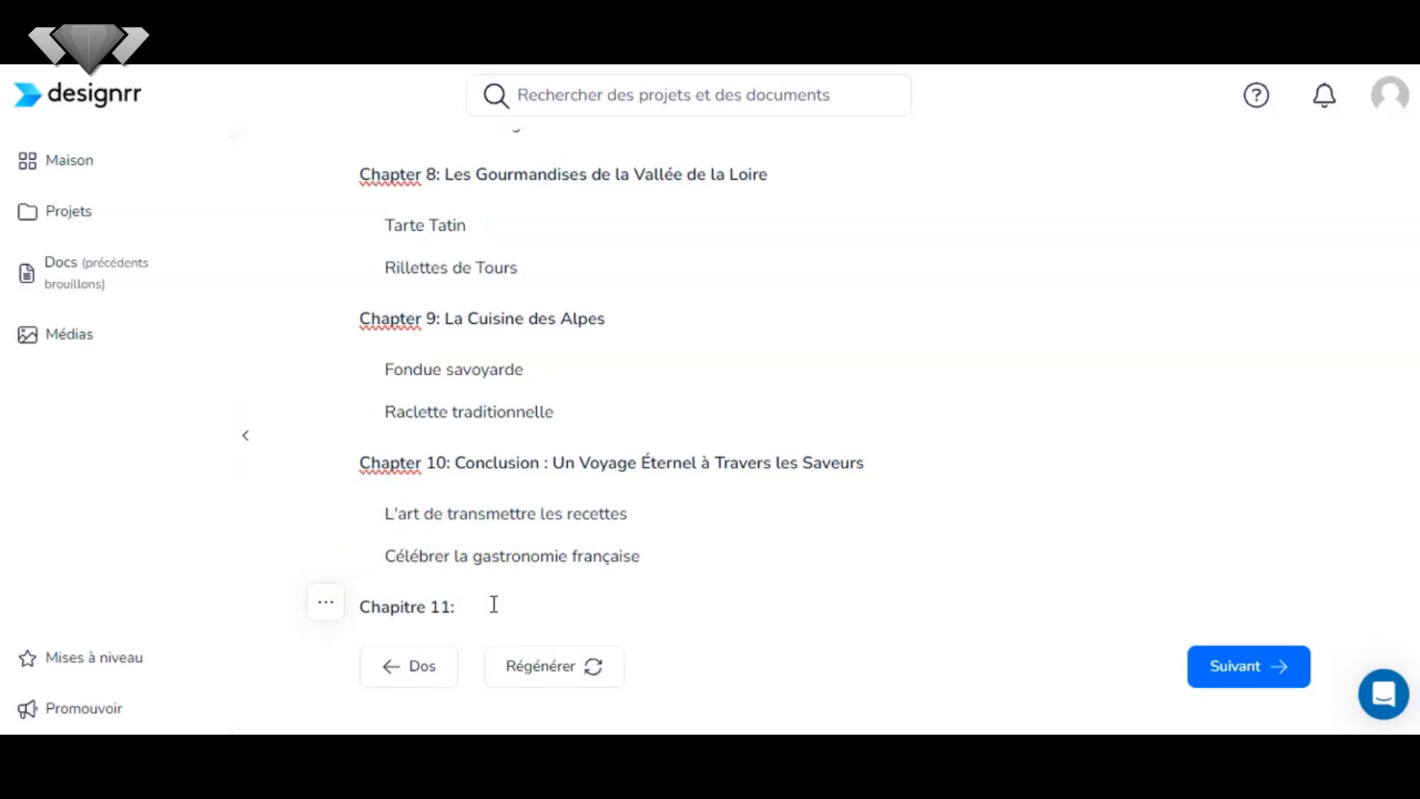
type(" Conclusion")
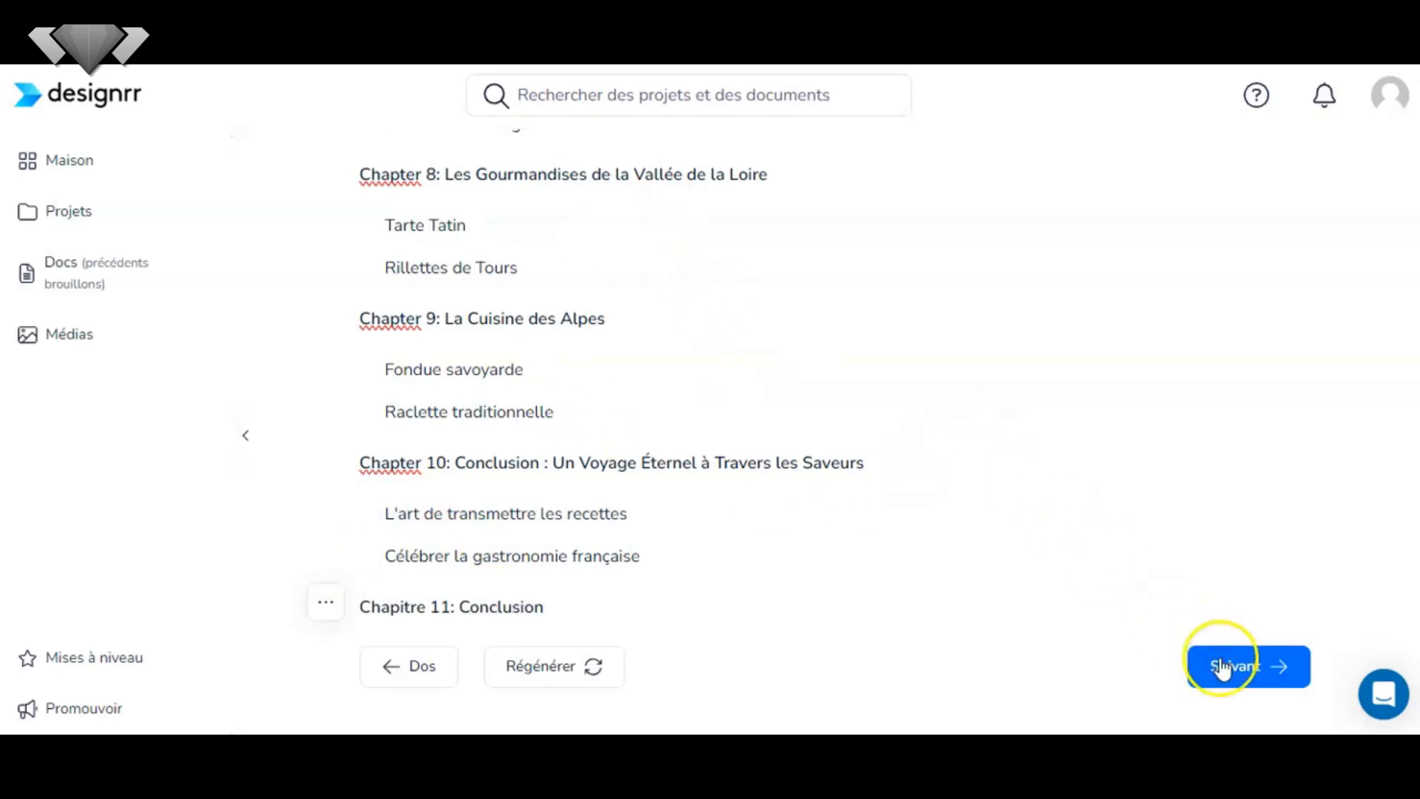
left_click(1250, 668)
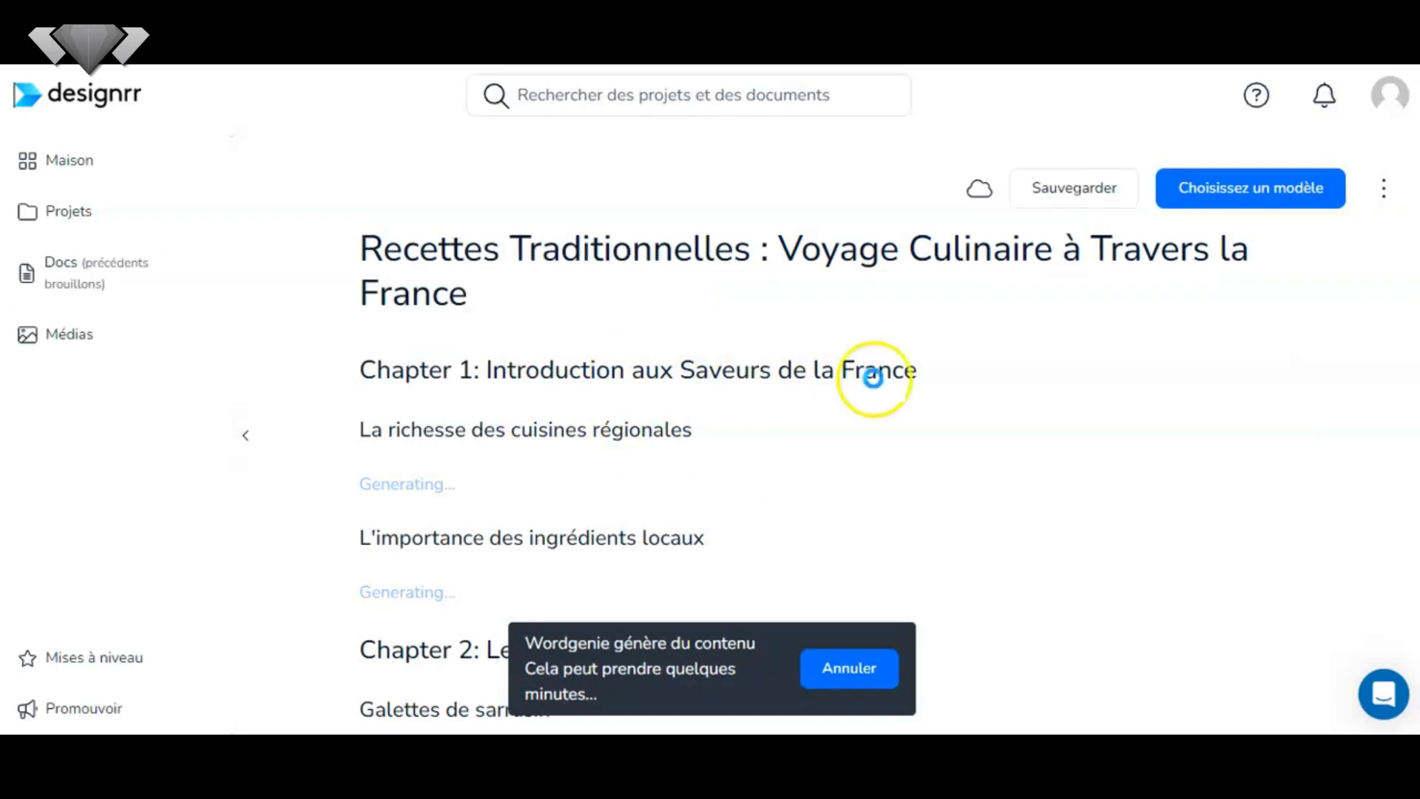
Look through the text that Wordgenie generates for the ebook's chapters and recipe sections
scroll(440, 281, "down", 6)
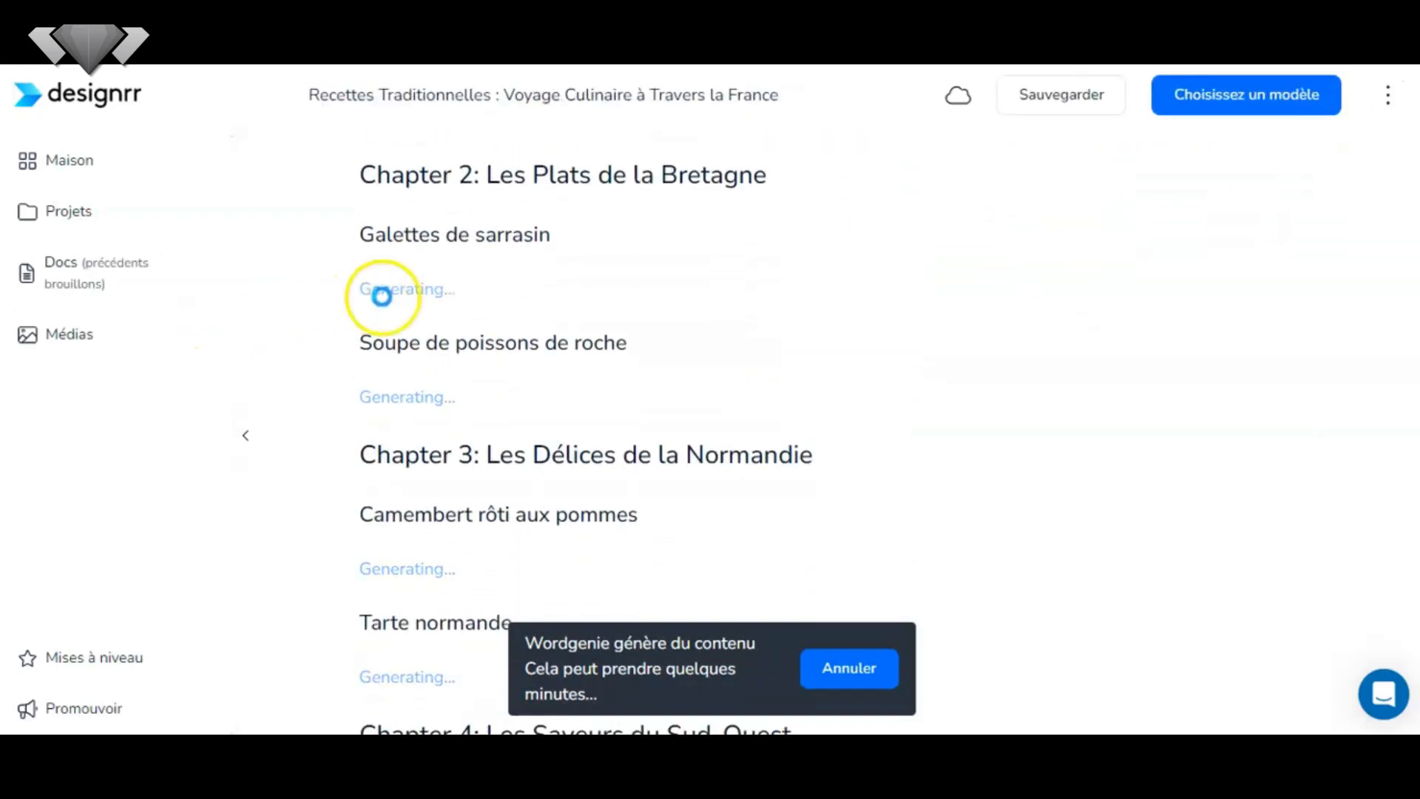
scroll(586, 431, "up", 5)
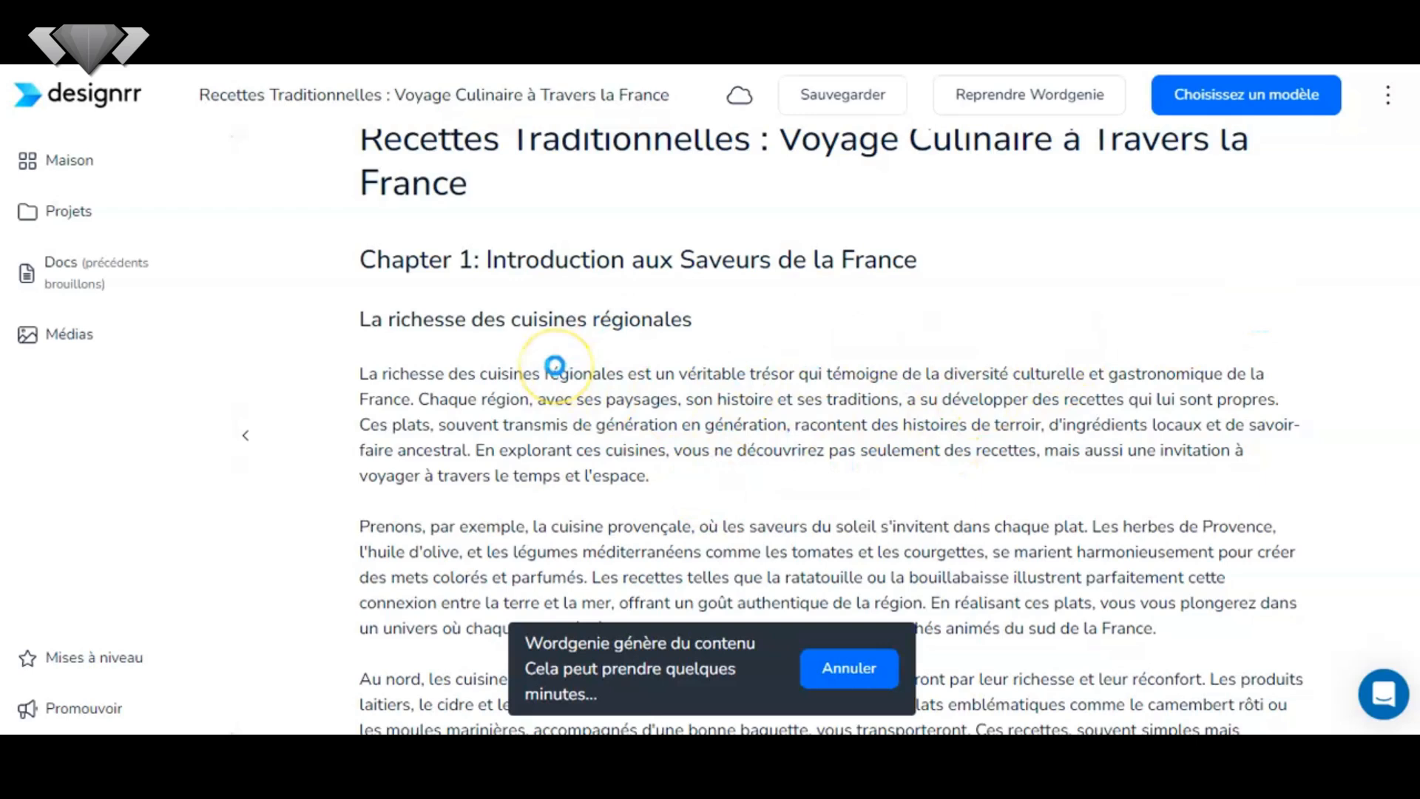
scroll(555, 365, "down", 8)
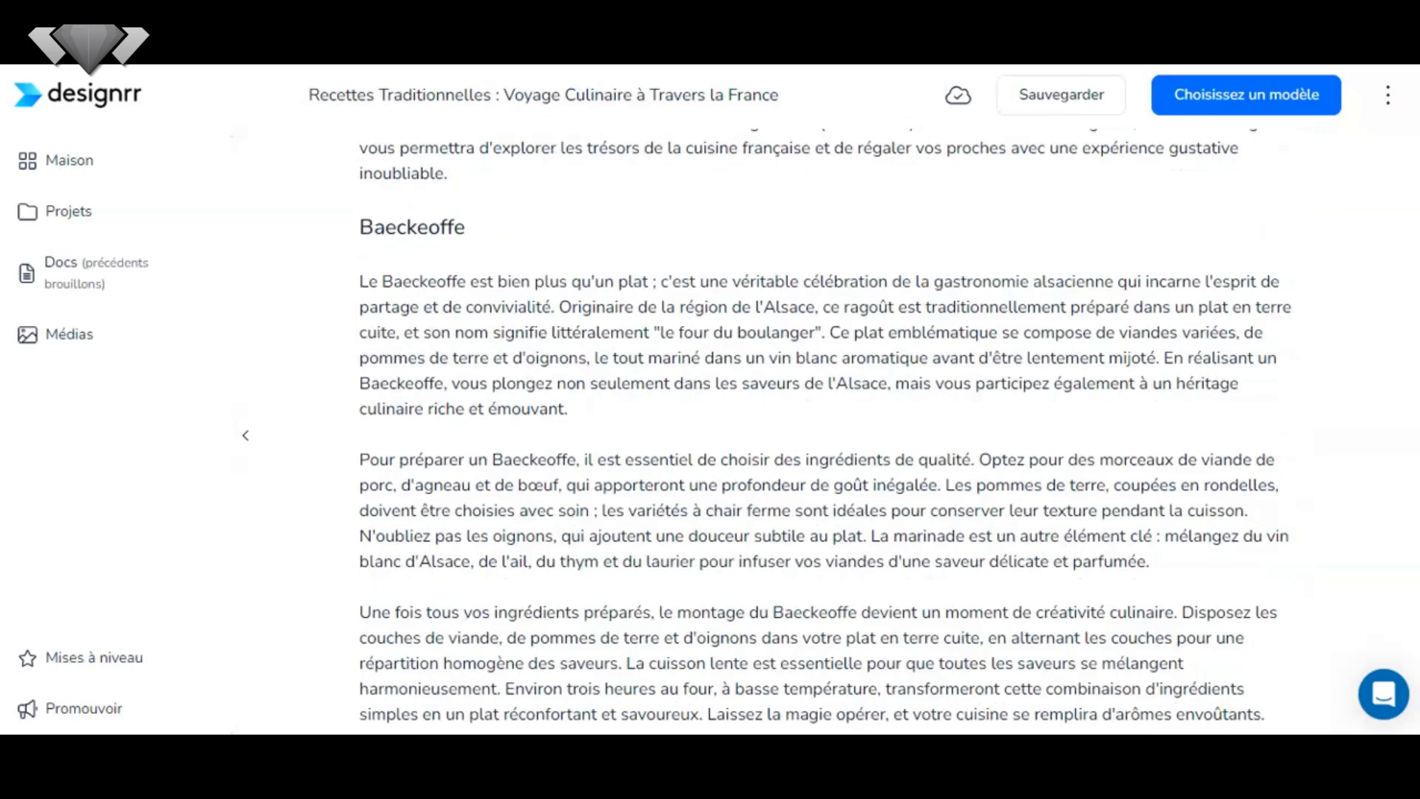
scroll(825, 429, "down", 12)
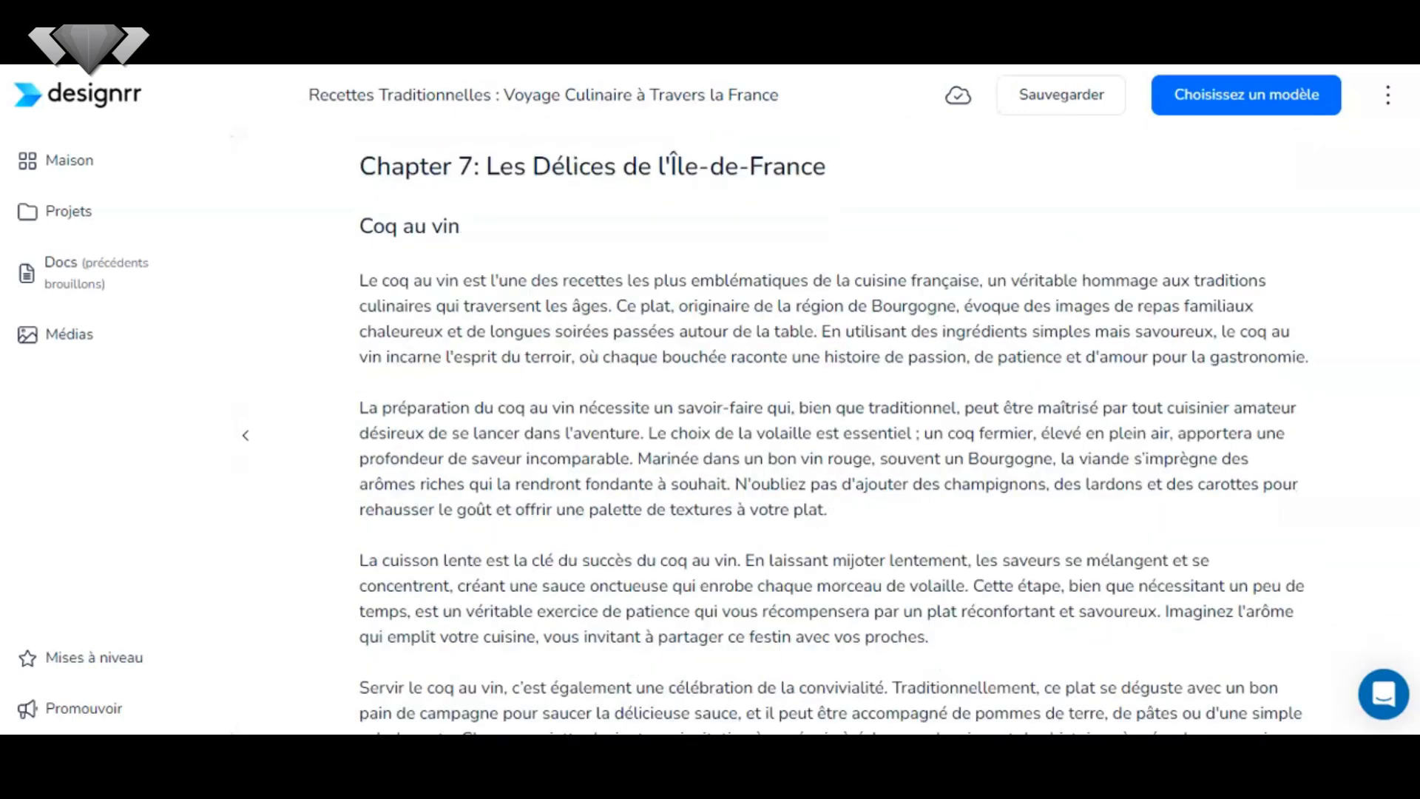
scroll(832, 429, "down", 4)
scroll(832, 429, "down", 8)
scroll(832, 429, "down", 5)
scroll(832, 429, "up", 15)
scroll(832, 429, "up", 20)
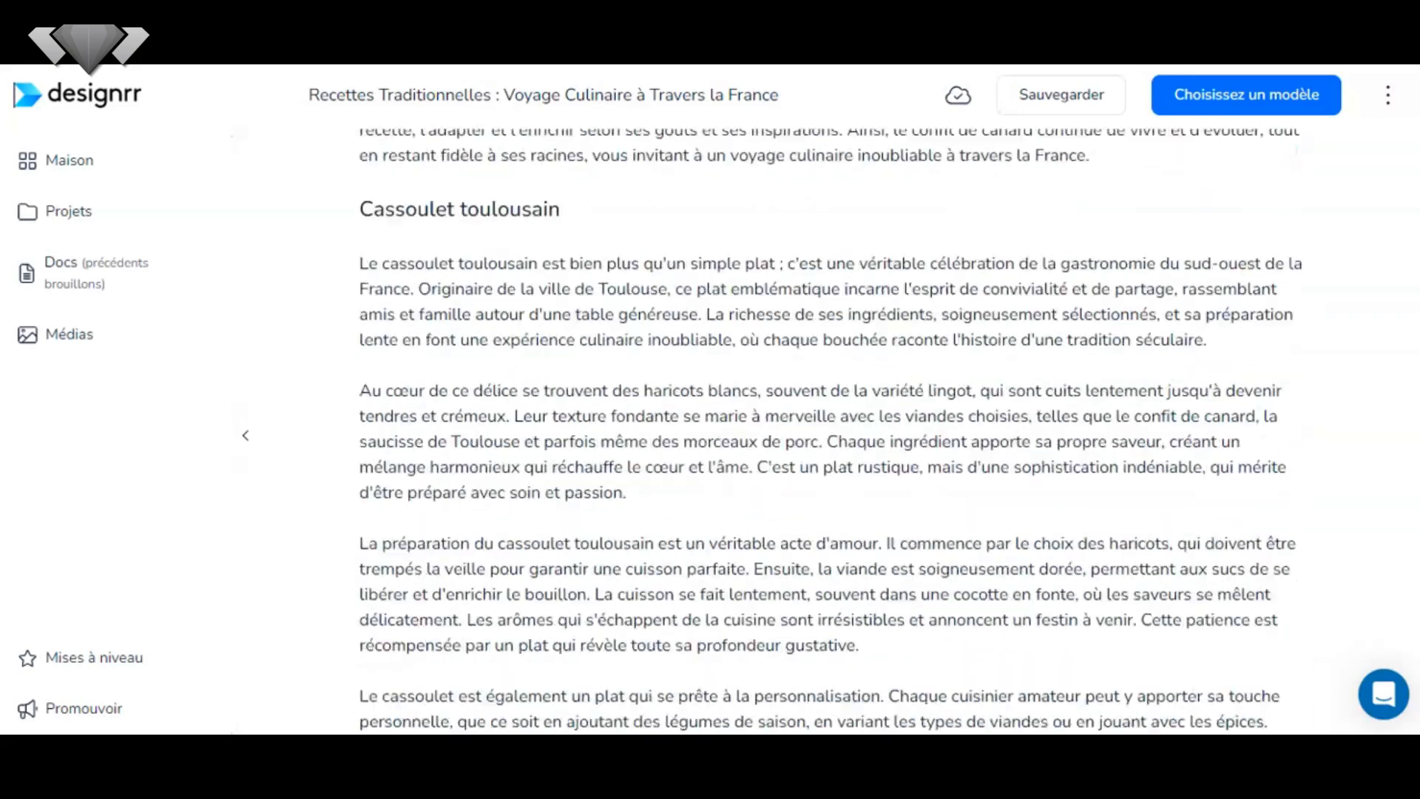
scroll(832, 429, "up", 20)
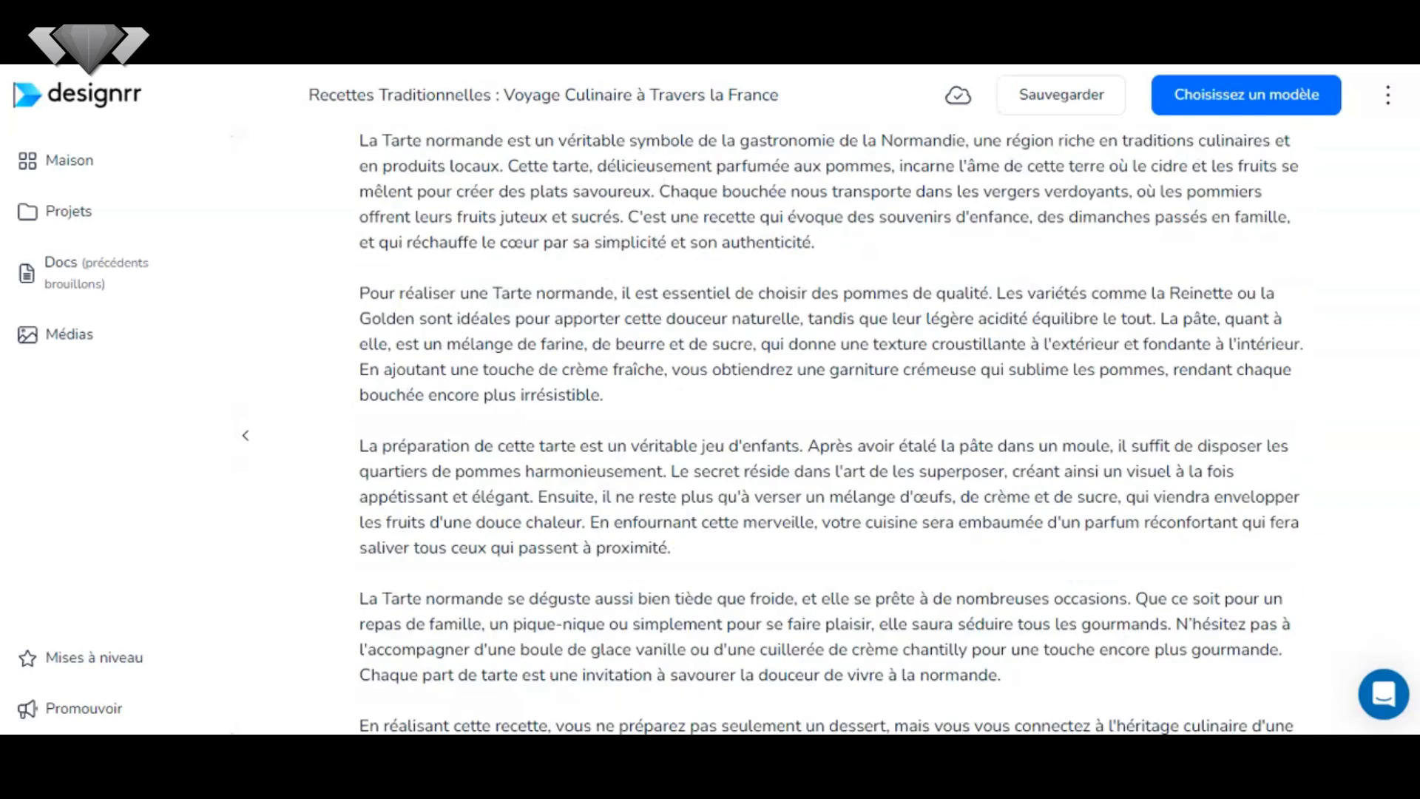
scroll(832, 429, "up", 10)
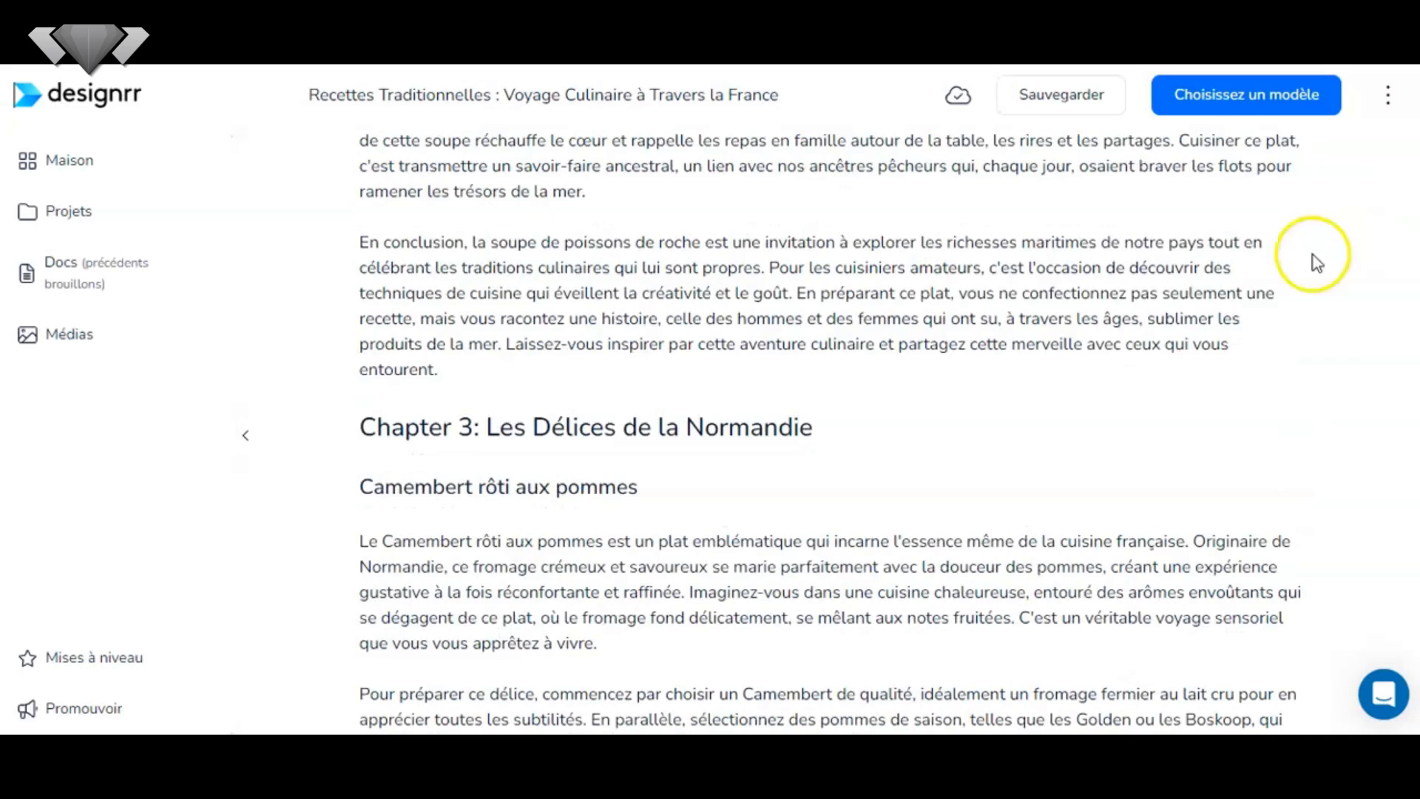
Proceed to choosing a template for the recipe ebook and look through the standard templates
left_click(1271, 105)
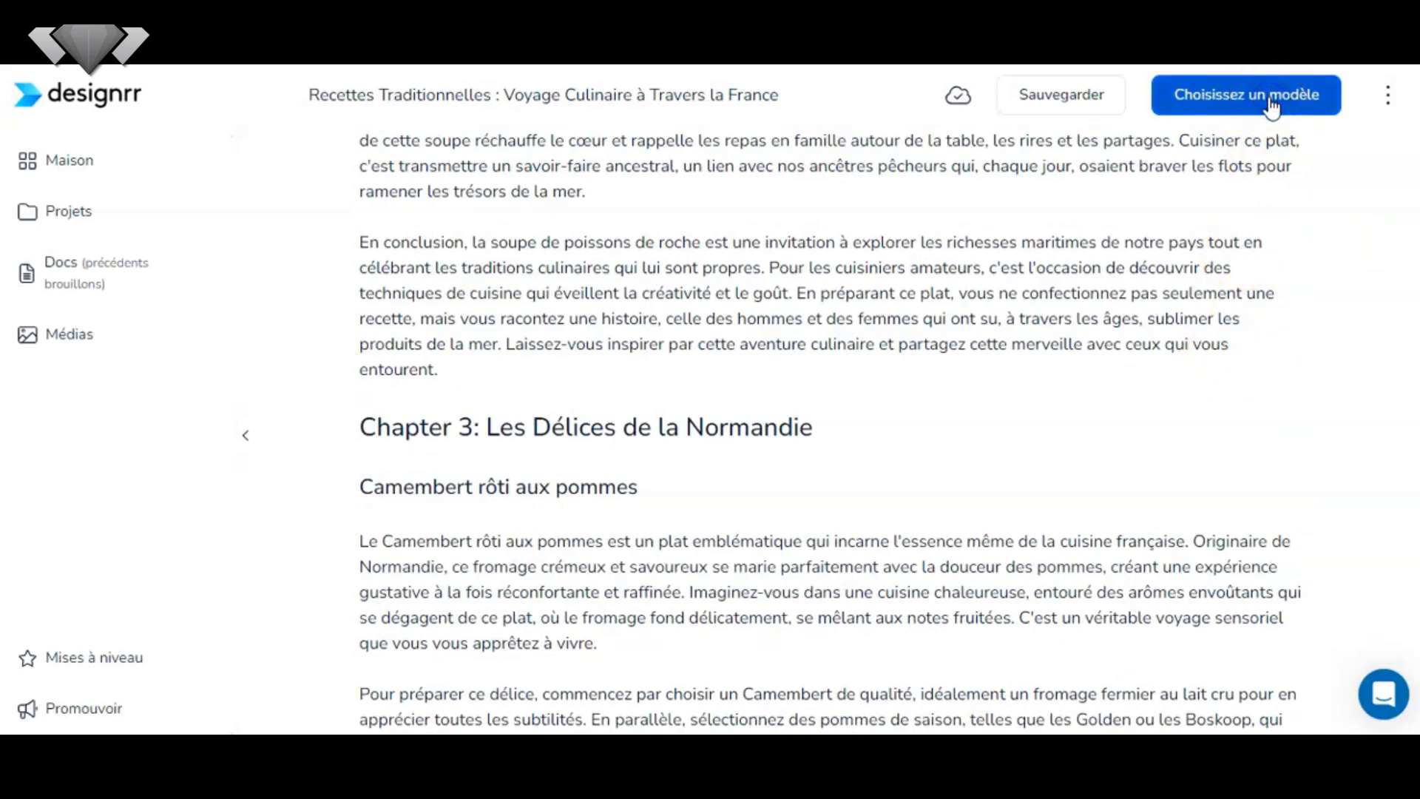
scroll(834, 407, "down", 6)
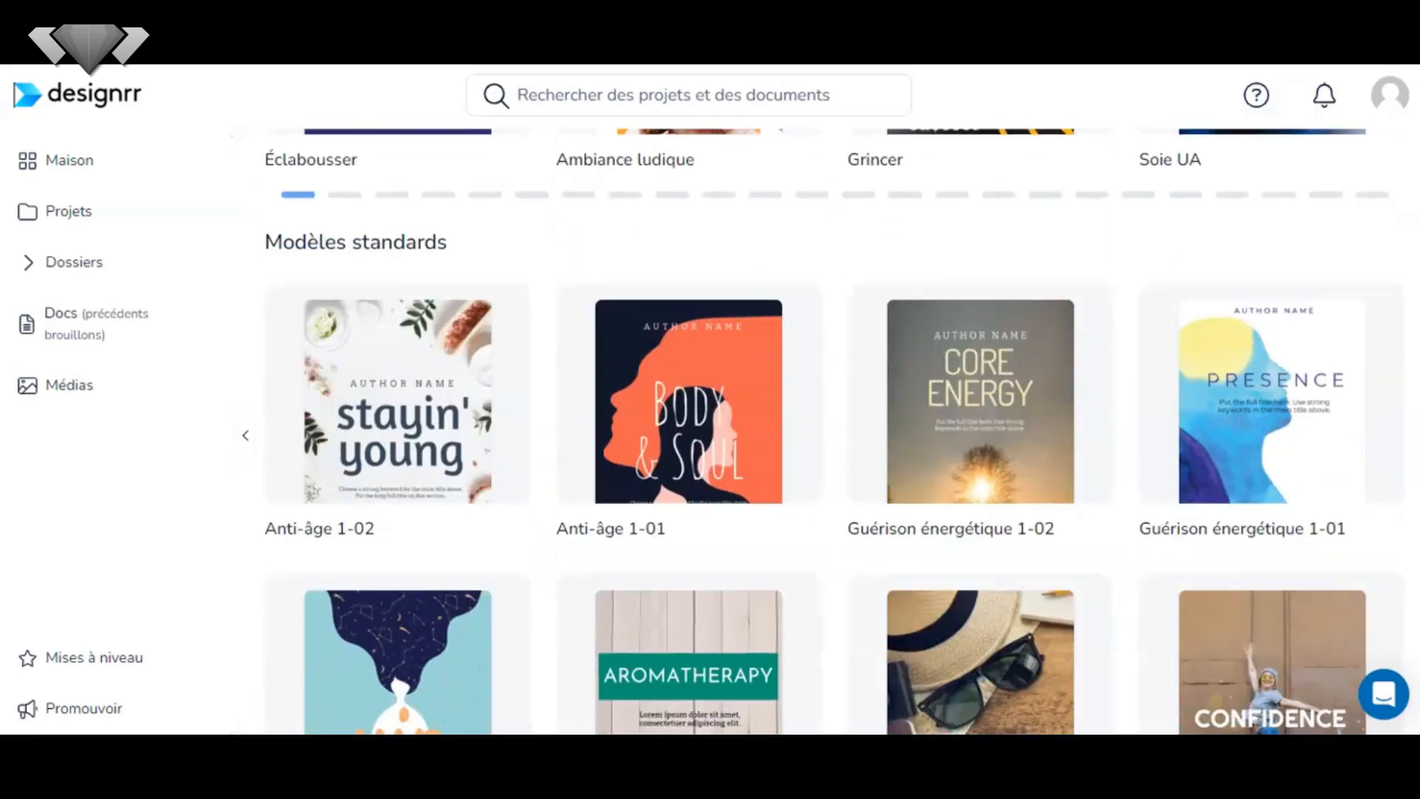
scroll(833, 431, "down", 1)
scroll(834, 430, "down", 3)
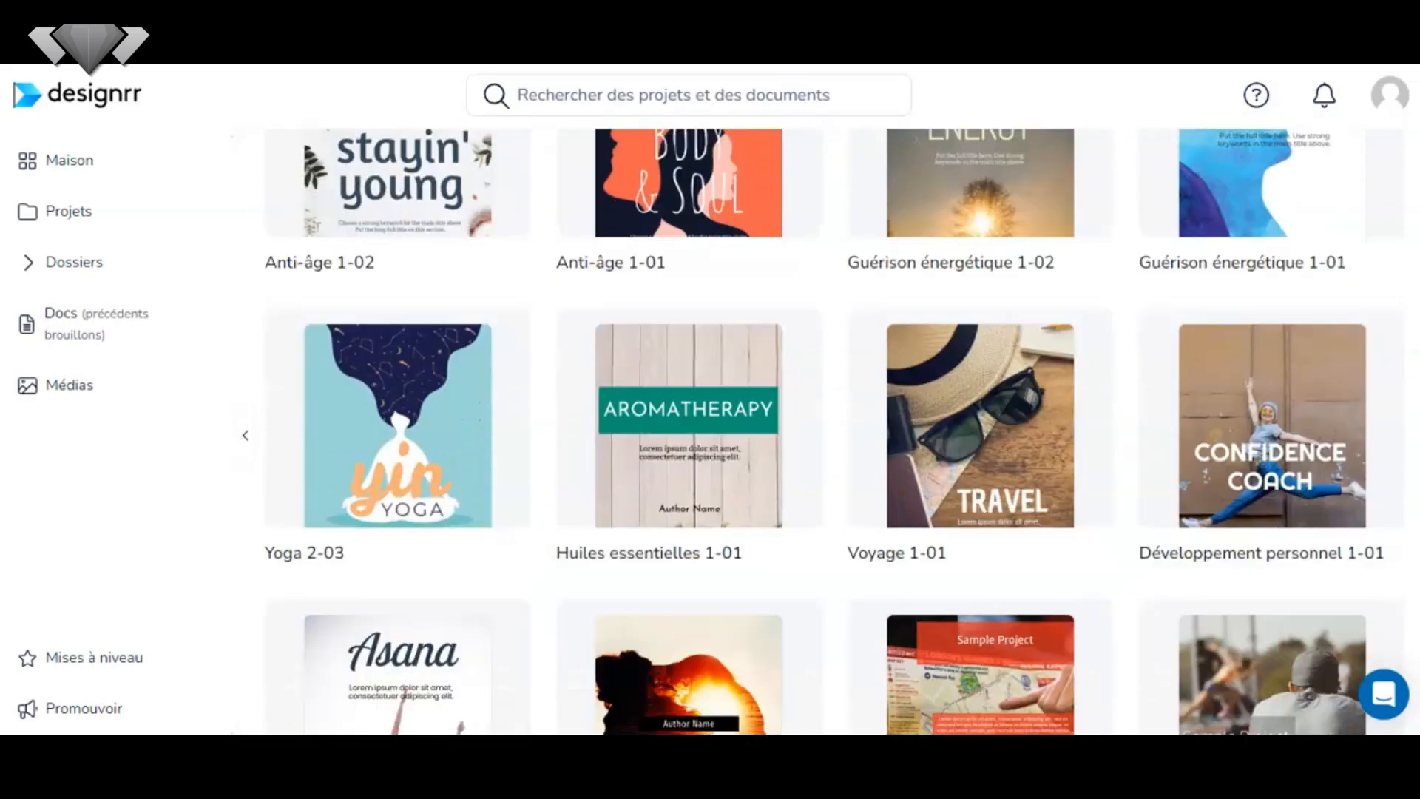
scroll(833, 430, "down", 7)
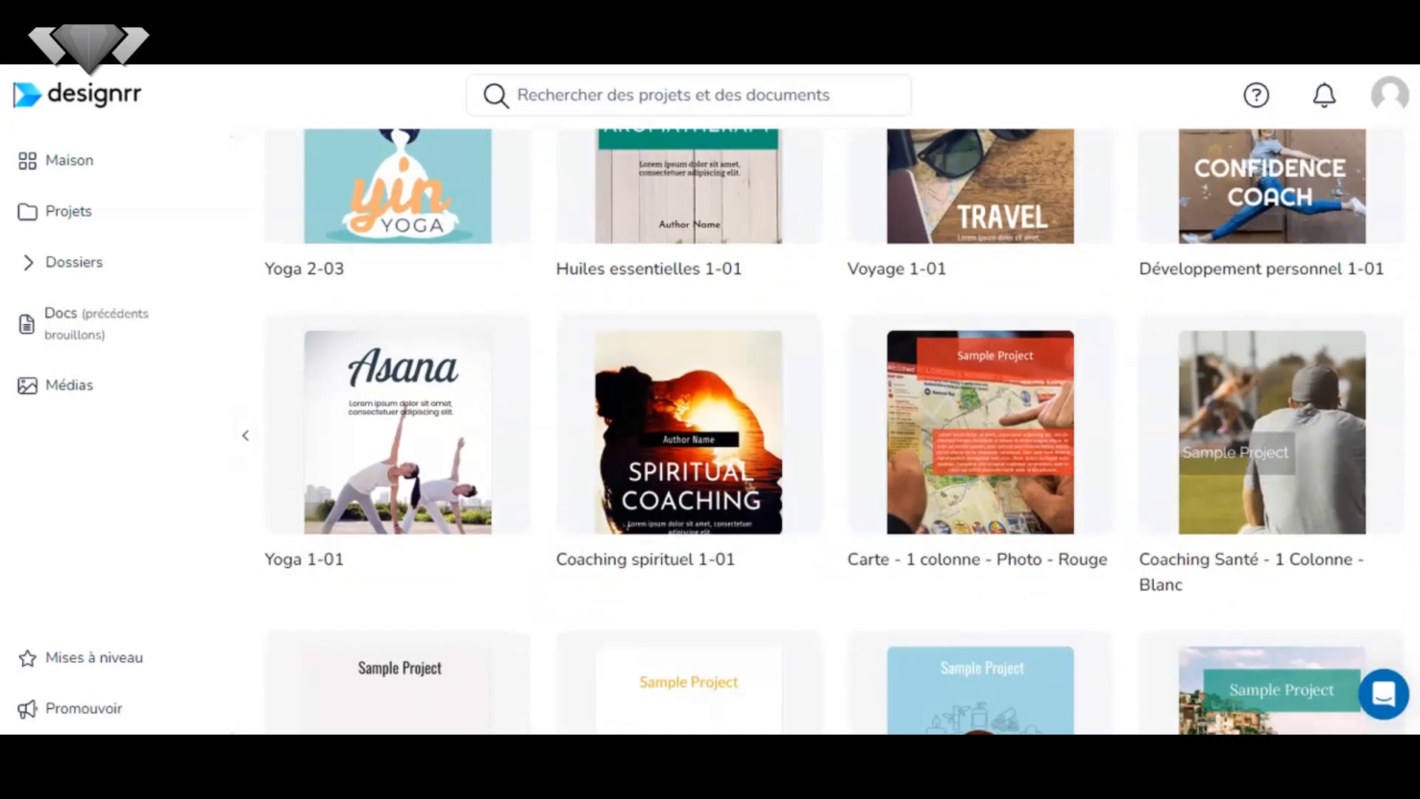
scroll(834, 430, "down", 9)
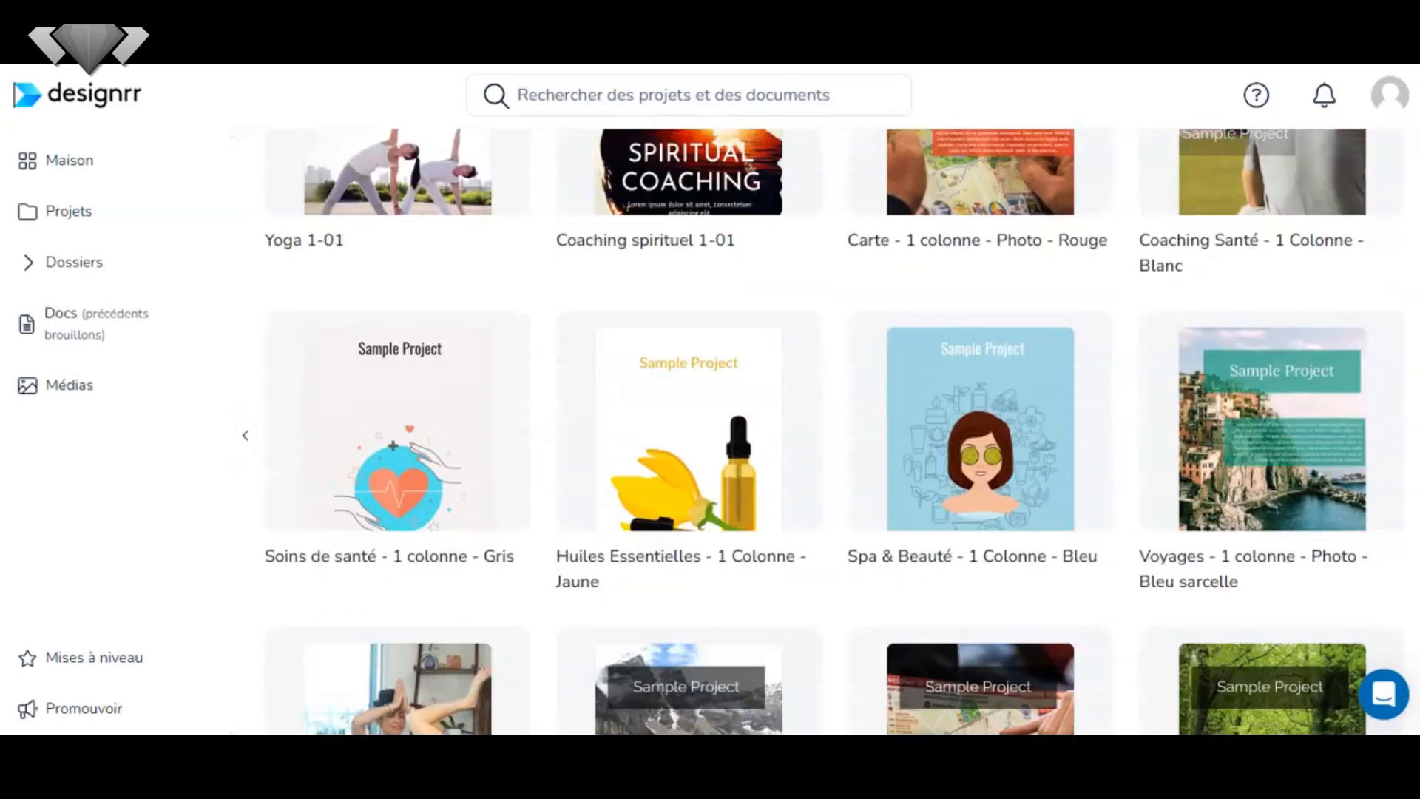
scroll(833, 430, "down", 4)
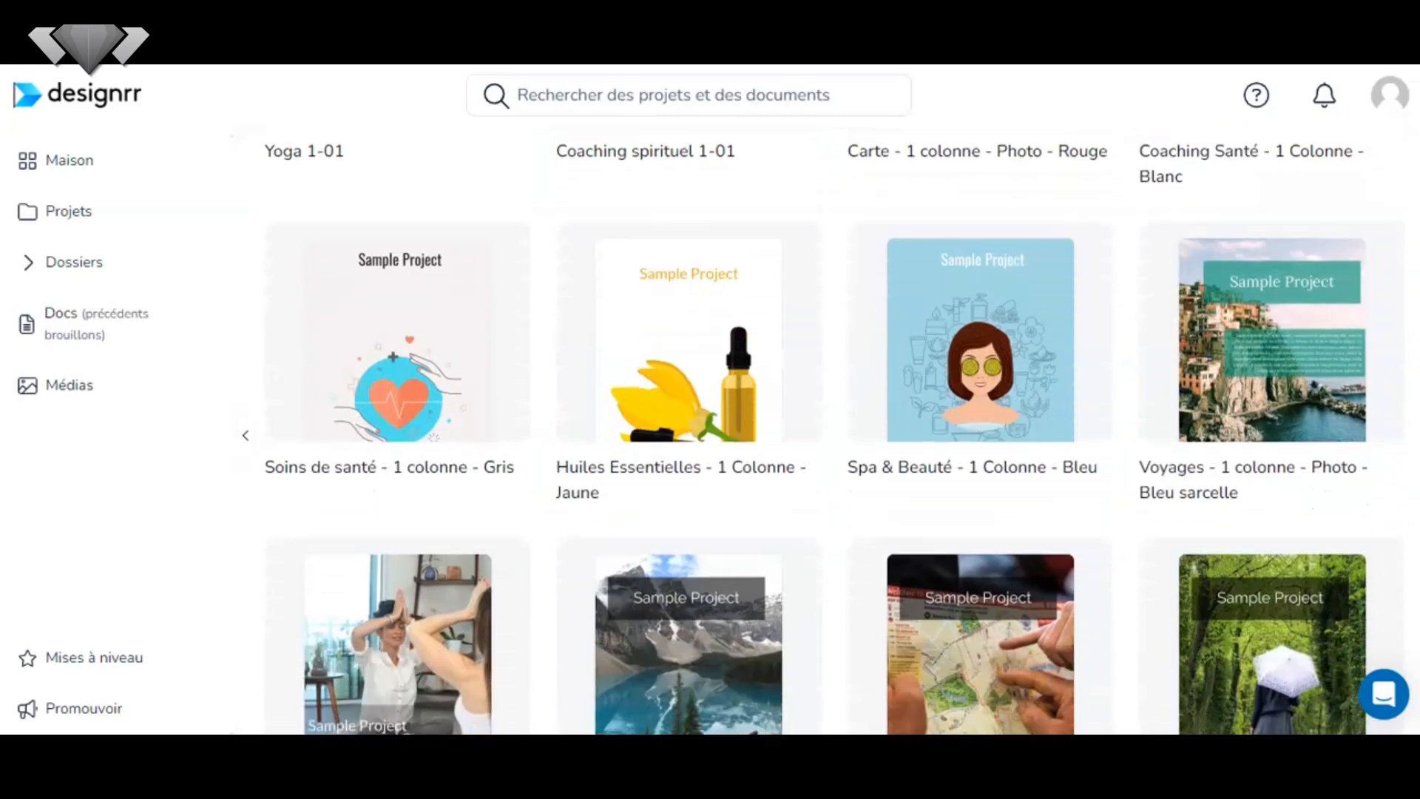
scroll(834, 431, "down", 8)
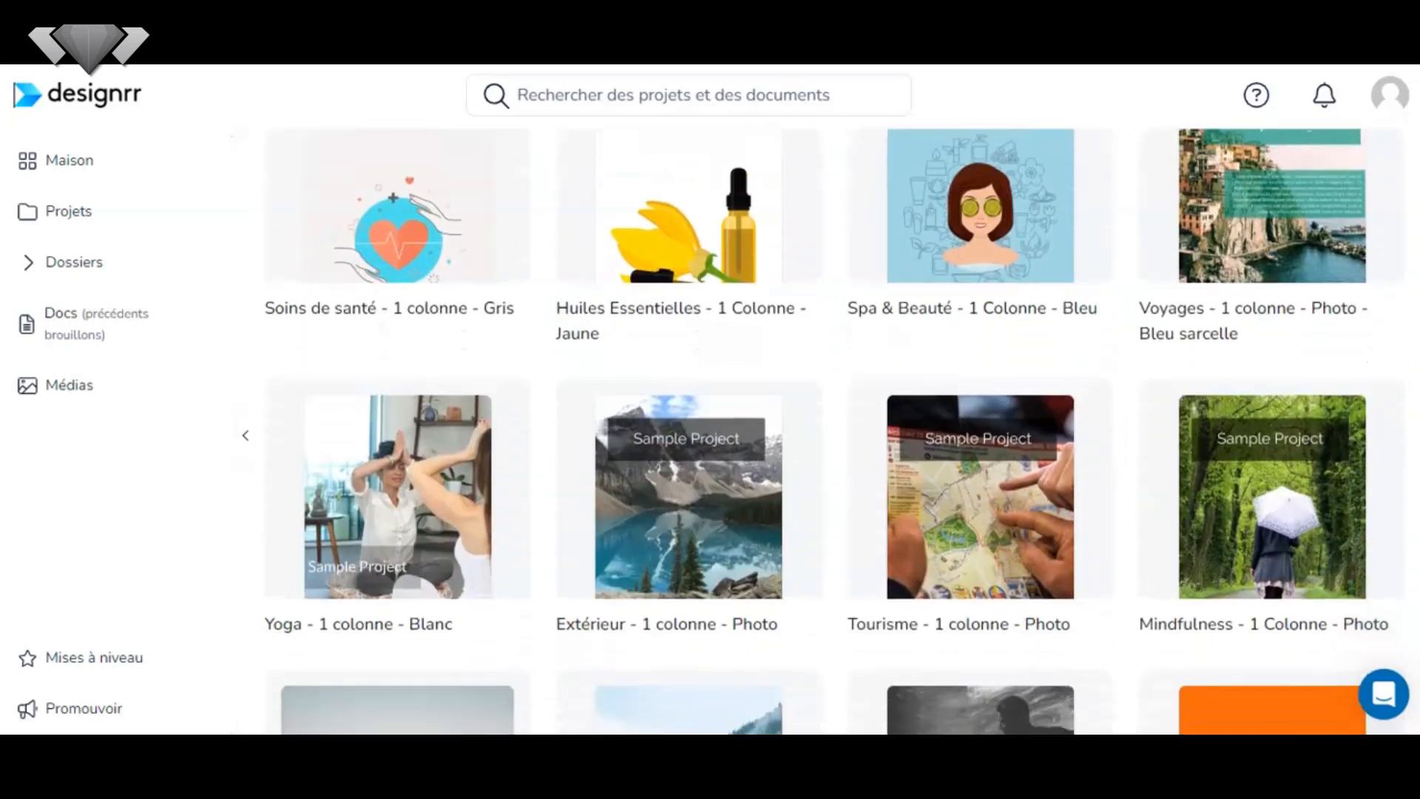
scroll(833, 430, "down", 6)
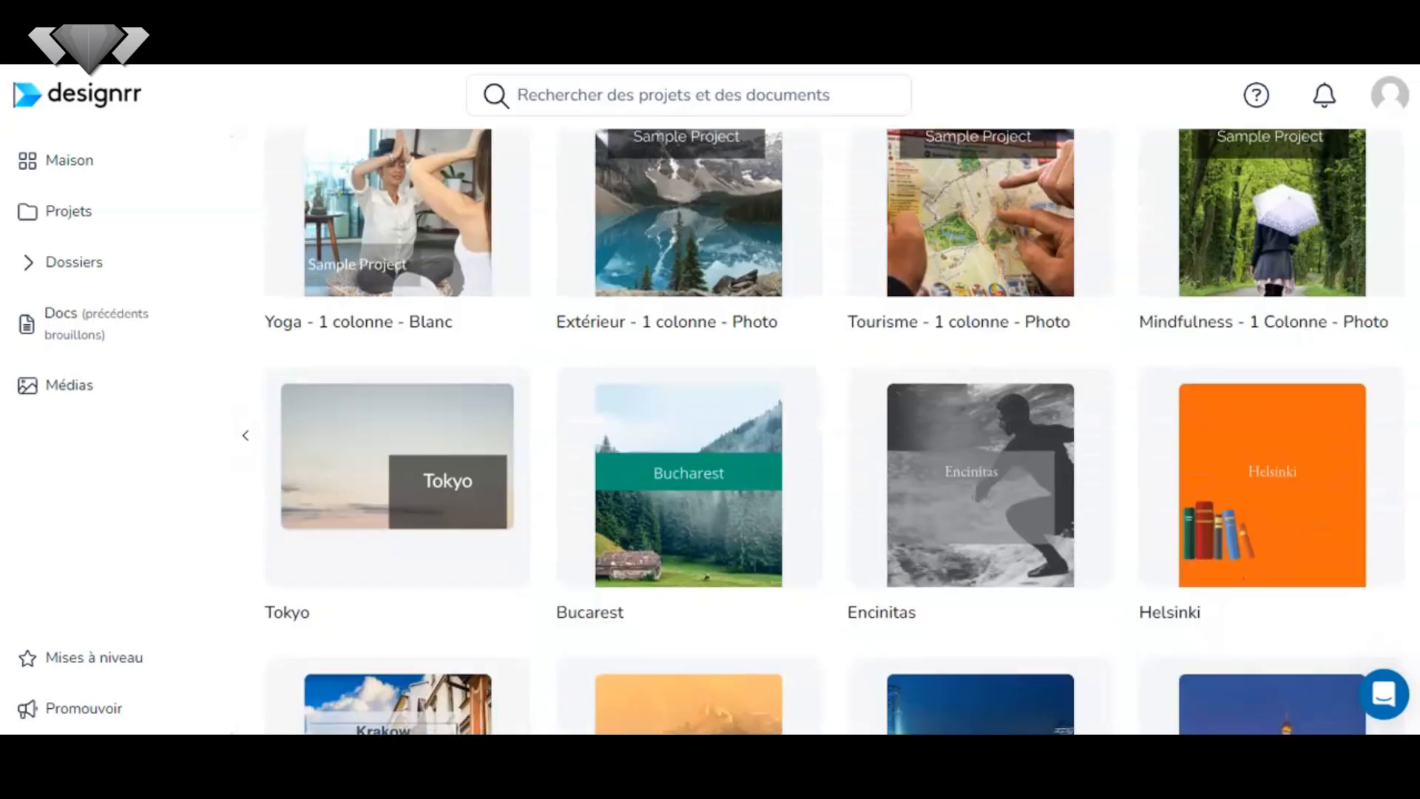
scroll(833, 430, "down", 8)
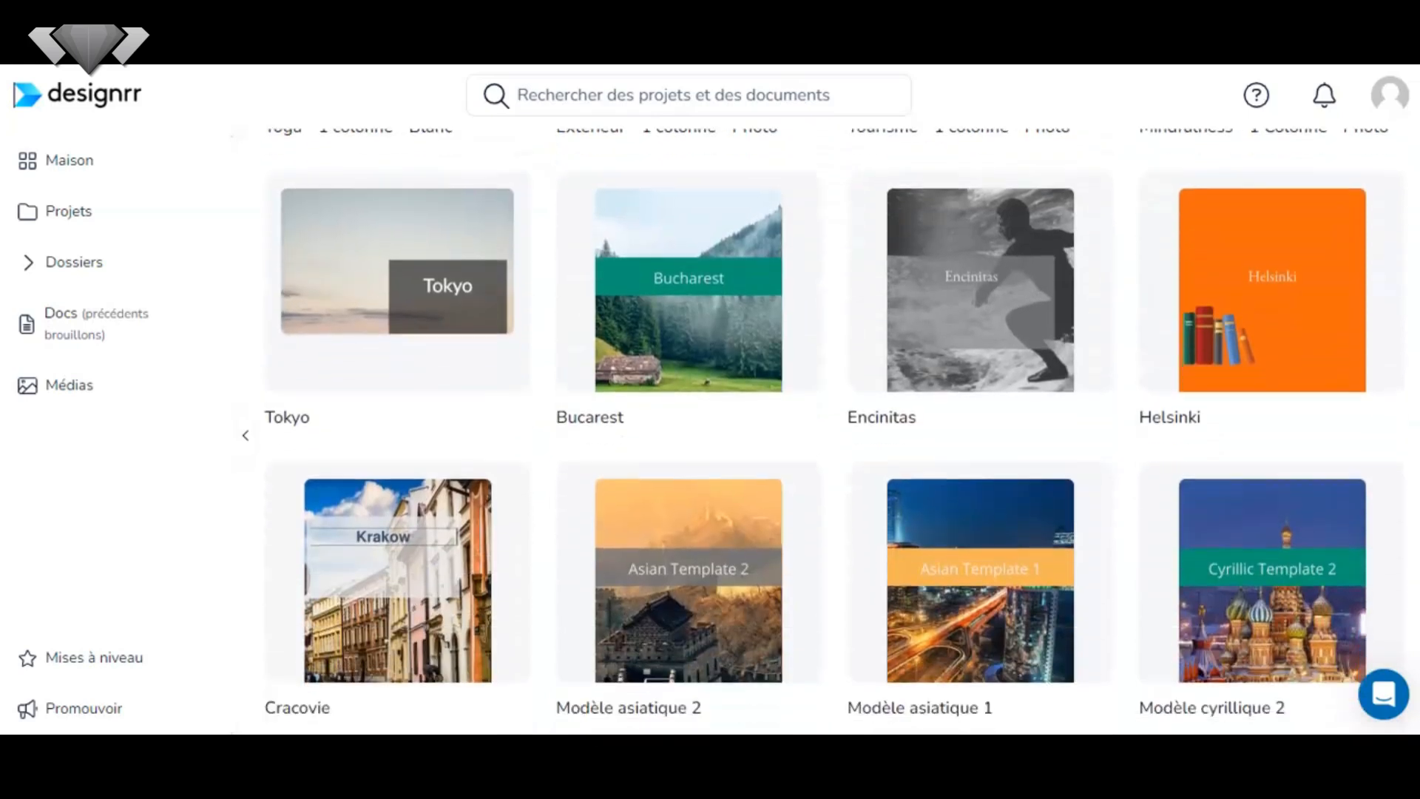
scroll(833, 430, "down", 6)
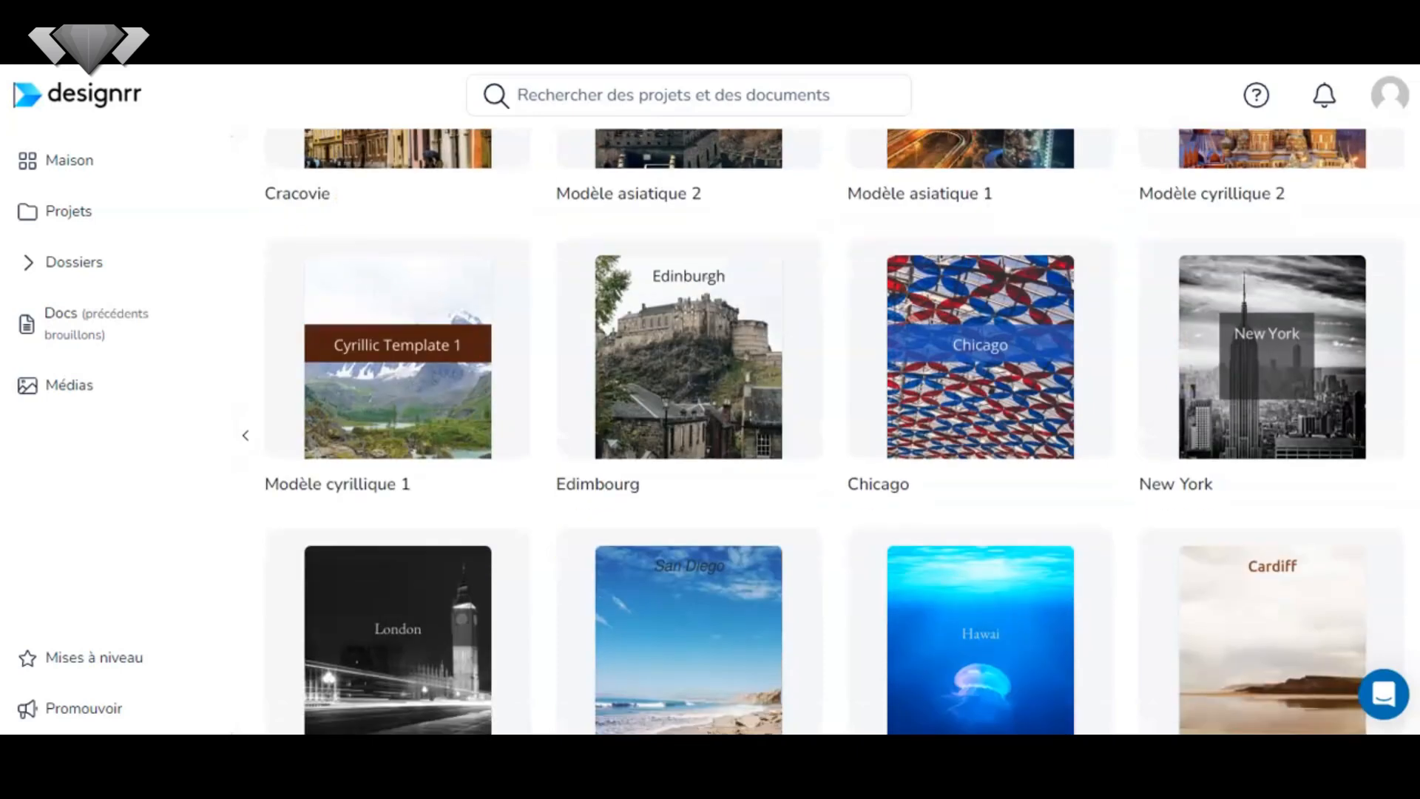
scroll(833, 430, "up", 19)
scroll(519, 304, "up", 20)
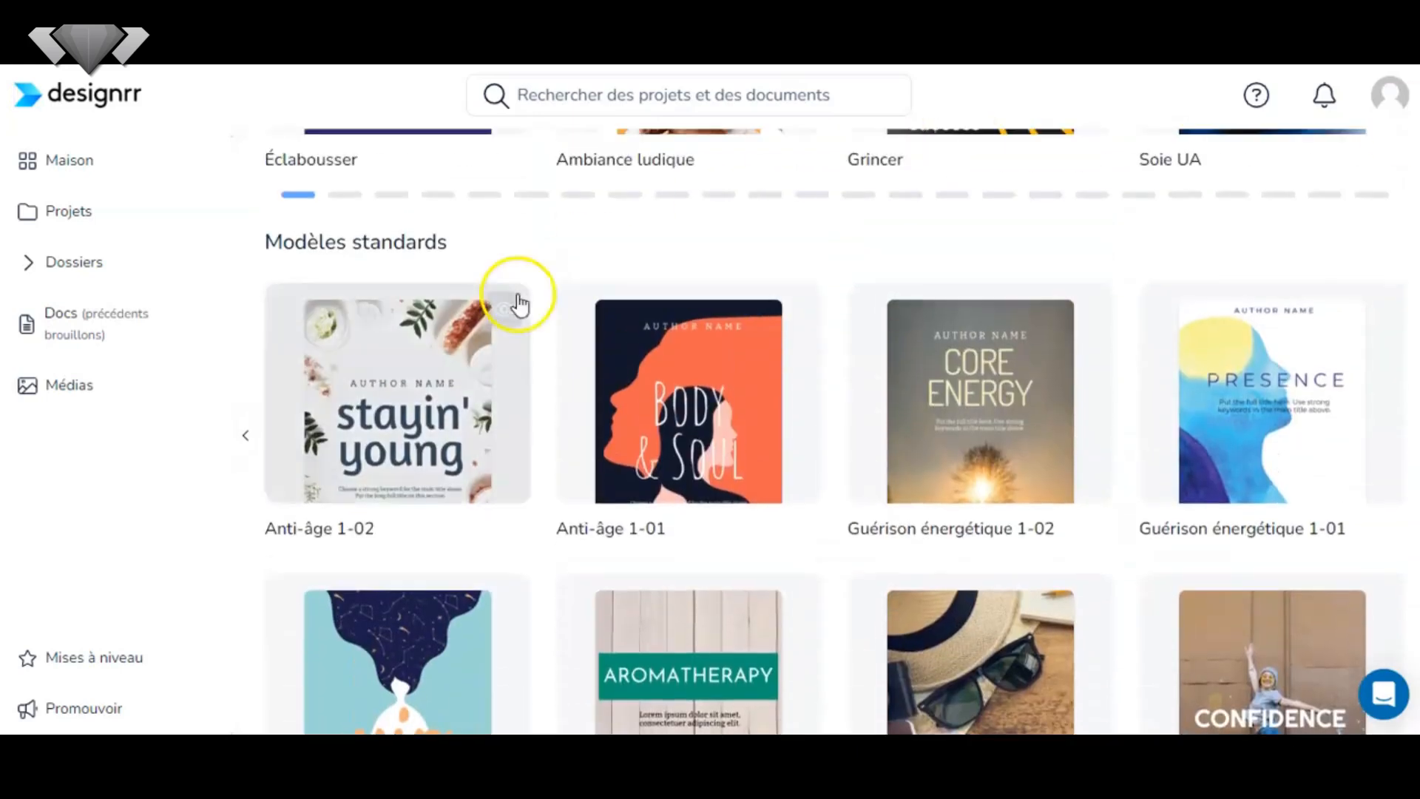
Preview the sample pages of the Anti-âge 1-02 template and apply that template to the ebook
left_click(404, 408)
left_click_drag(1337, 282, 1333, 209)
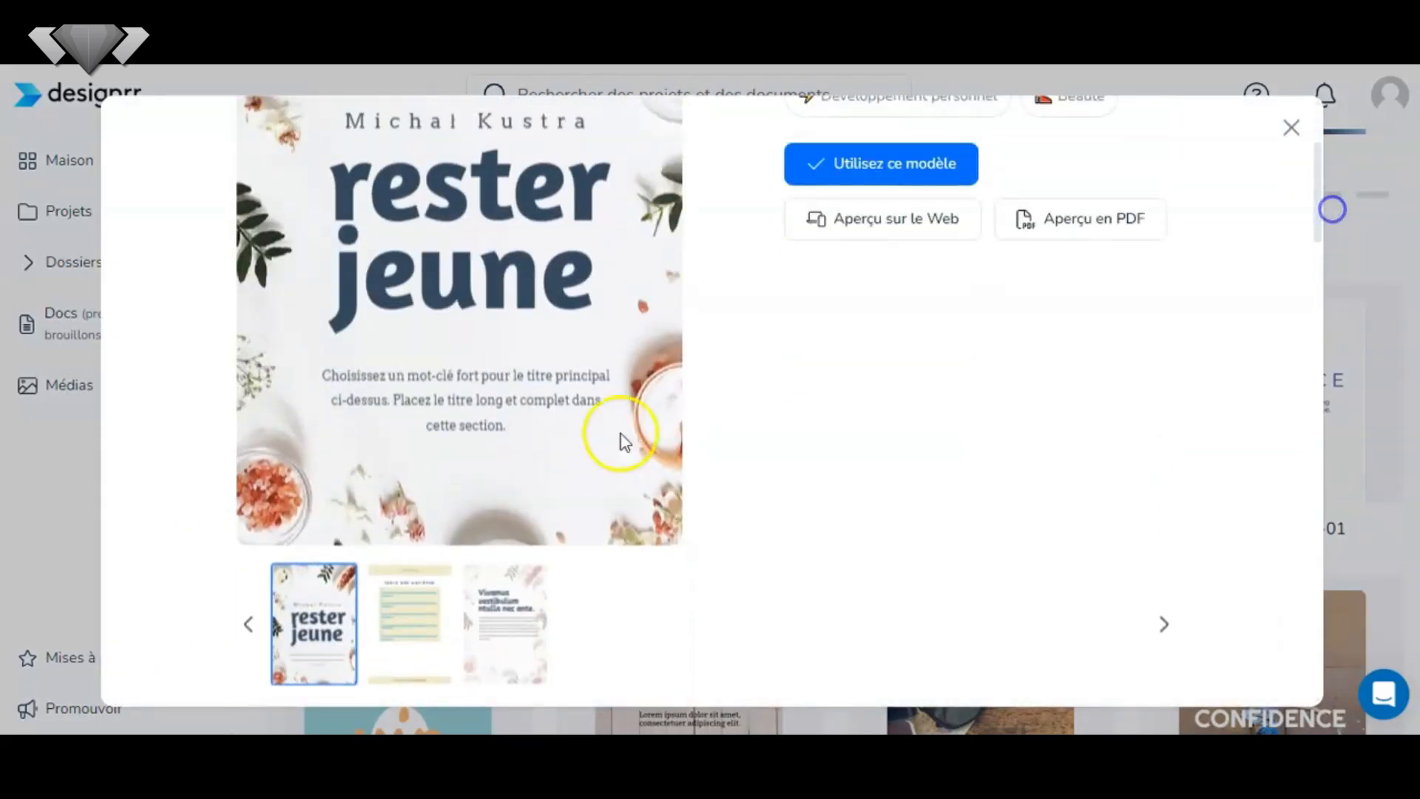
left_click(412, 605)
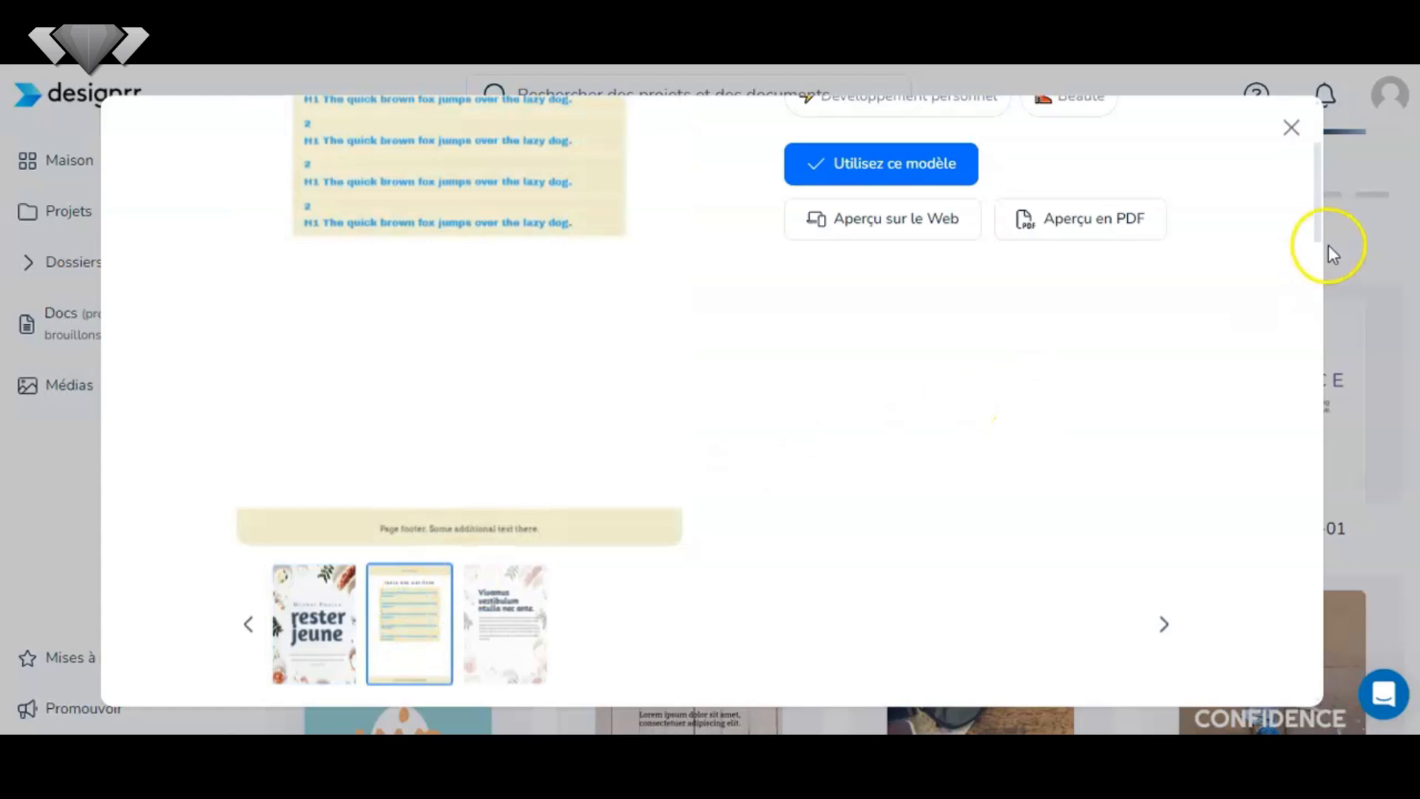
left_click_drag(1319, 225, 1309, 155)
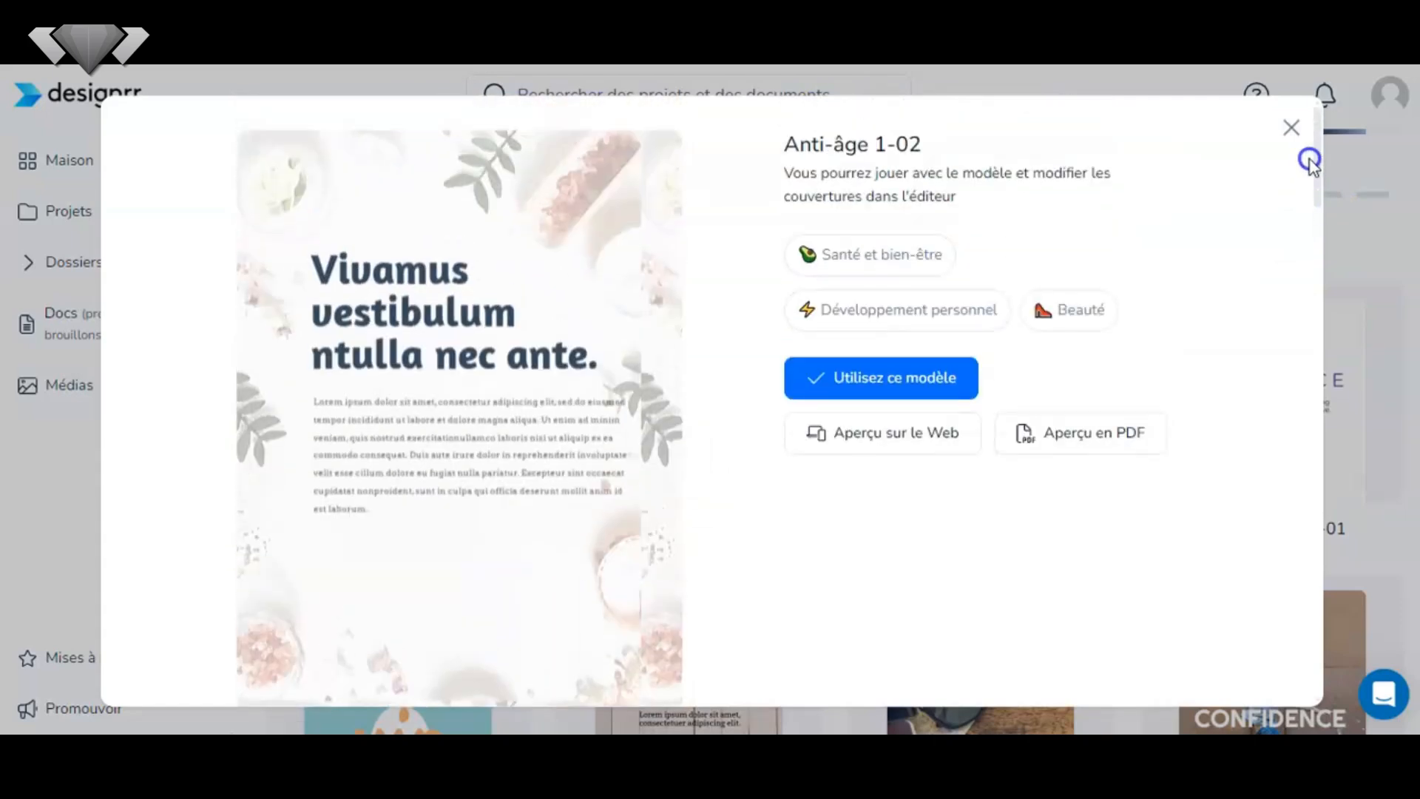
left_click(893, 386)
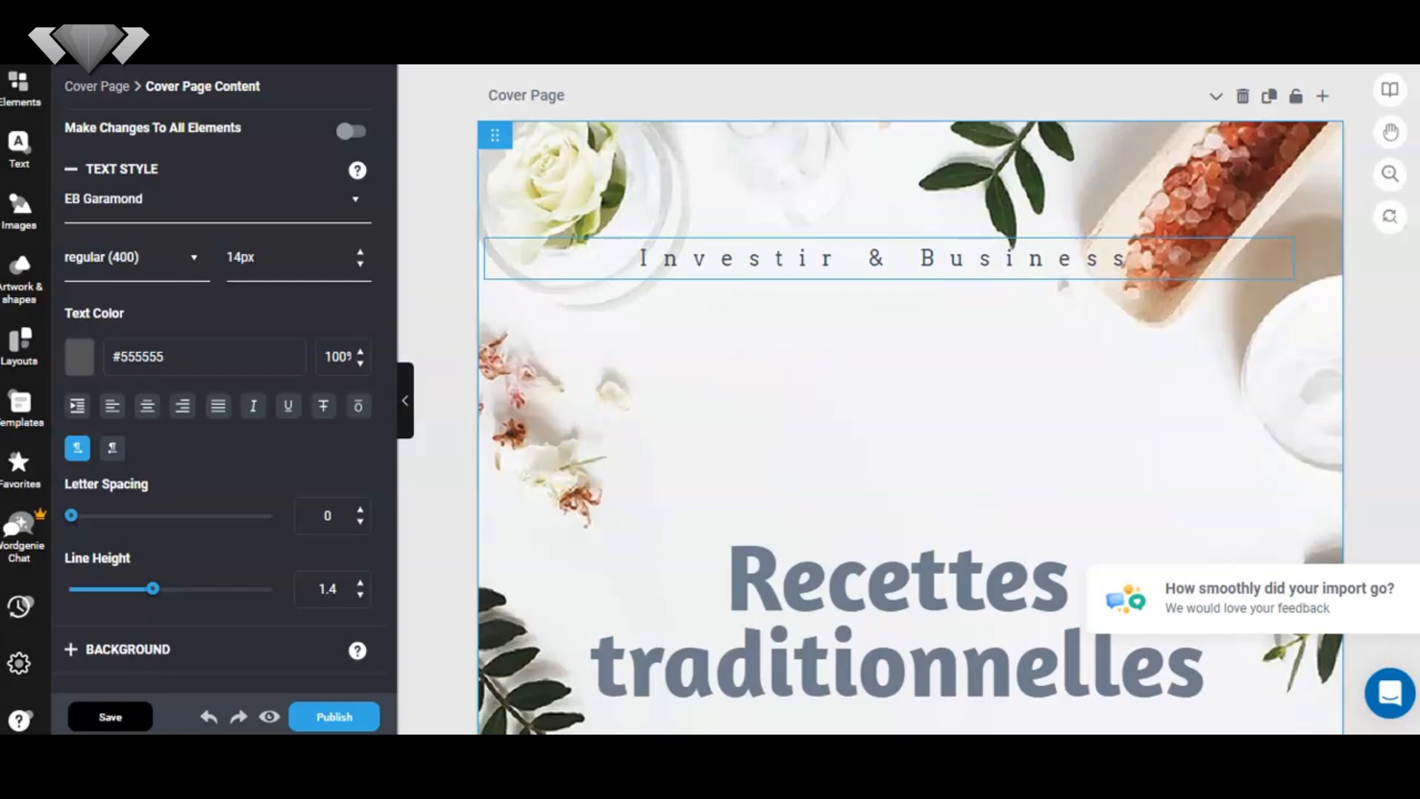
Examine the formatted ebook from the cover page through the first chapters, including page headers, footers and body text
scroll(910, 400, "down", 10)
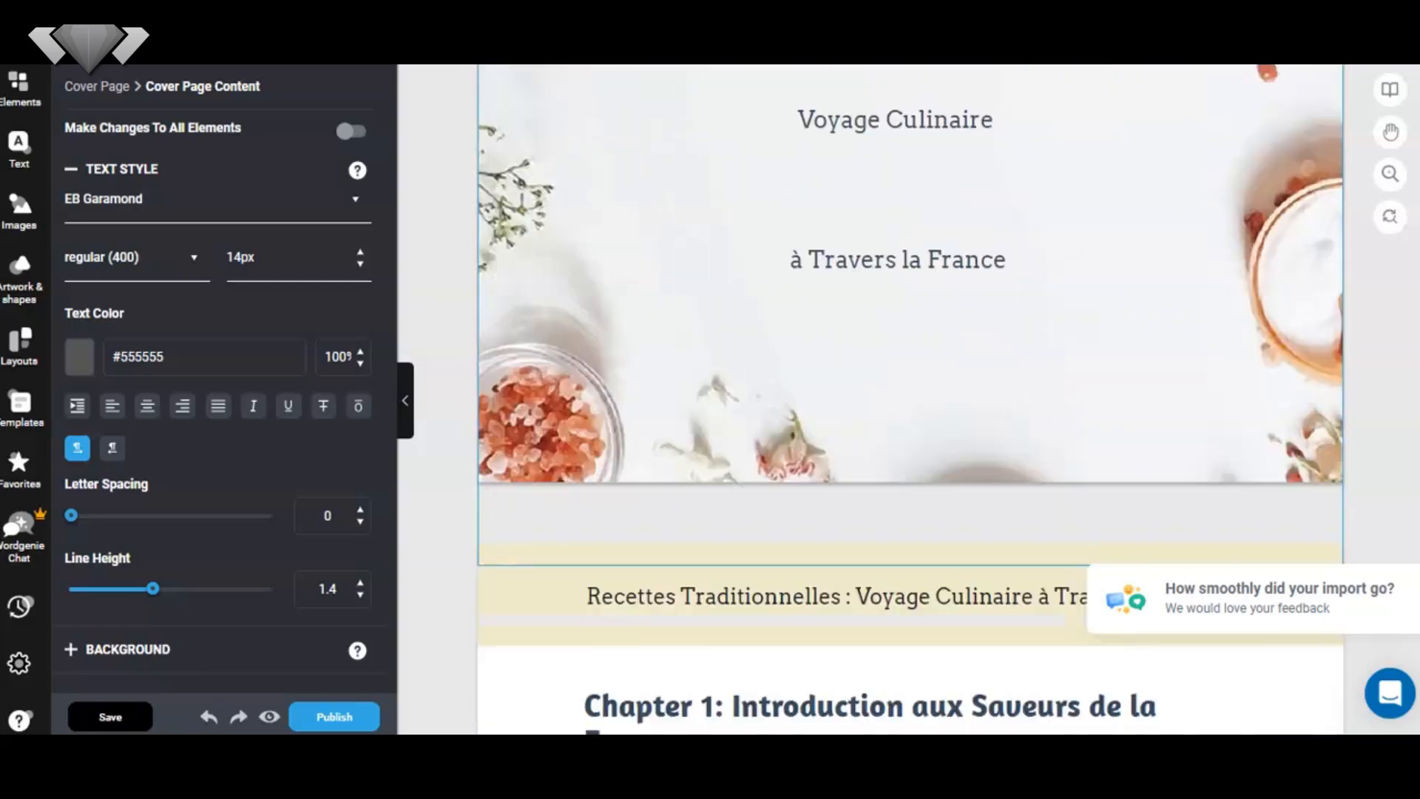
scroll(909, 399, "down", 6)
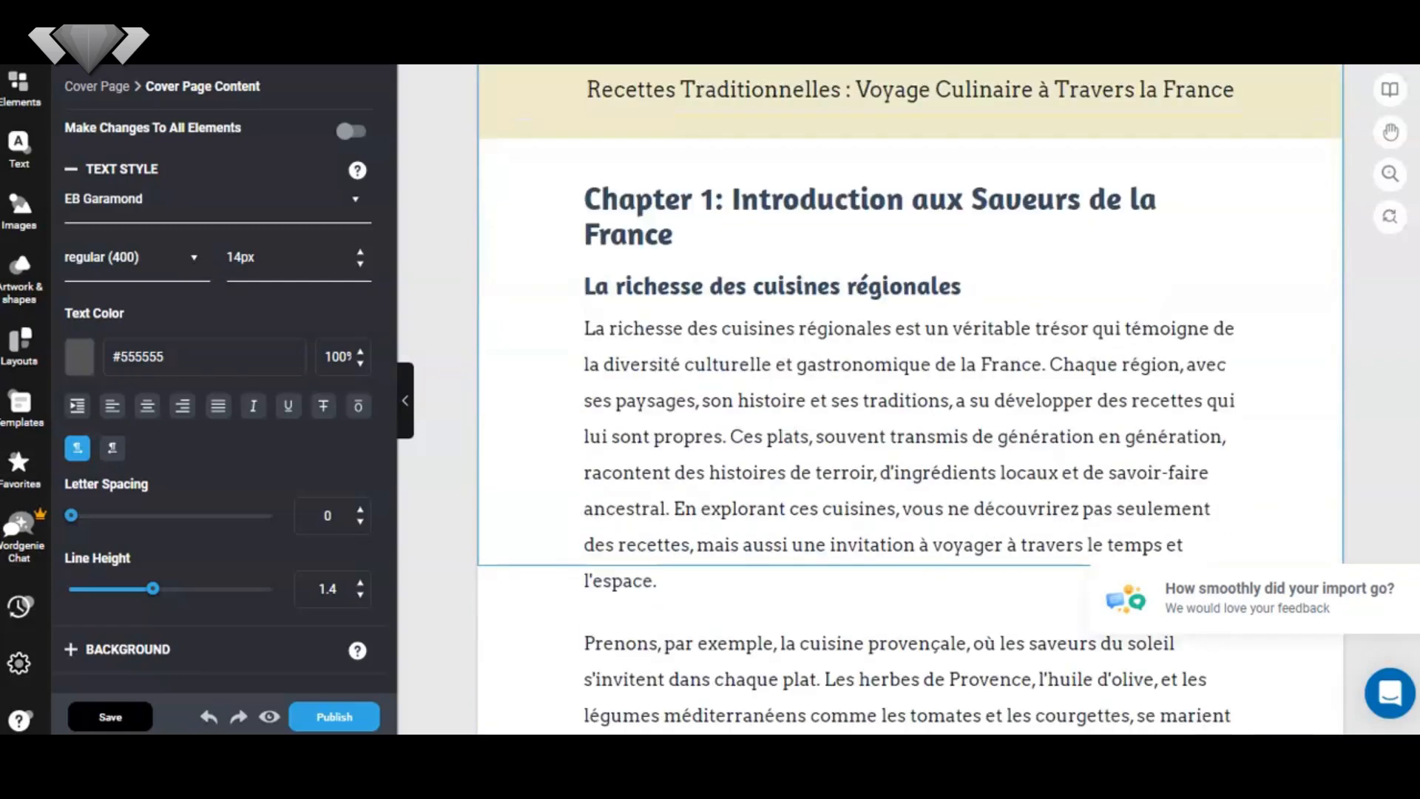
scroll(910, 400, "down", 20)
scroll(910, 399, "down", 15)
scroll(910, 400, "up", 5)
scroll(909, 400, "up", 15)
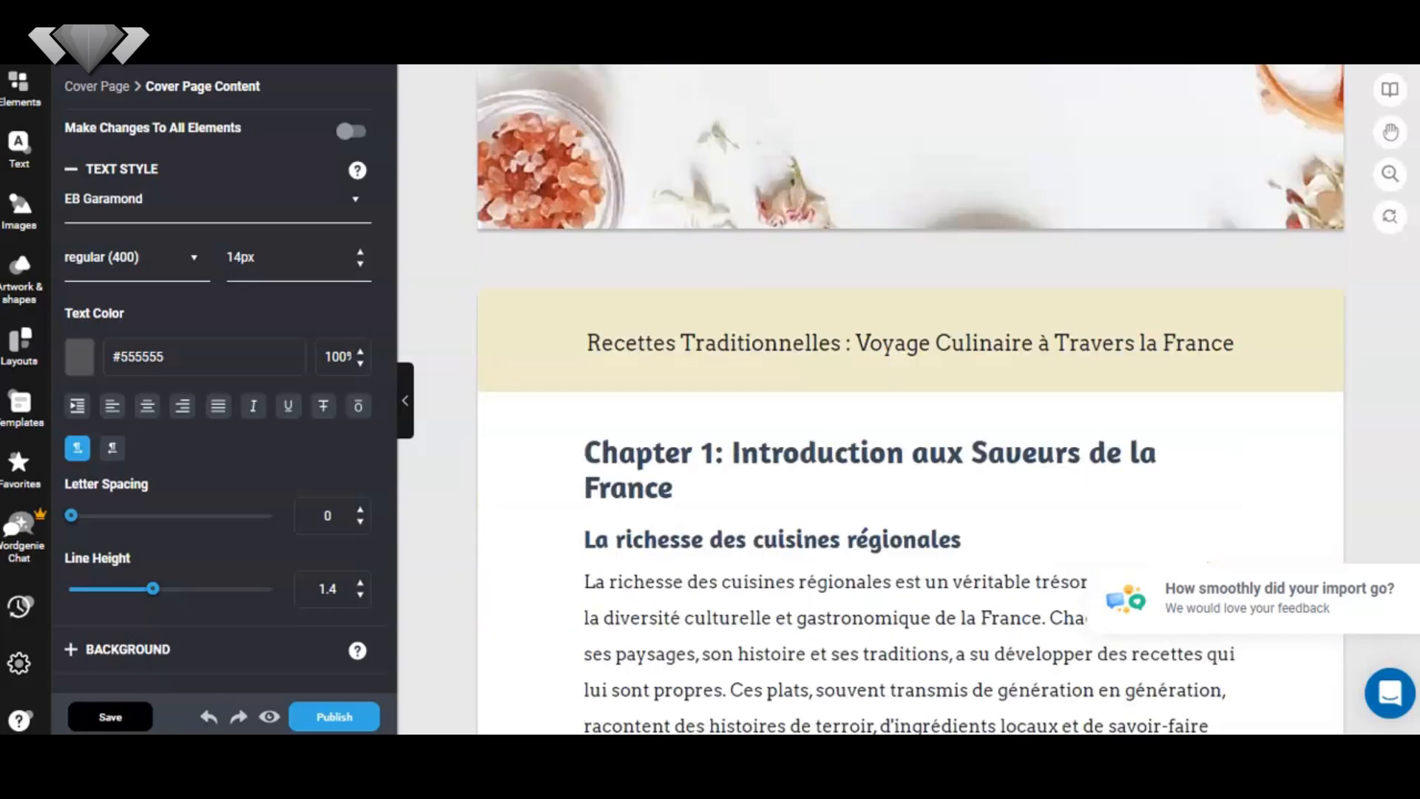
scroll(909, 400, "up", 5)
scroll(910, 399, "down", 8)
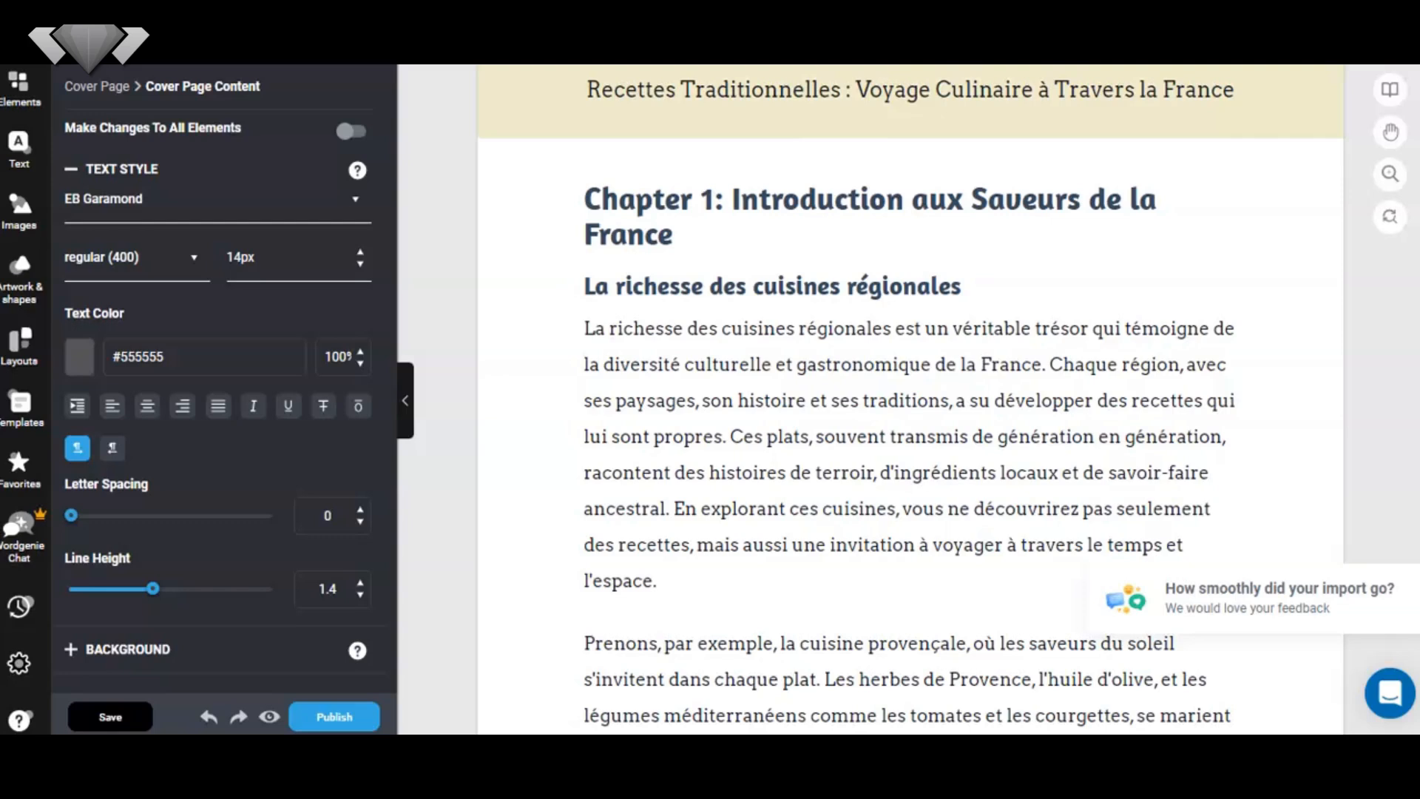
scroll(910, 400, "down", 8)
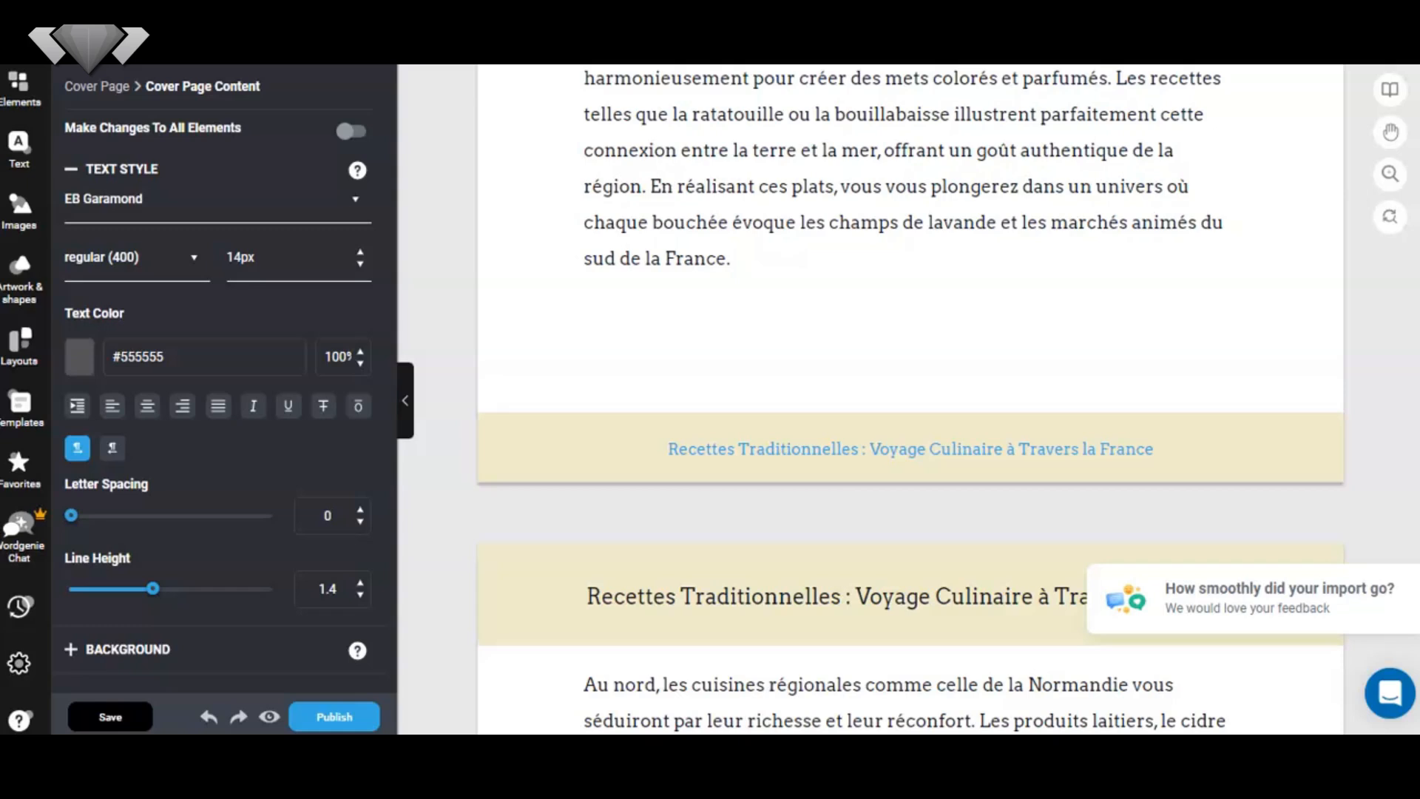
scroll(909, 400, "down", 15)
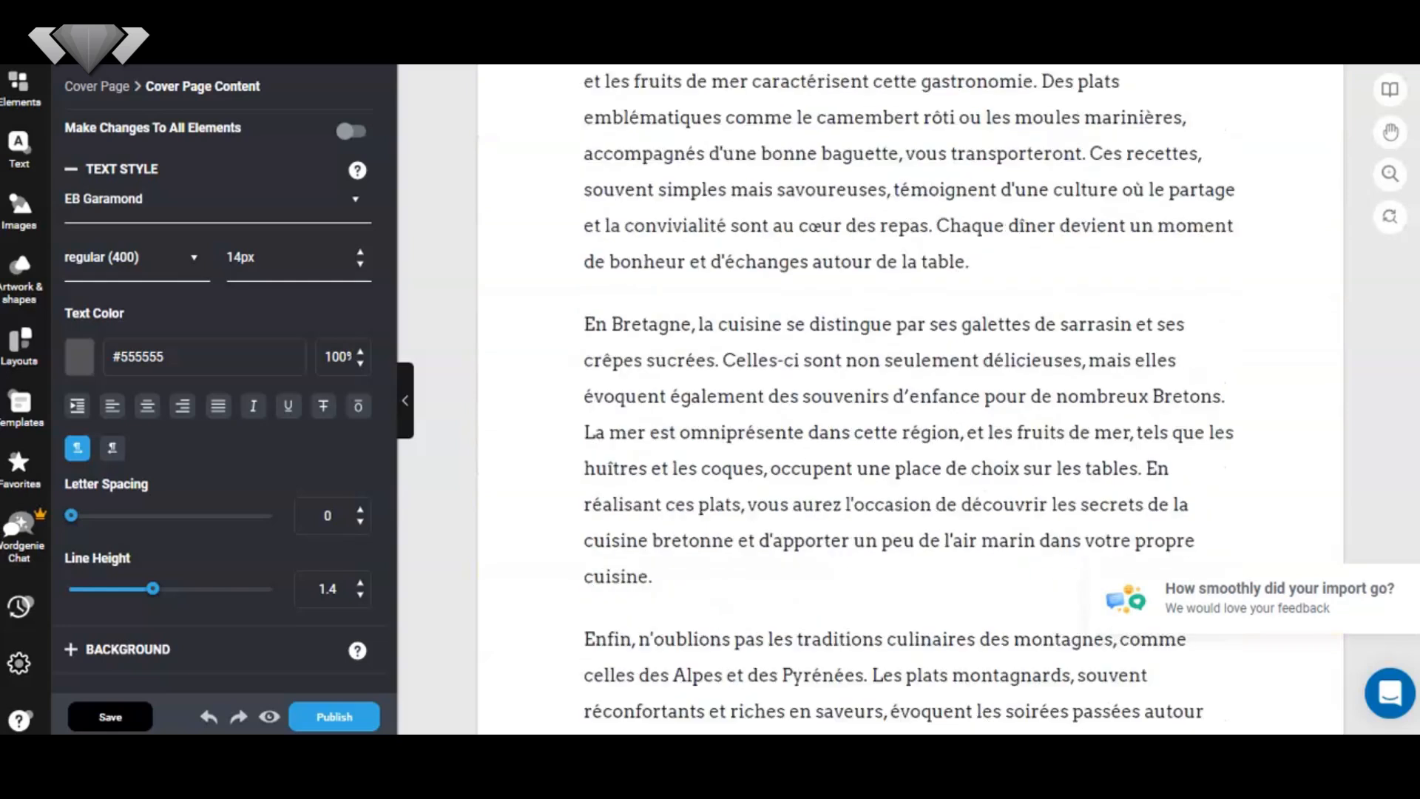
scroll(909, 399, "down", 12)
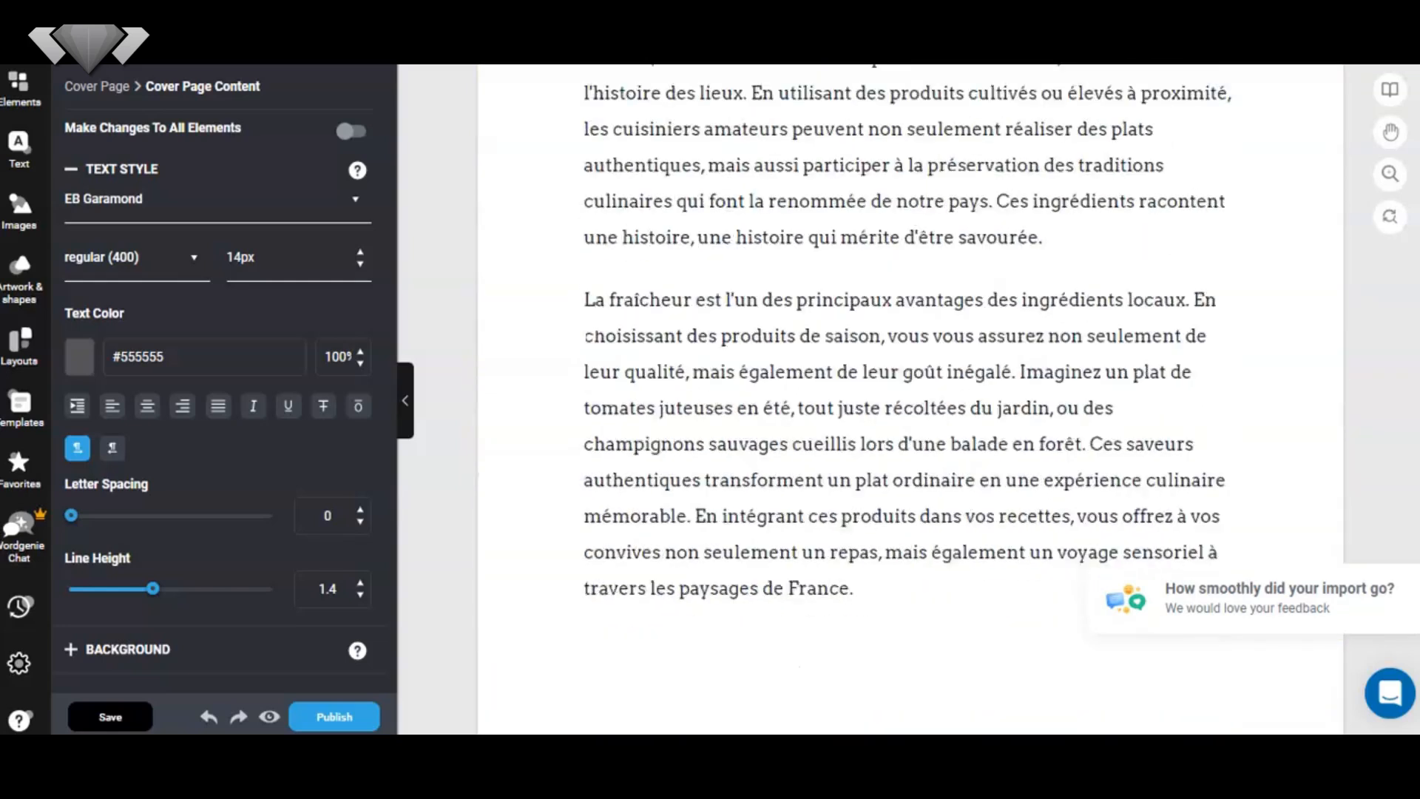
scroll(910, 399, "down", 12)
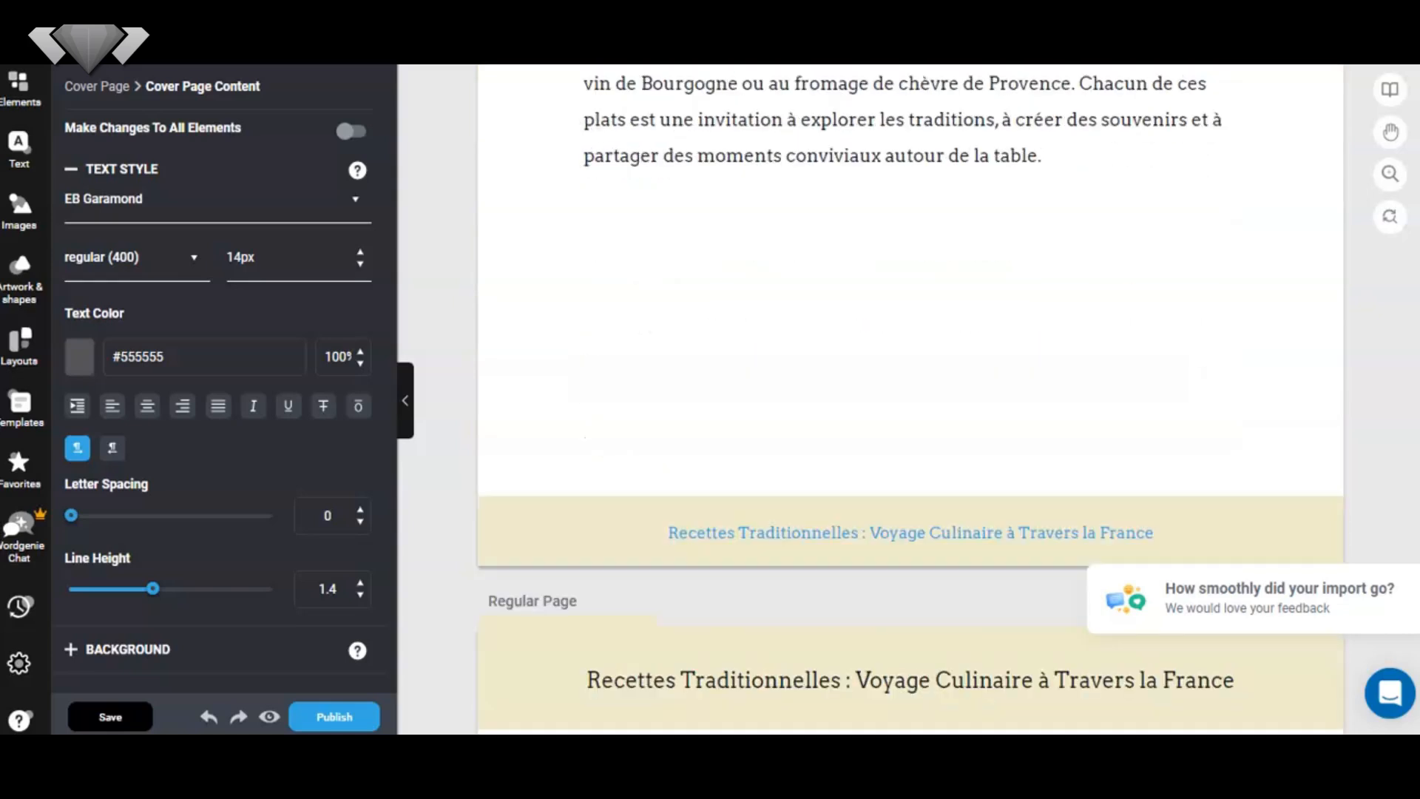
scroll(909, 400, "down", 12)
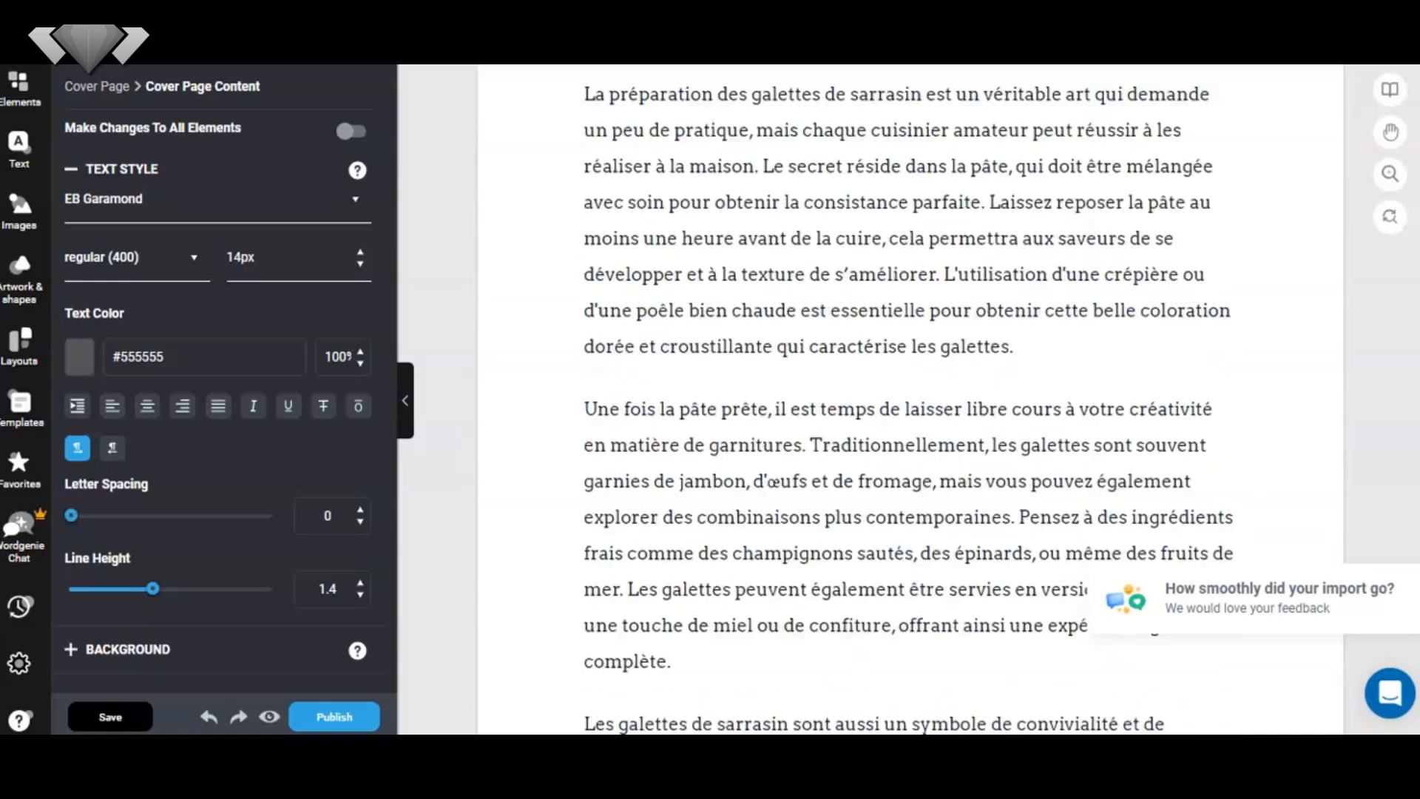
scroll(910, 399, "down", 3)
Insert an embedded video element below the paragraph about garnishes for the galettes
left_click(780, 204)
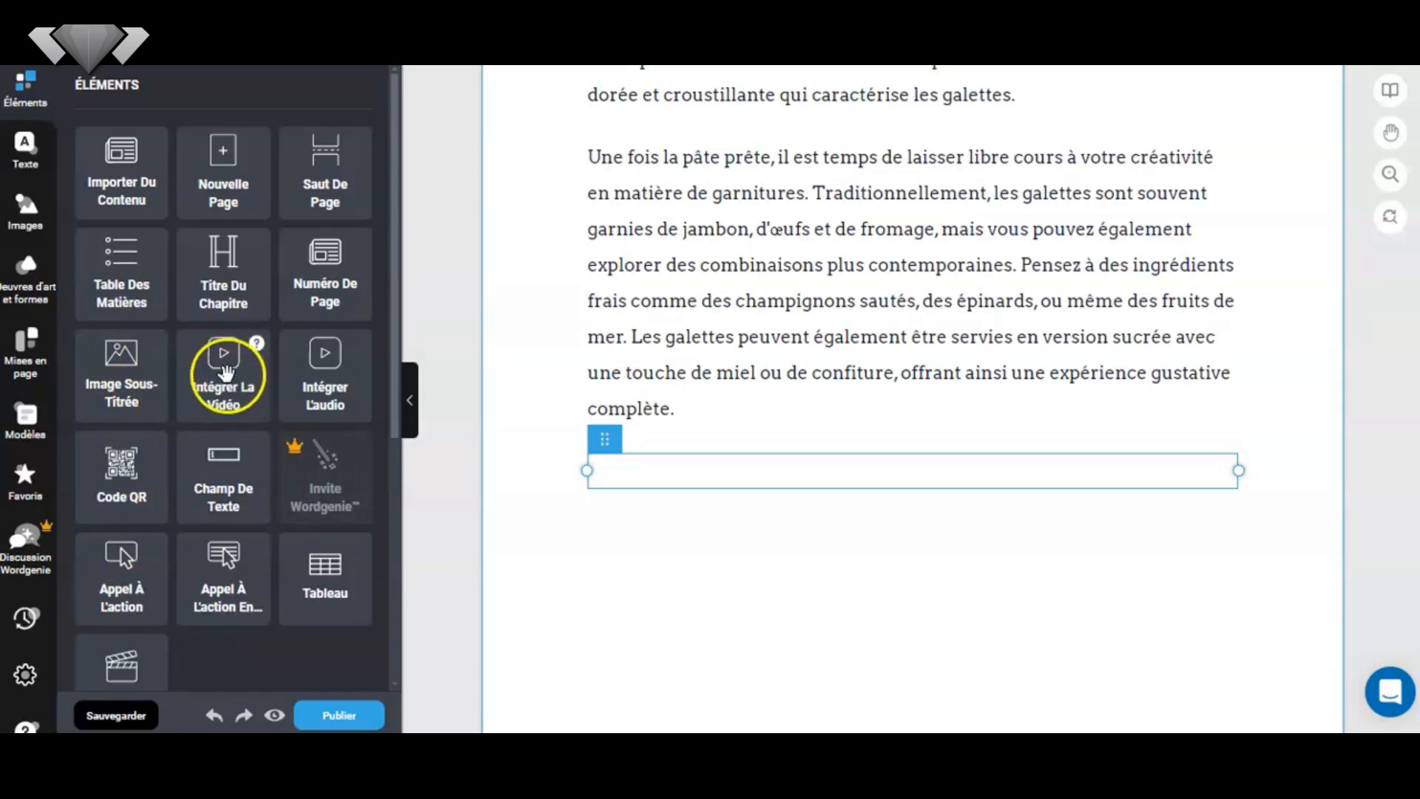
left_click_drag(295, 384, 763, 463)
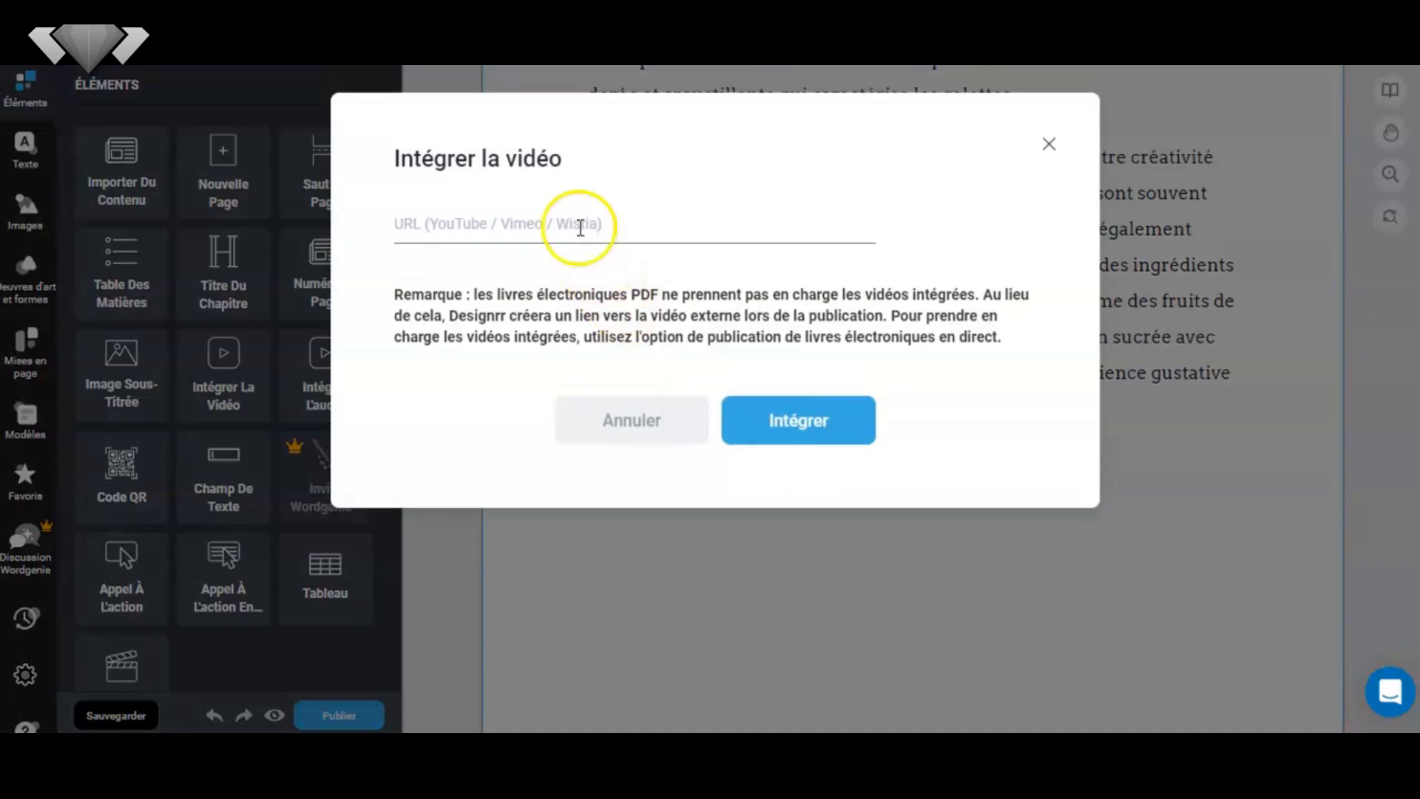
left_click(576, 222)
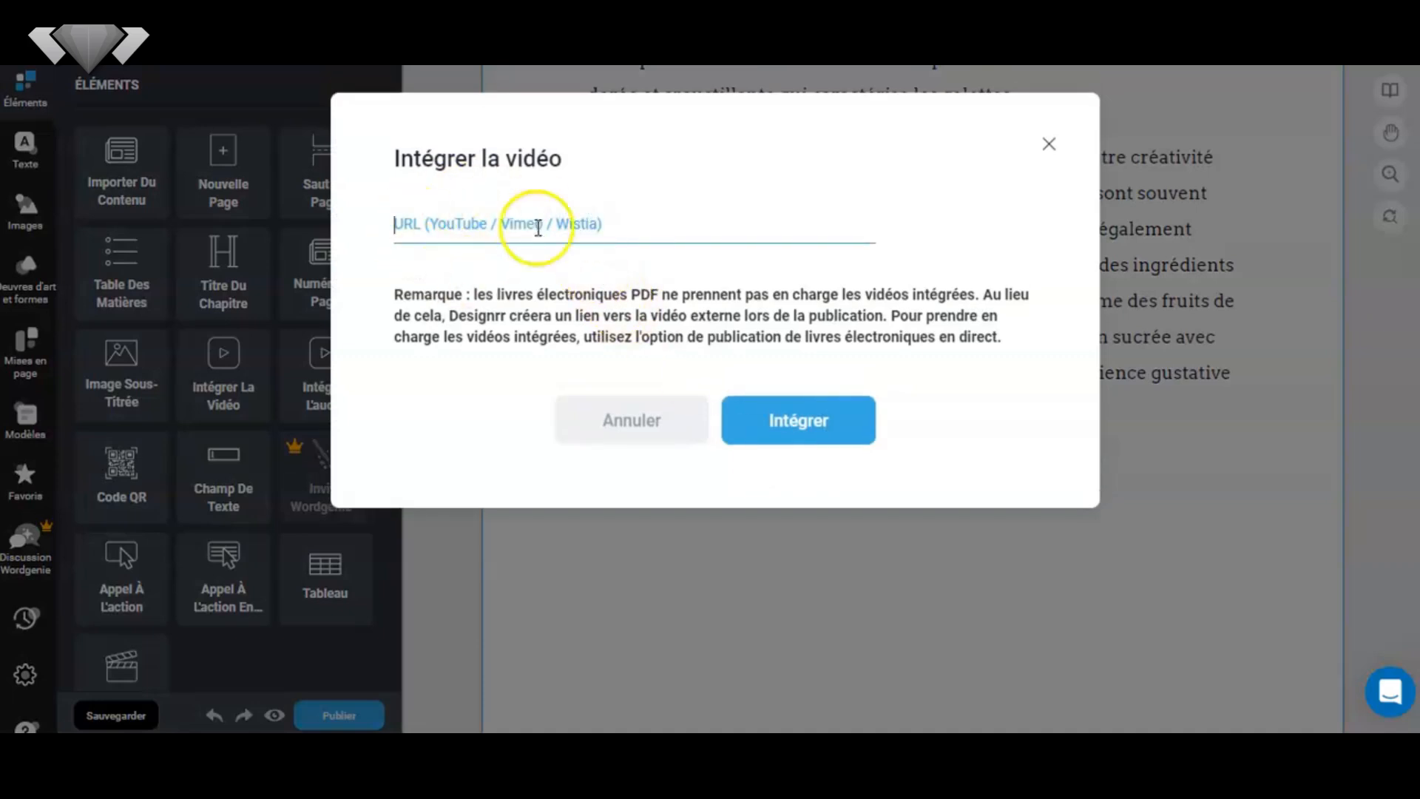
left_click(786, 398)
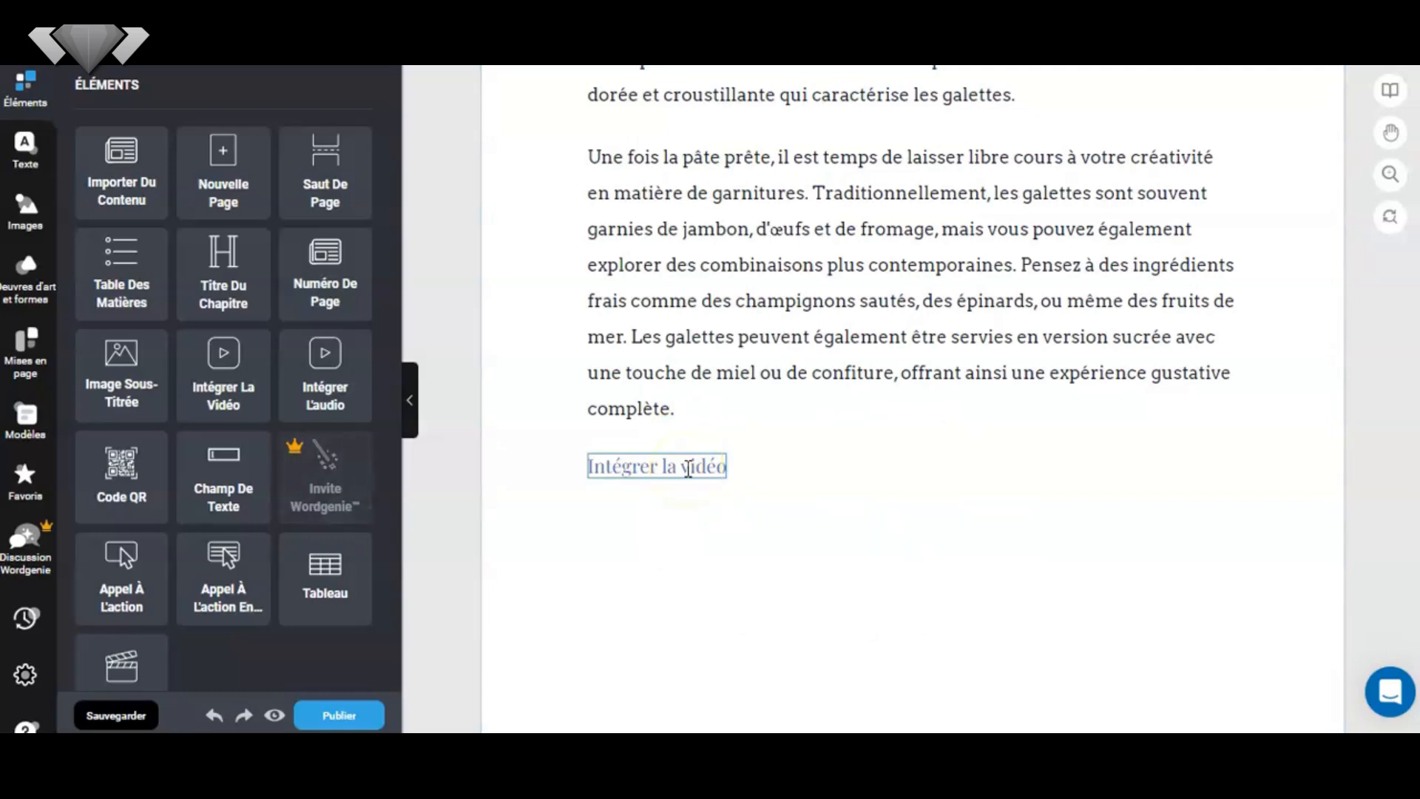
Review the available text elements and the style settings for the words "galettes peuvent" in the garnish paragraph
left_click(25, 151)
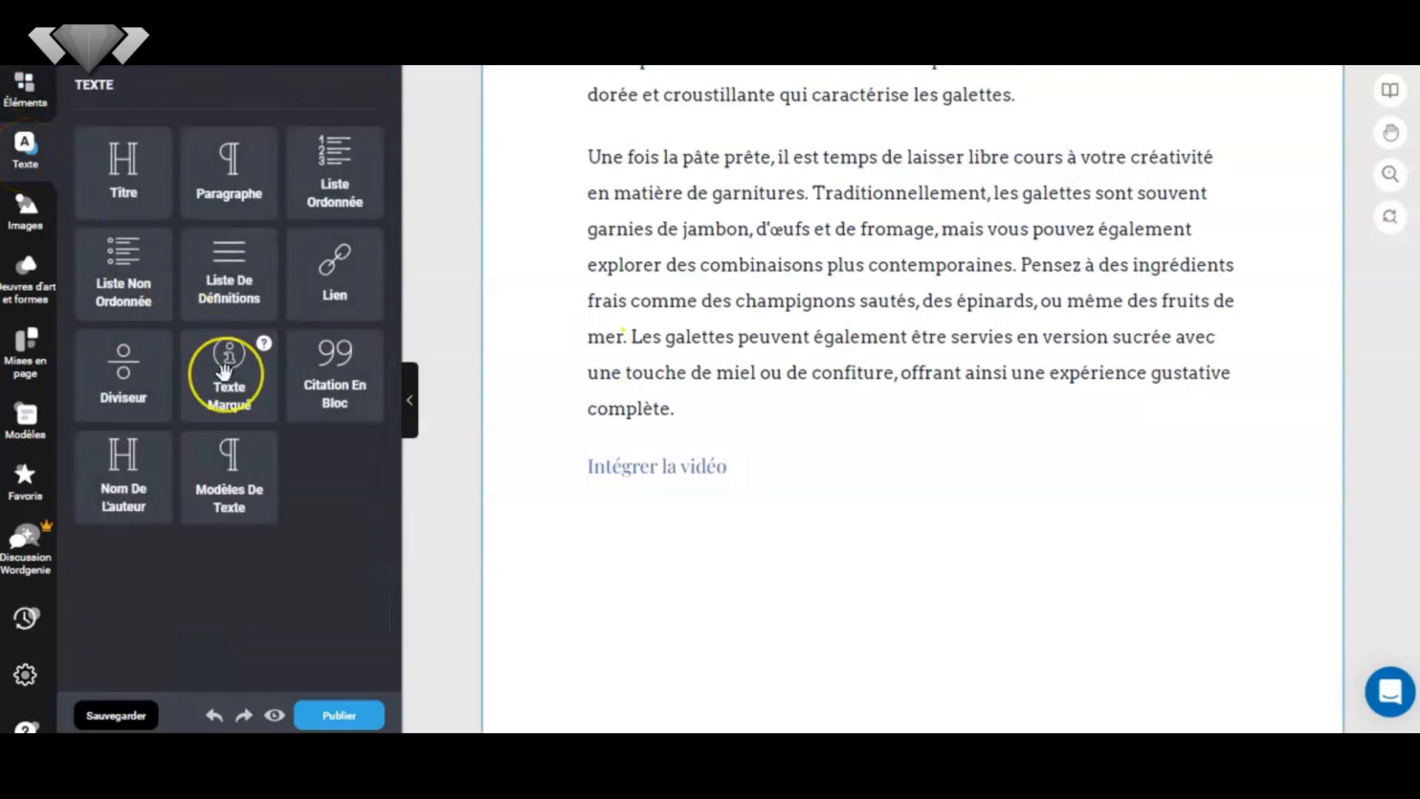
left_click(320, 406)
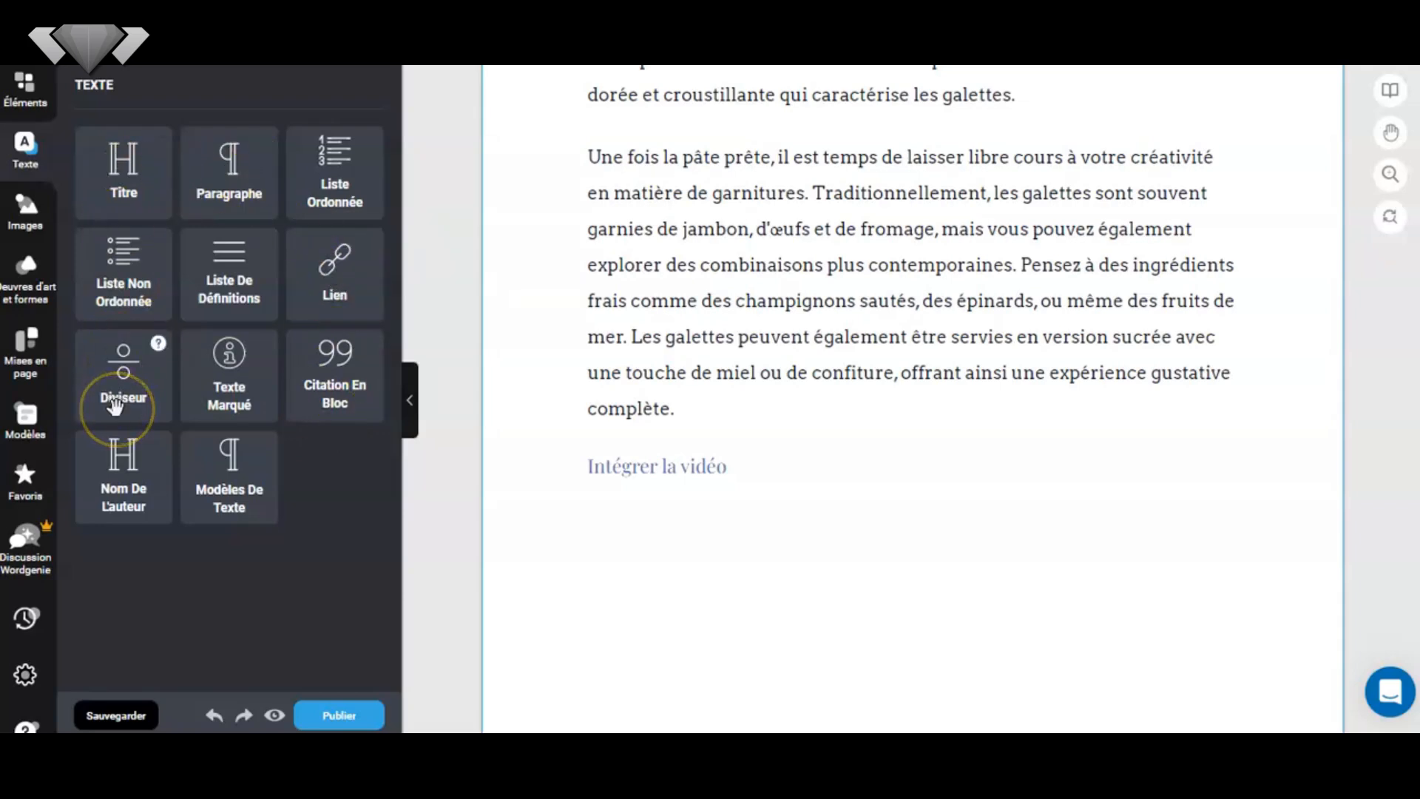
left_click_drag(653, 336, 1041, 336)
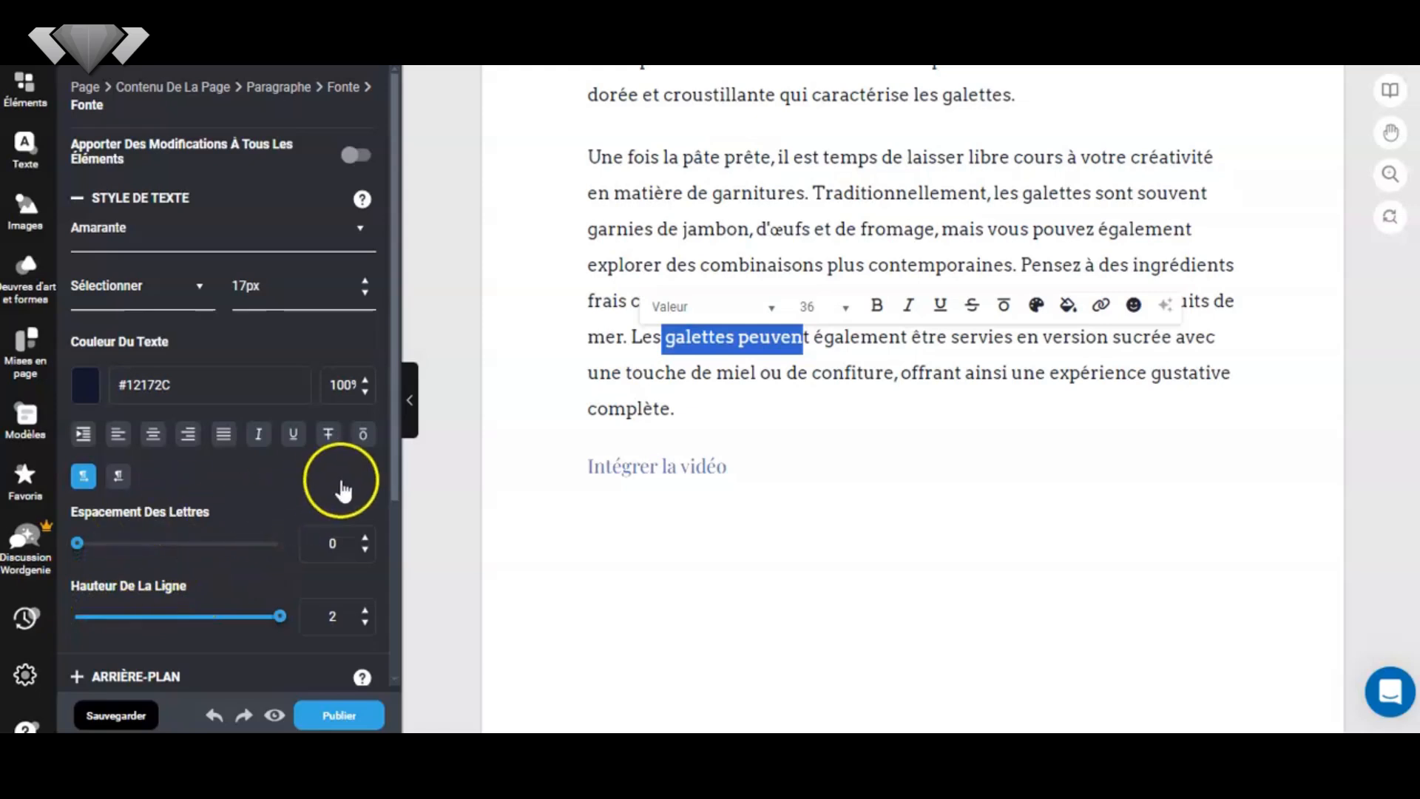
left_click_drag(396, 469, 390, 674)
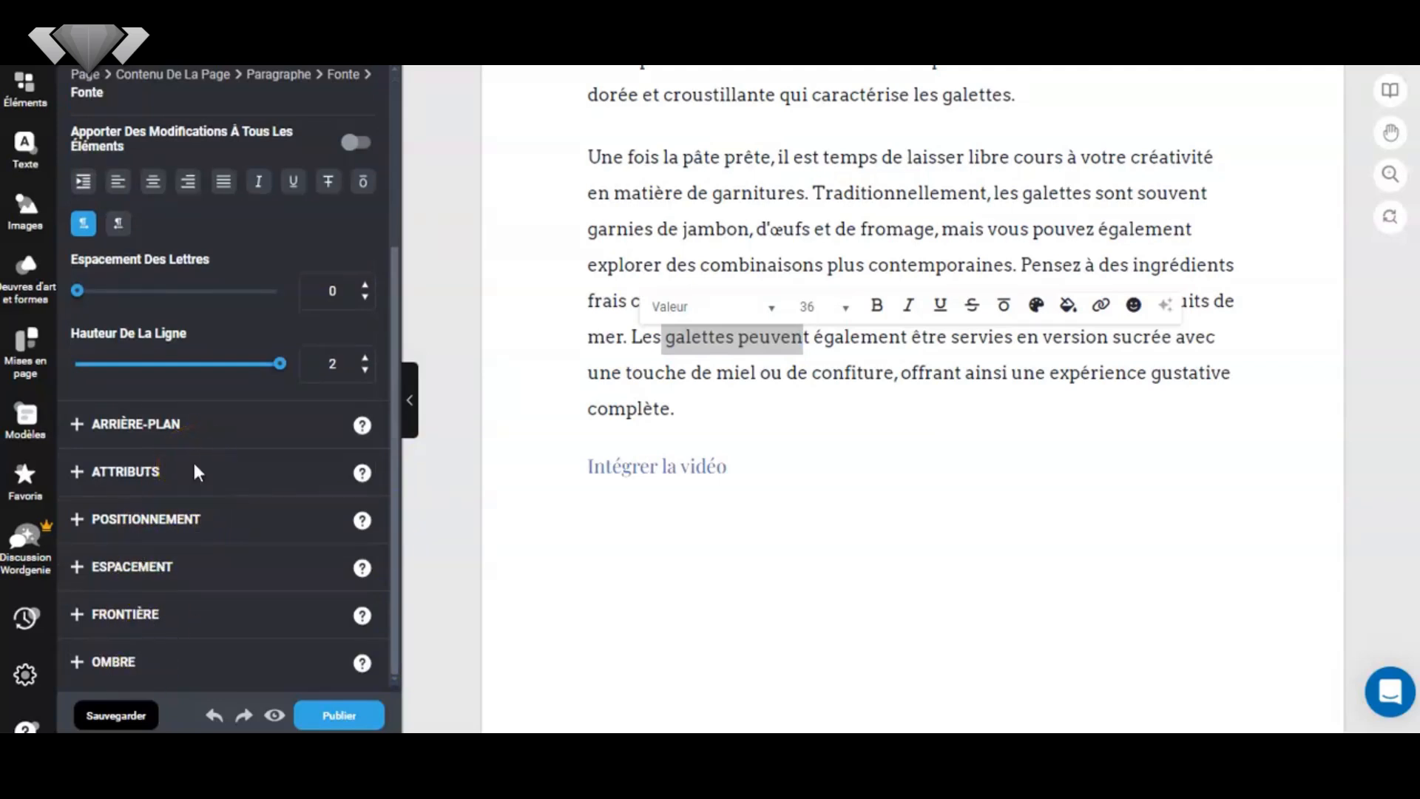
Browse the suggested images, artwork and page layouts available for the ebook
left_click(26, 207)
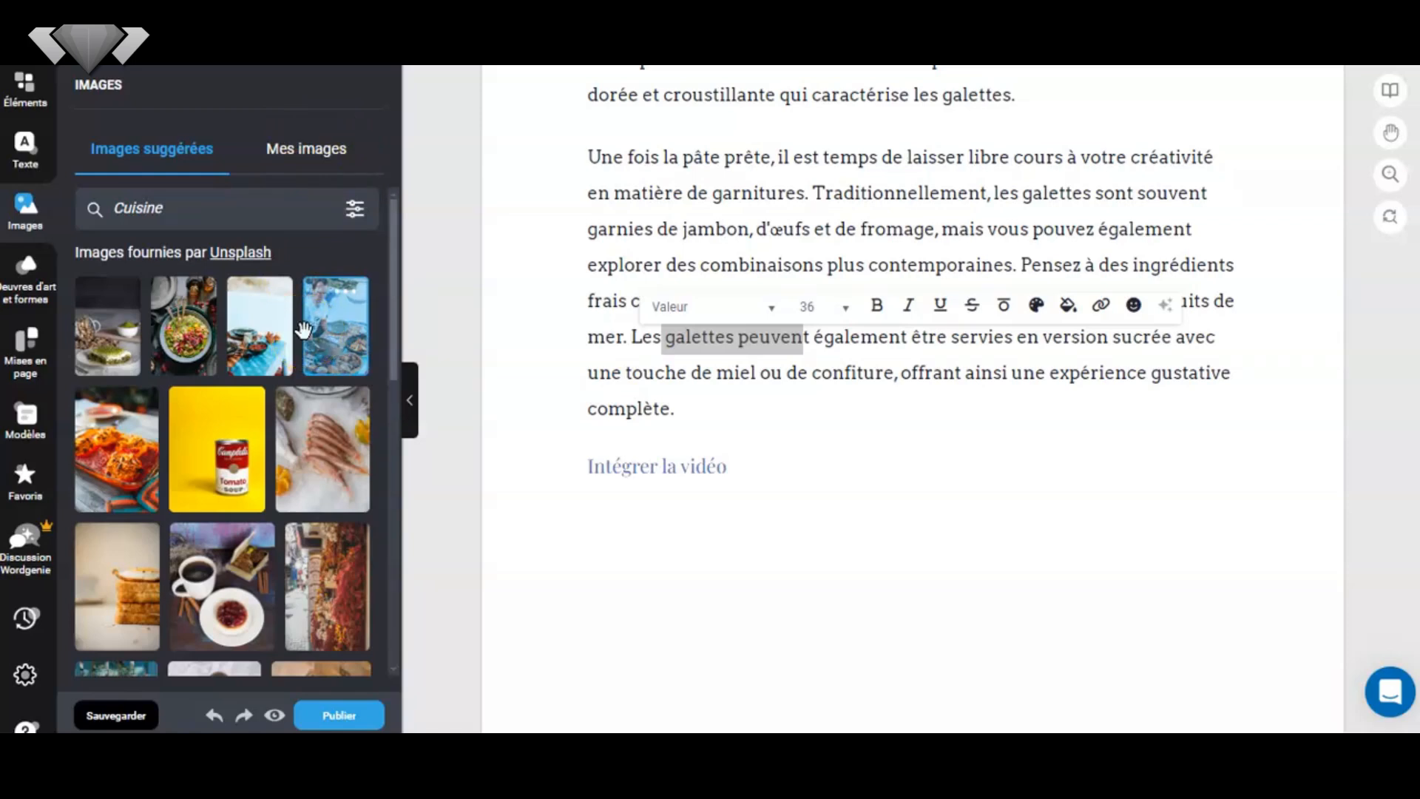
left_click(30, 281)
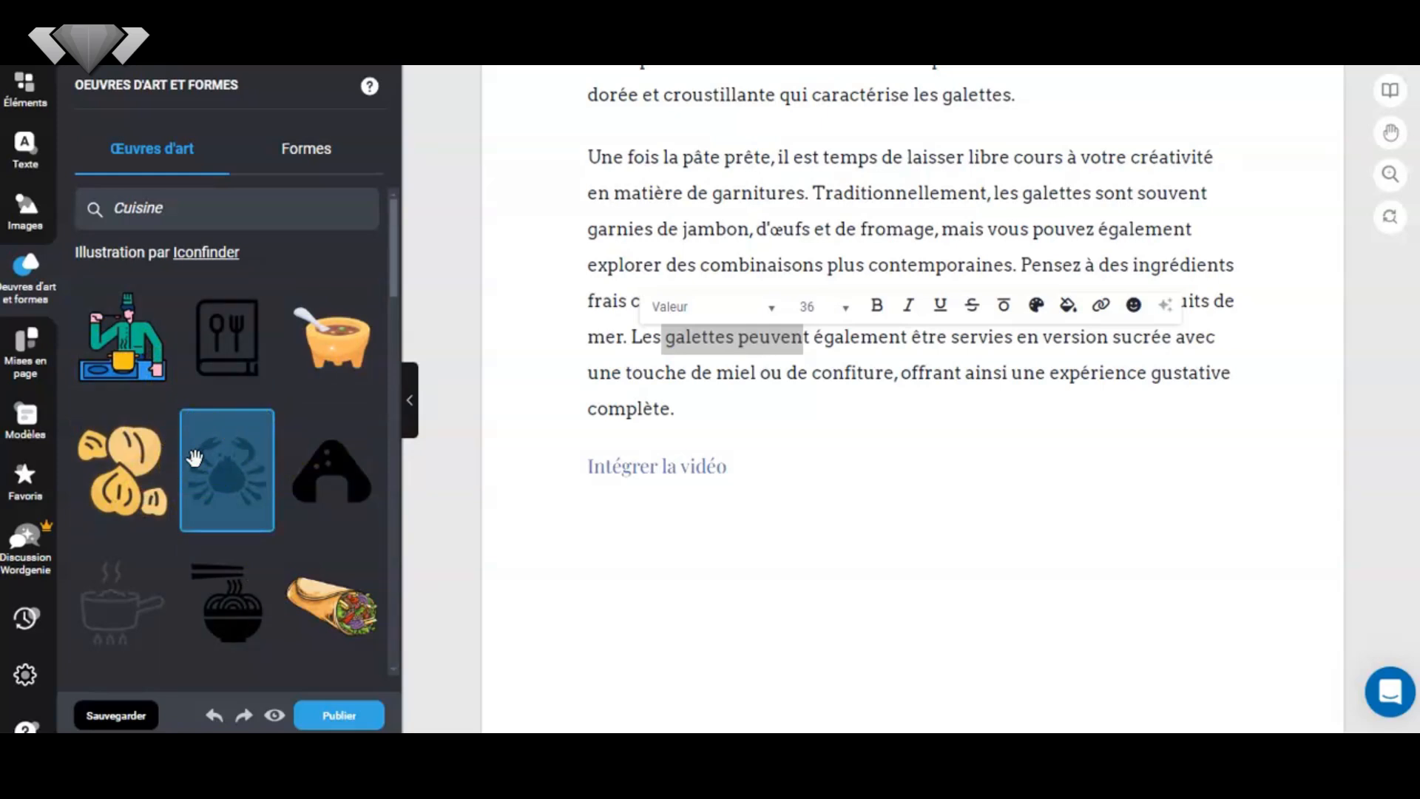
left_click(26, 359)
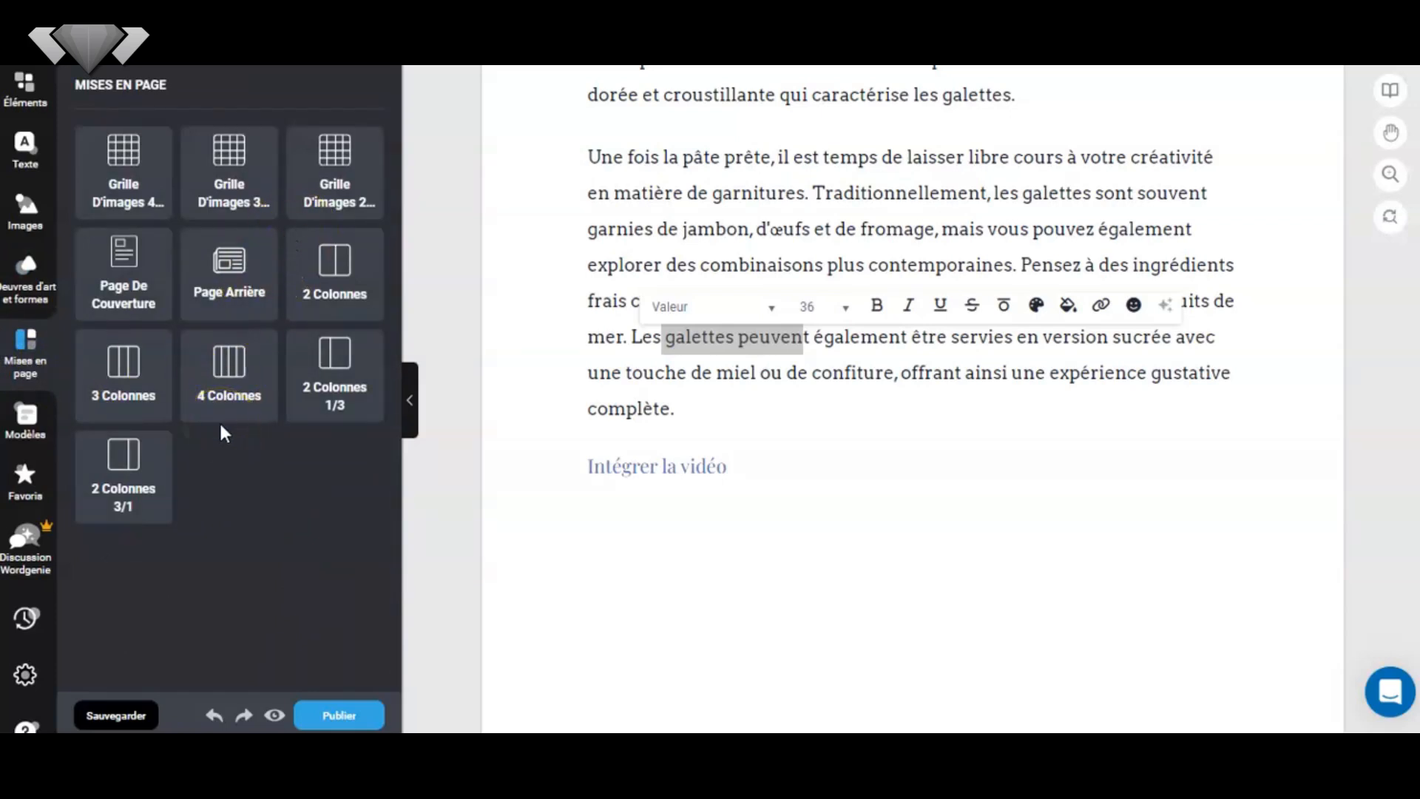
Browse the ebook template library and check the text settings of the paragraph about garnishes
left_click(26, 422)
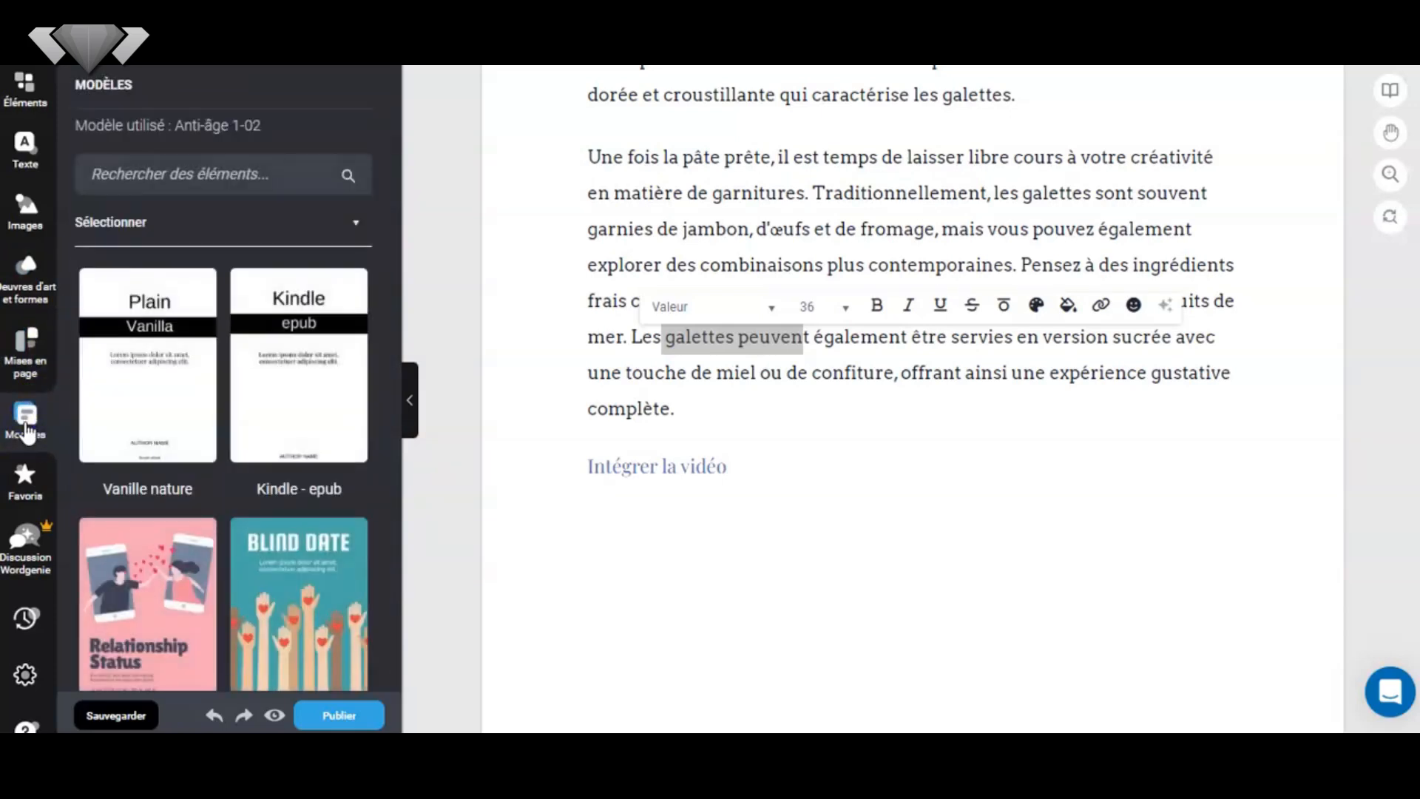
left_click_drag(392, 95, 389, 195)
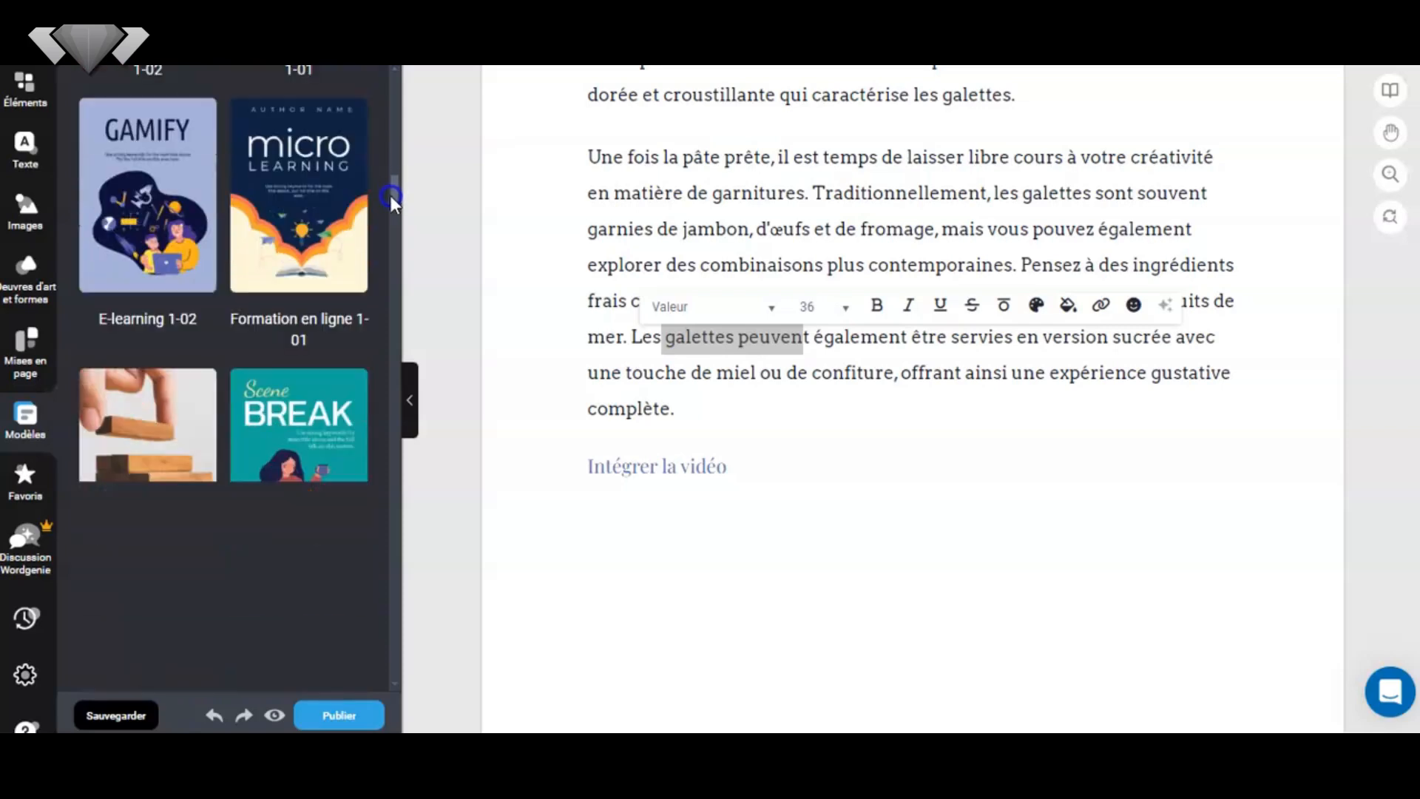
left_click_drag(389, 215, 392, 350)
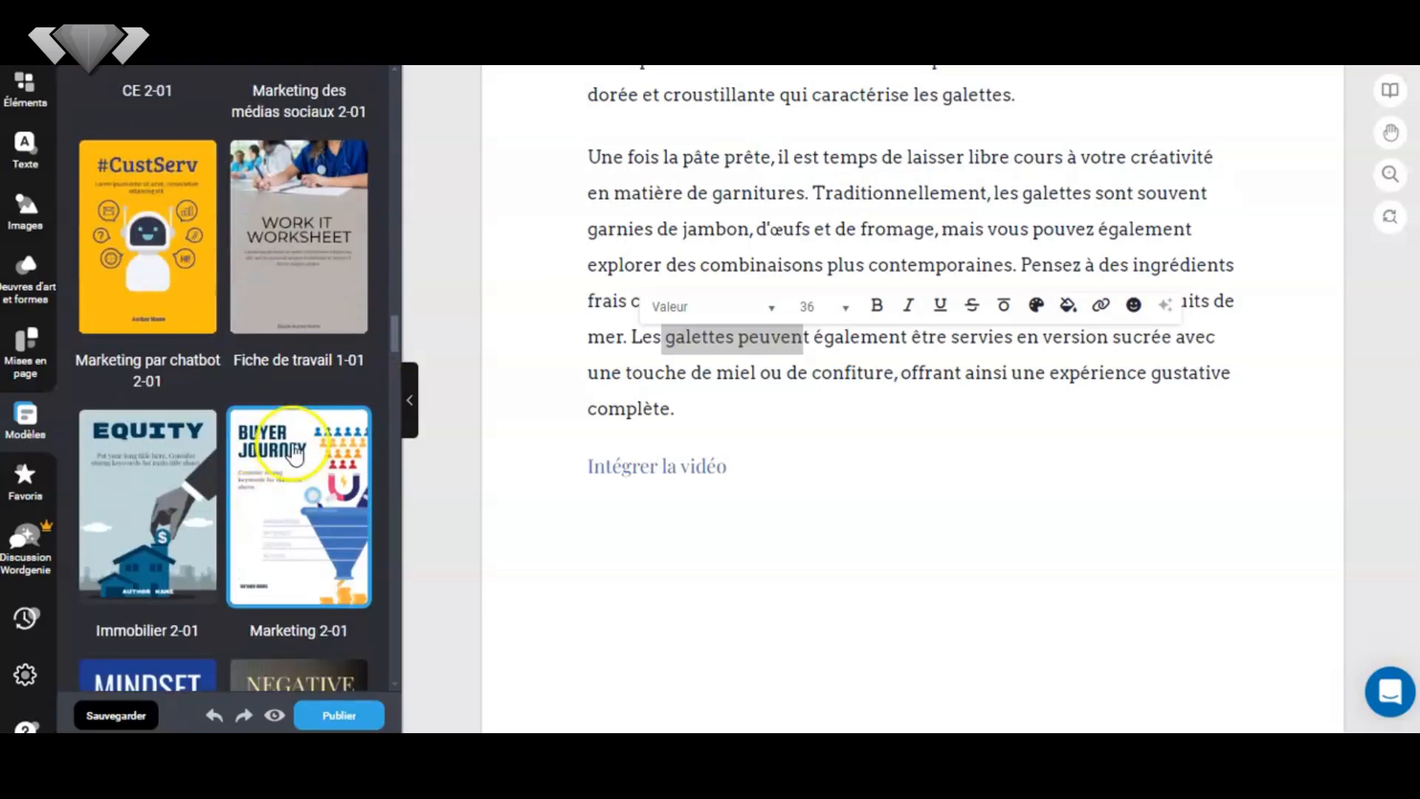
left_click(989, 223)
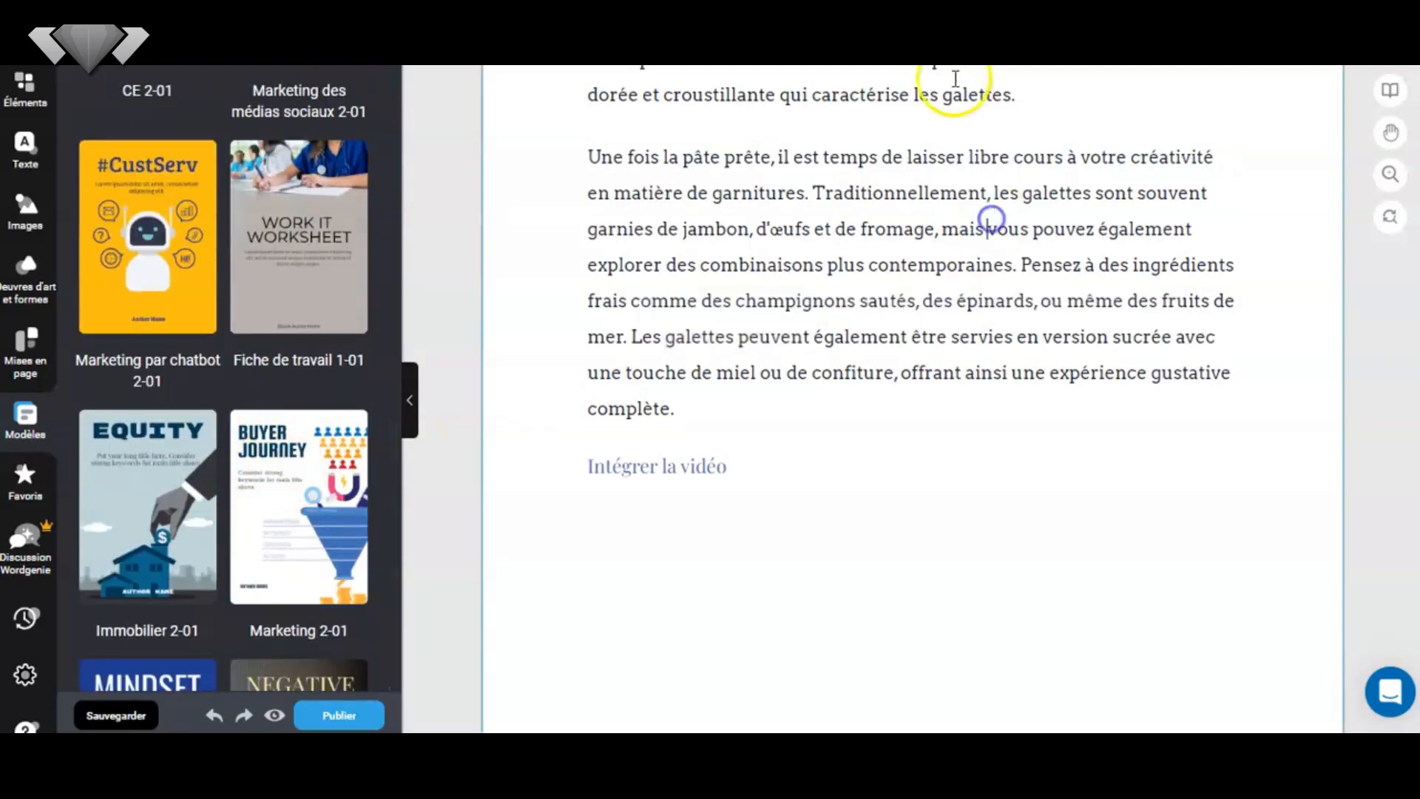
left_click(858, 245)
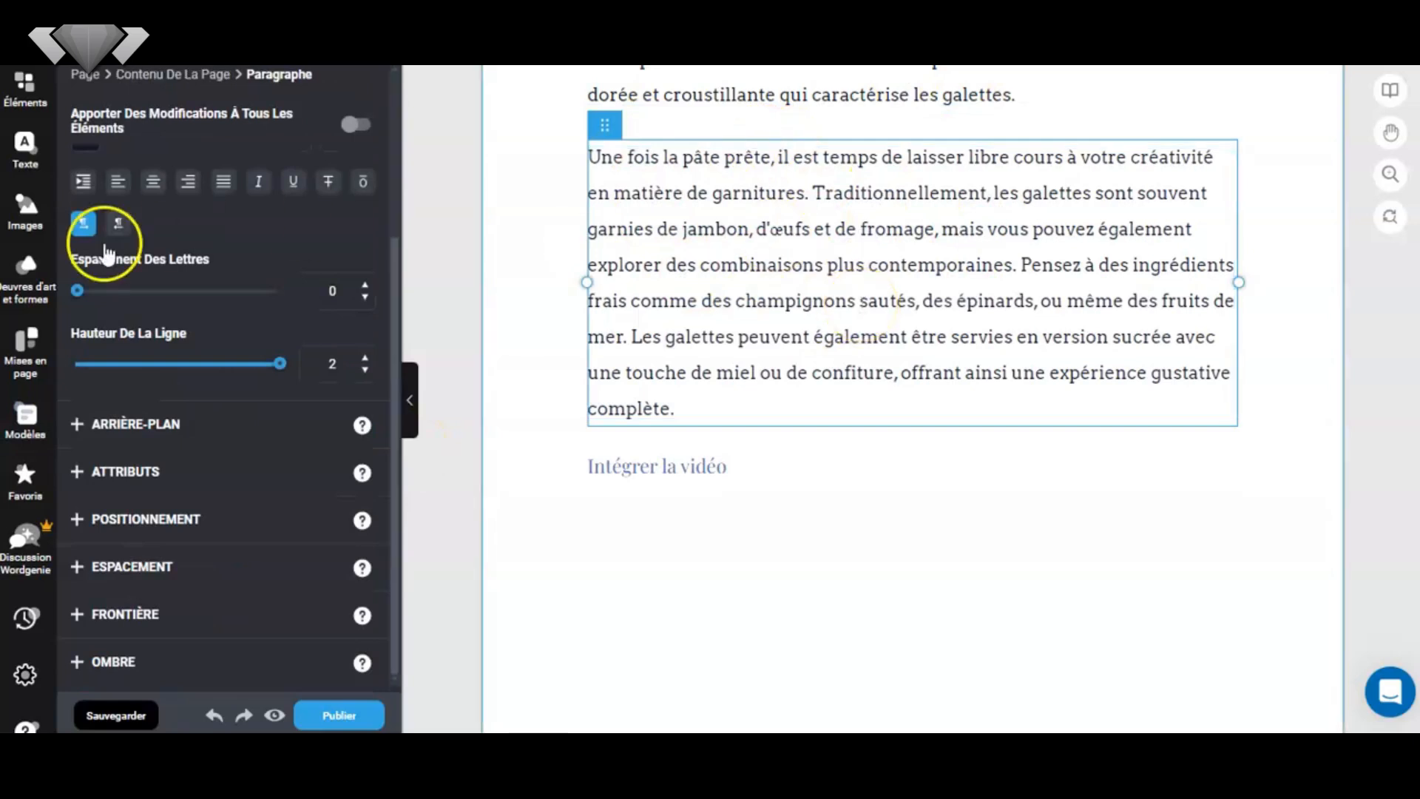
left_click(25, 418)
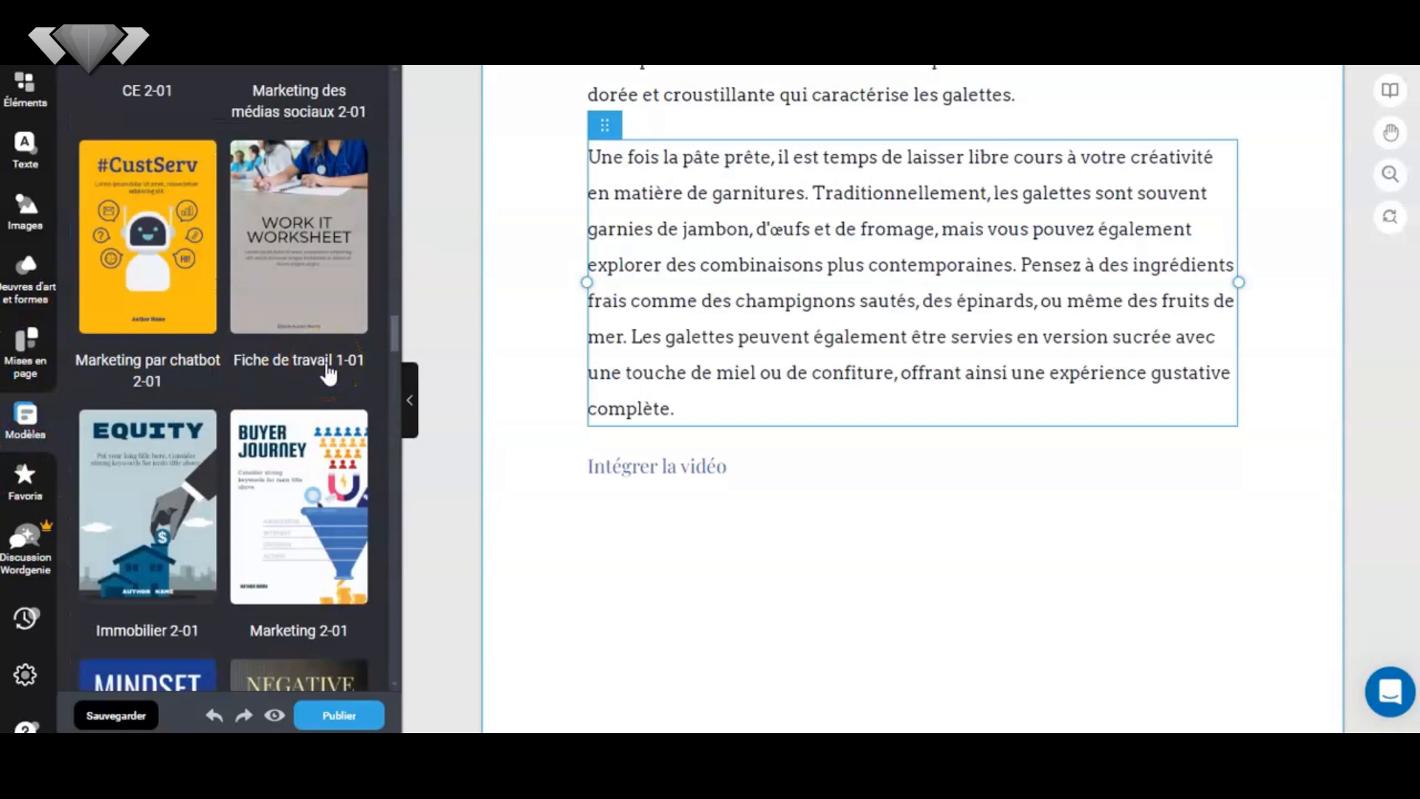
Enable the page numbering label in the project settings and clear its "Page" text
left_click(28, 676)
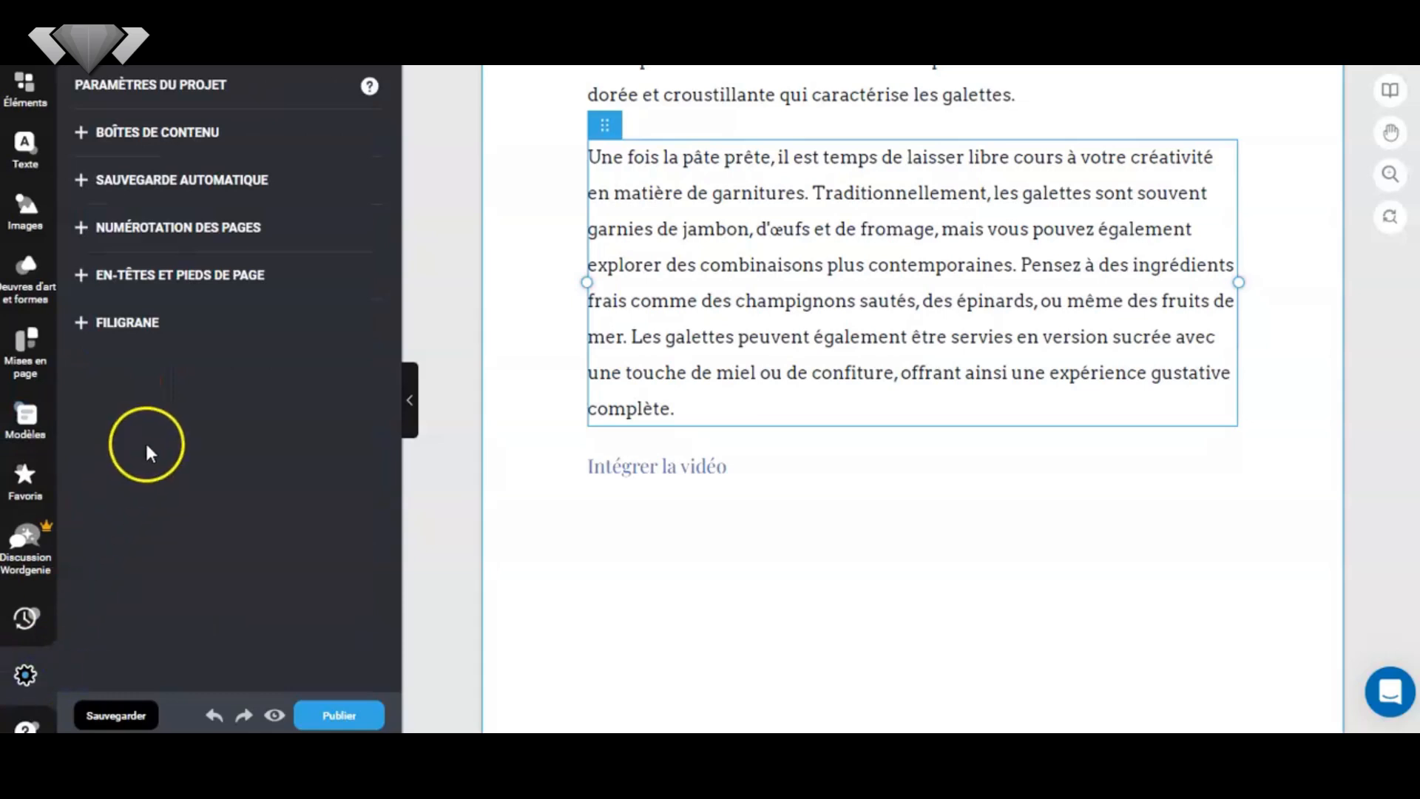
left_click(160, 227)
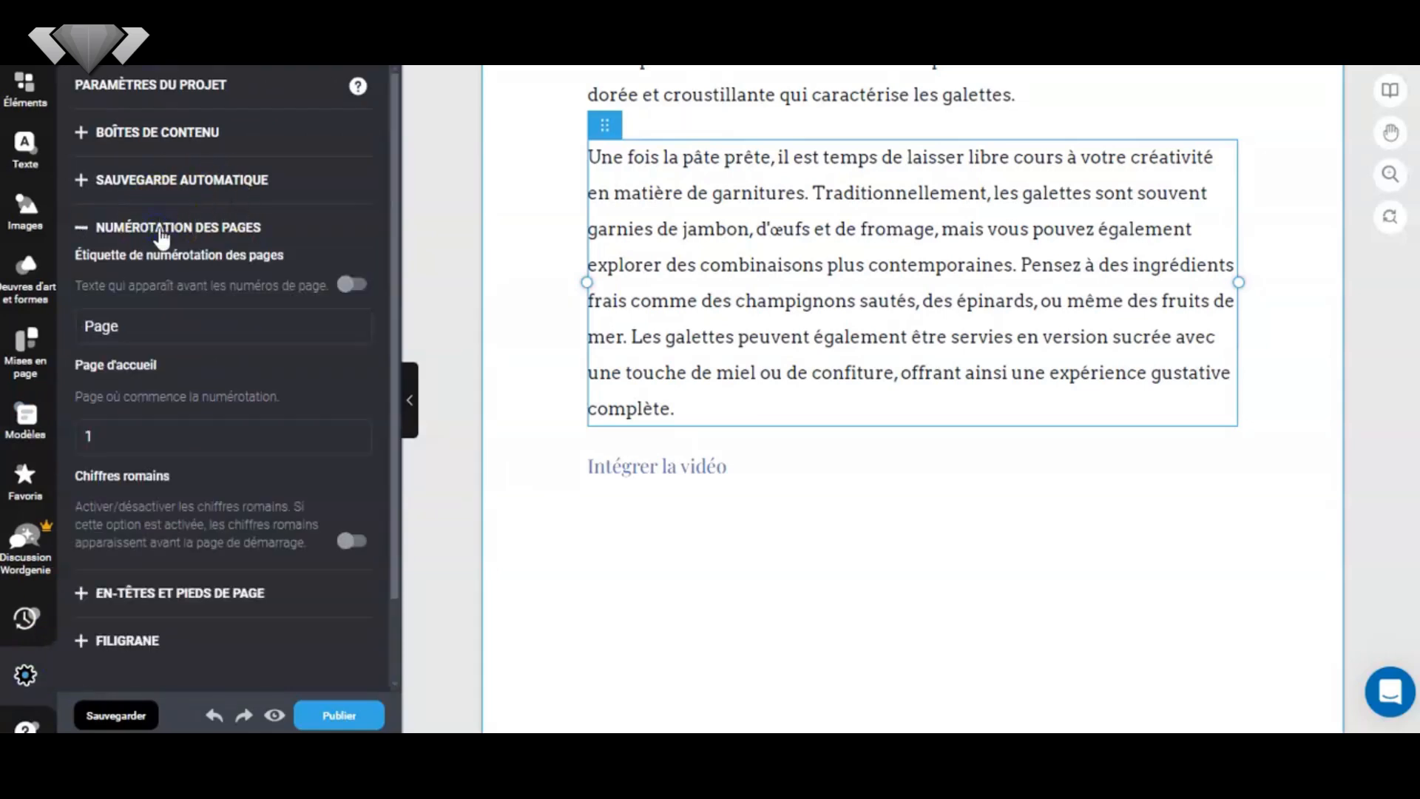
left_click(357, 285)
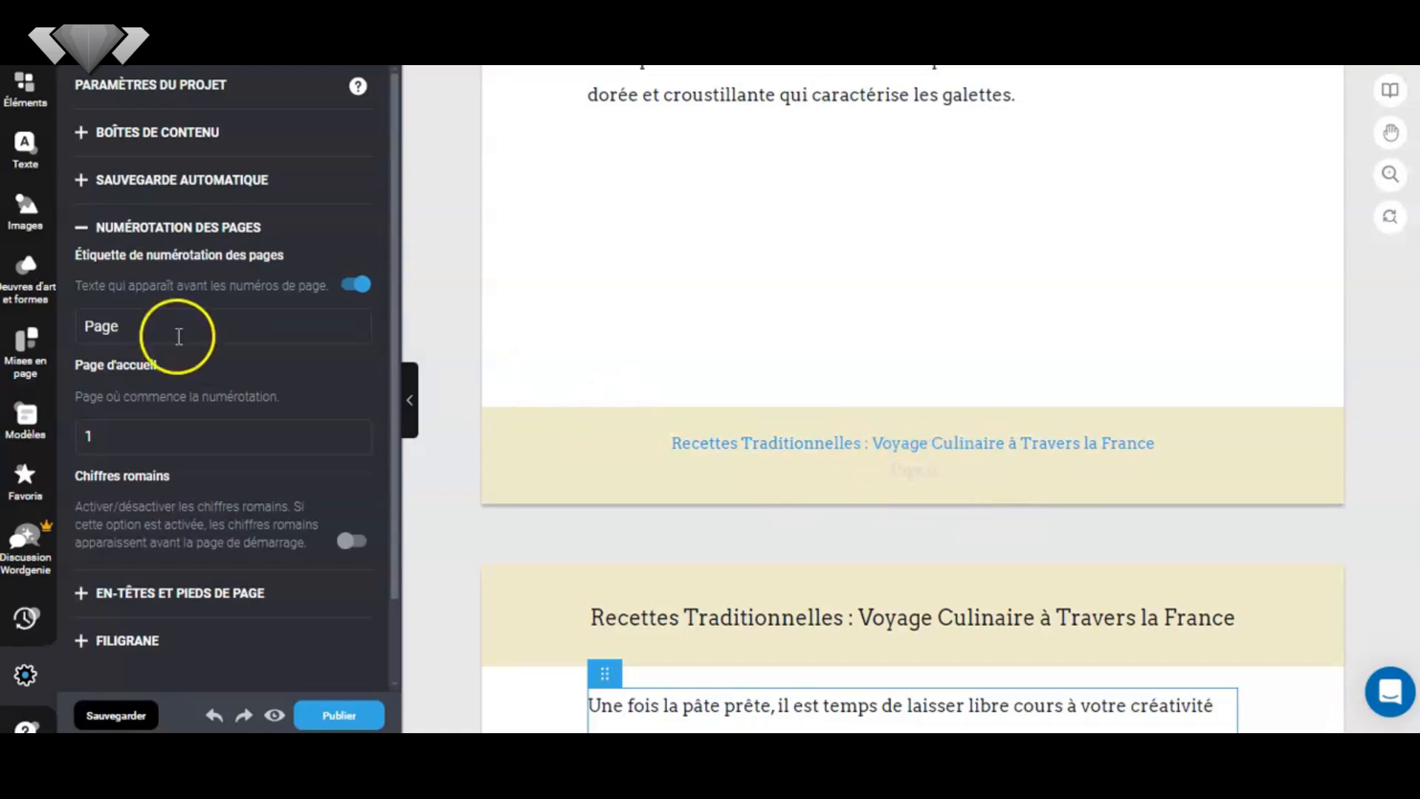
left_click_drag(123, 326, 68, 330)
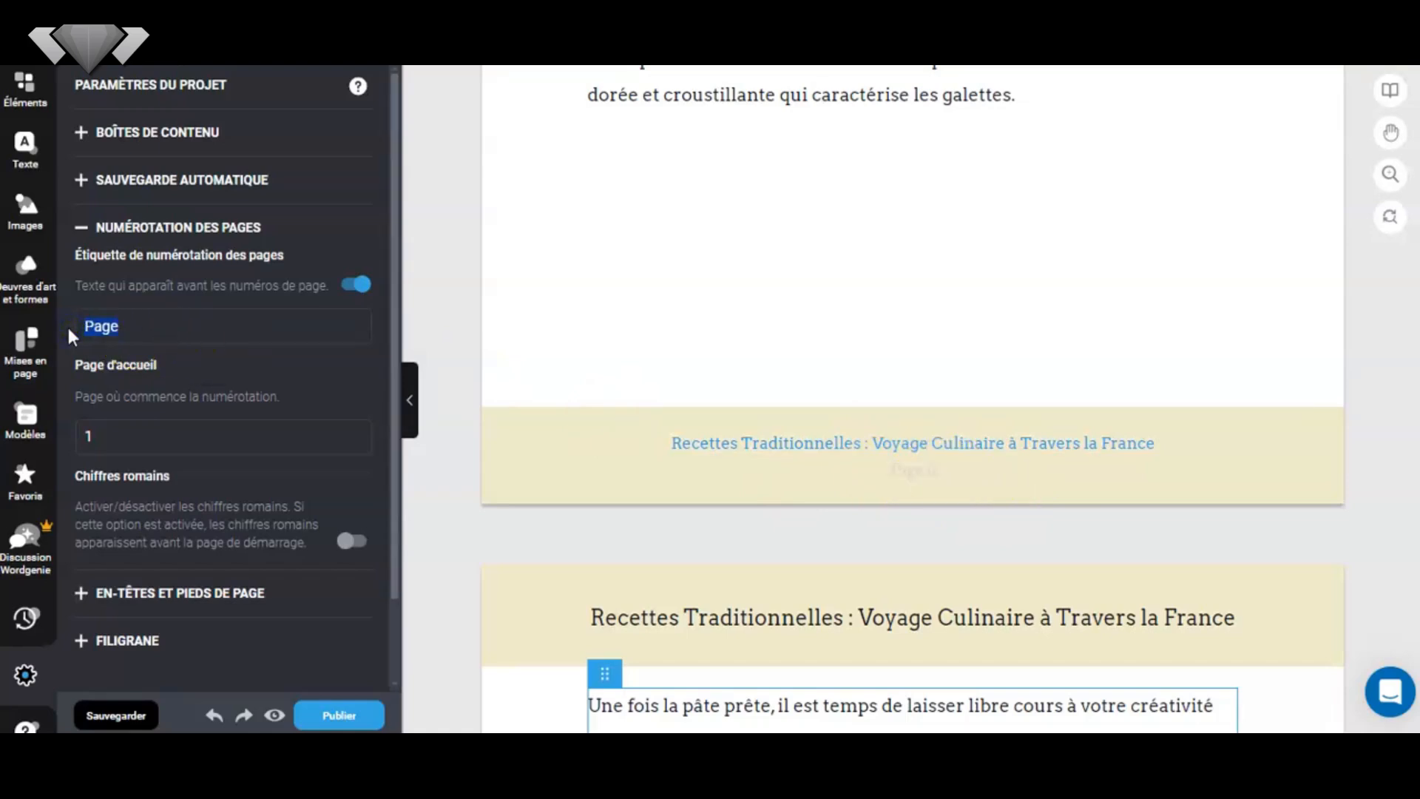
key("BackSpace")
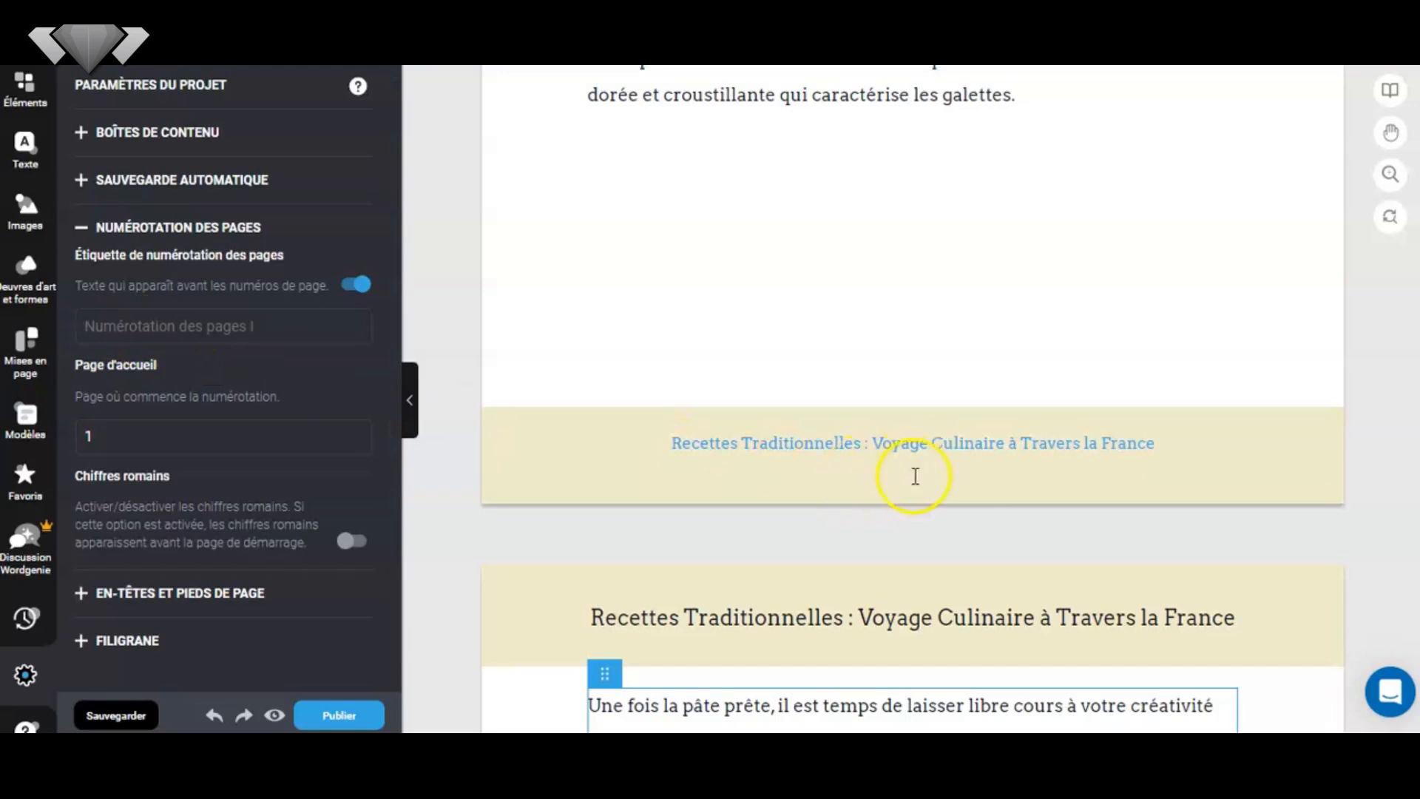
Review the project's numbering start page, Roman numeral, header and footer settings
left_click(116, 431)
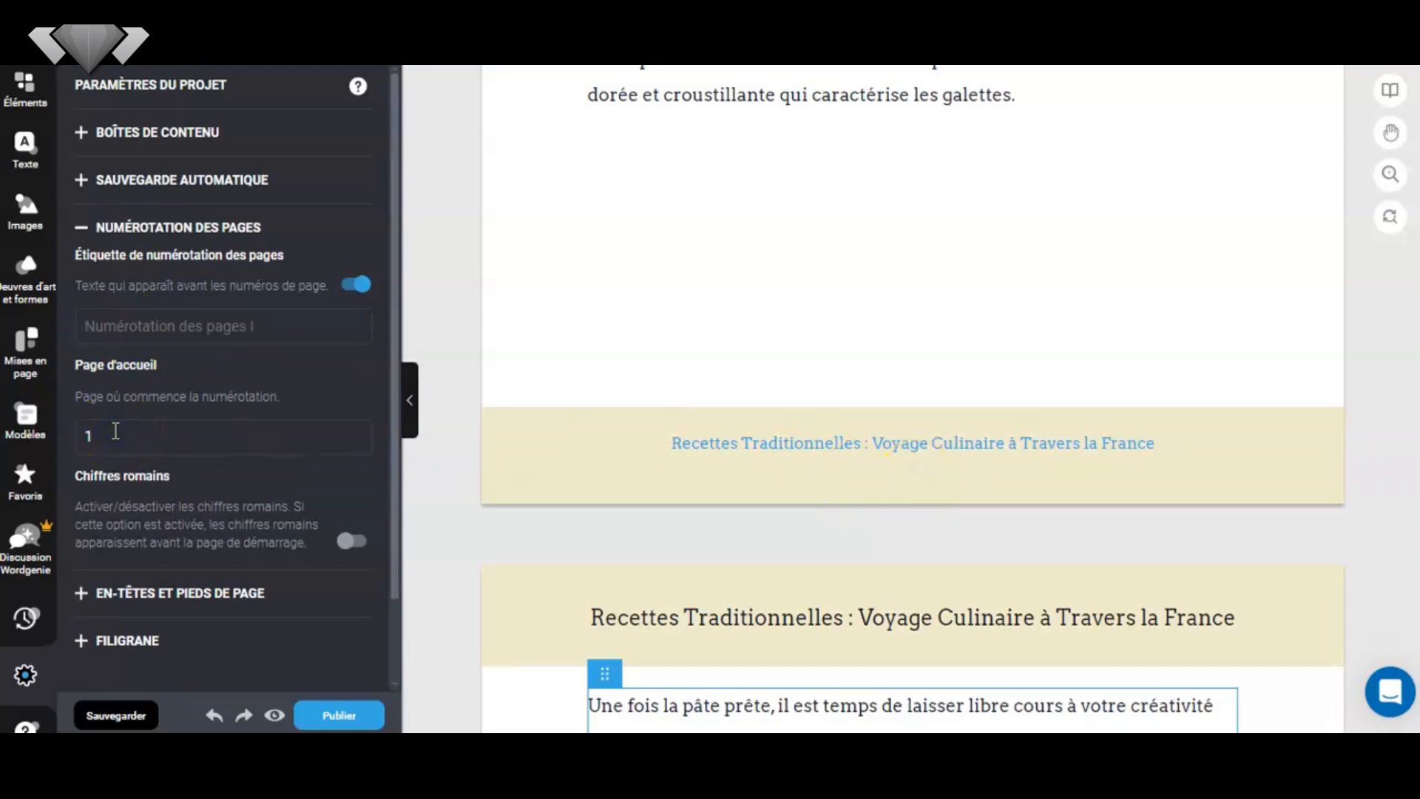
left_click(392, 438)
left_click_drag(392, 438, 396, 533)
left_click(164, 500)
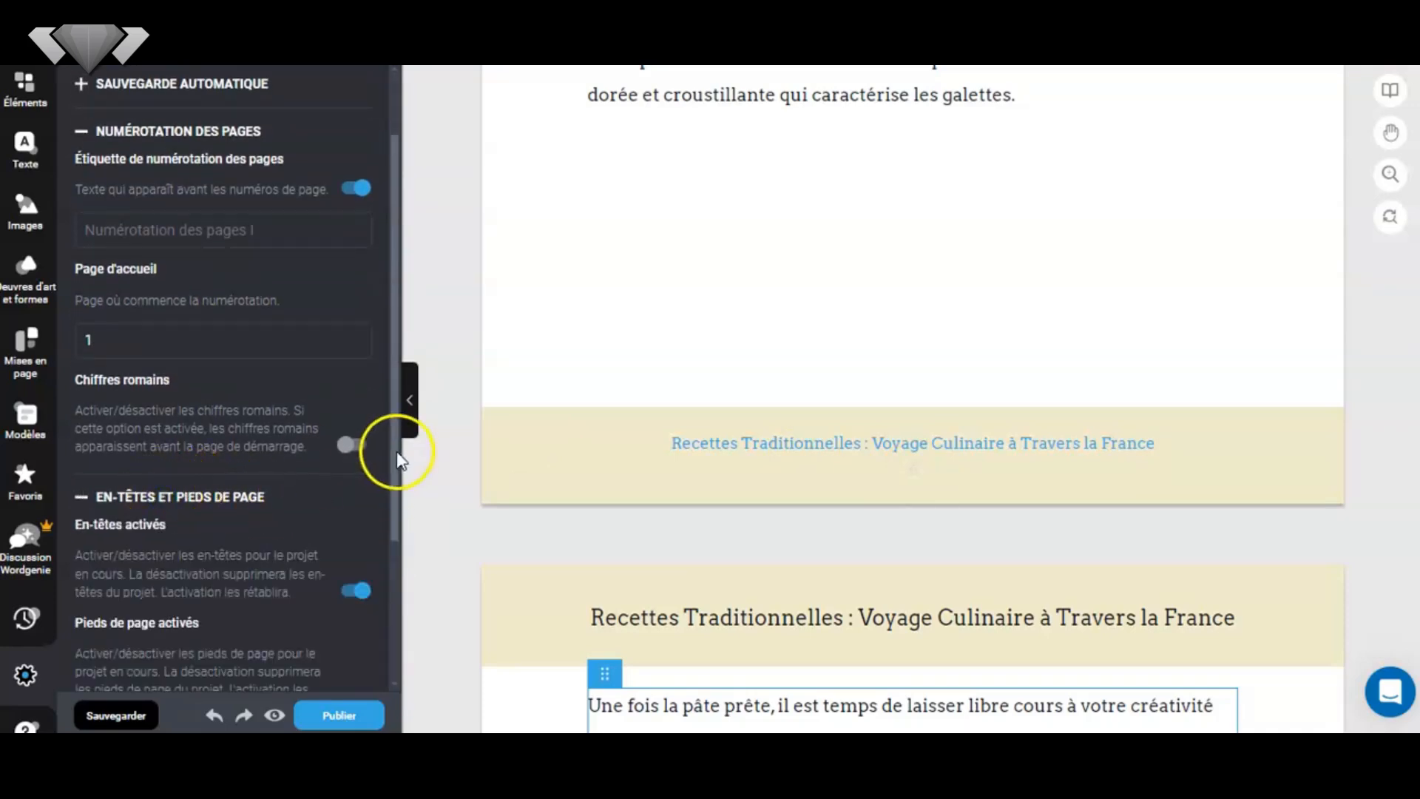
left_click_drag(394, 457, 392, 476)
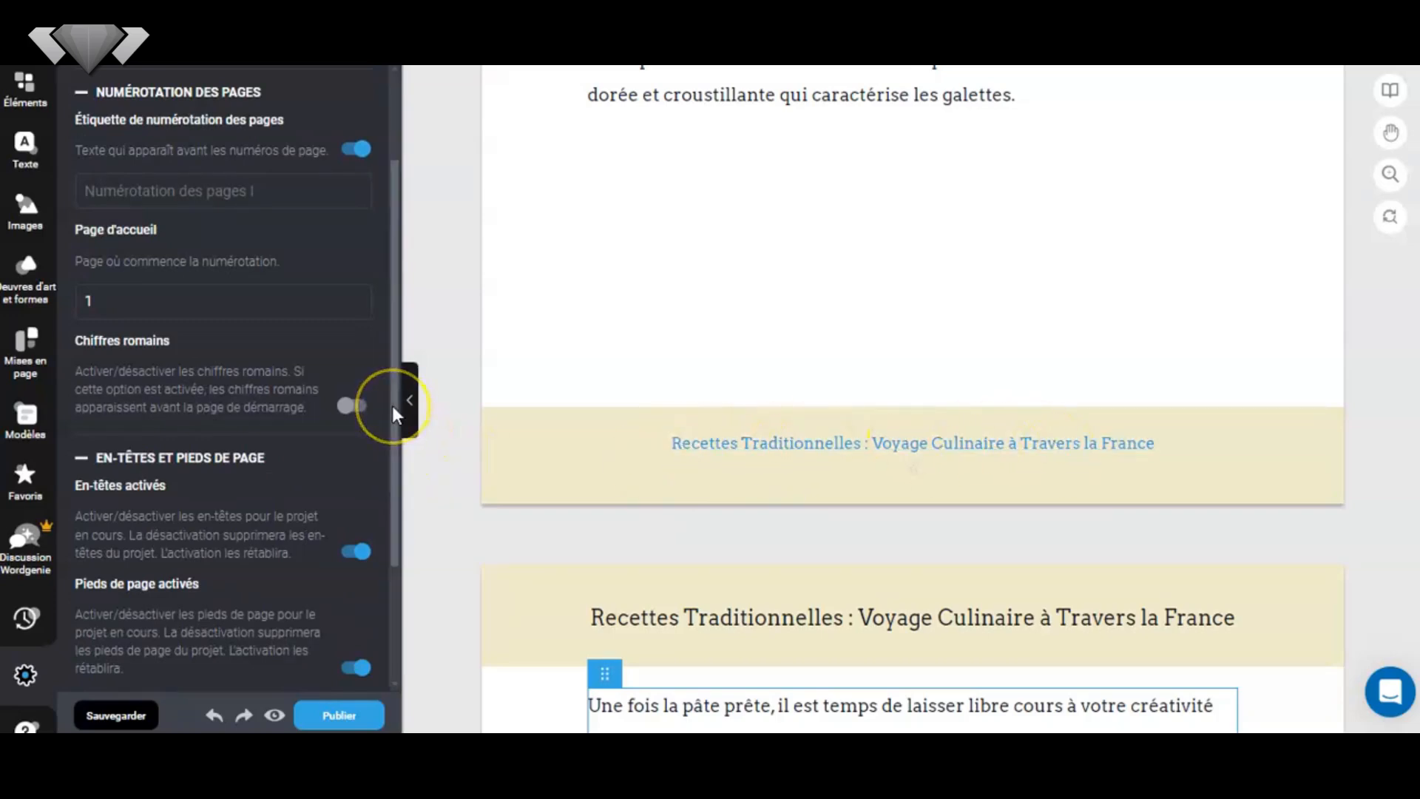
left_click_drag(392, 405, 392, 338)
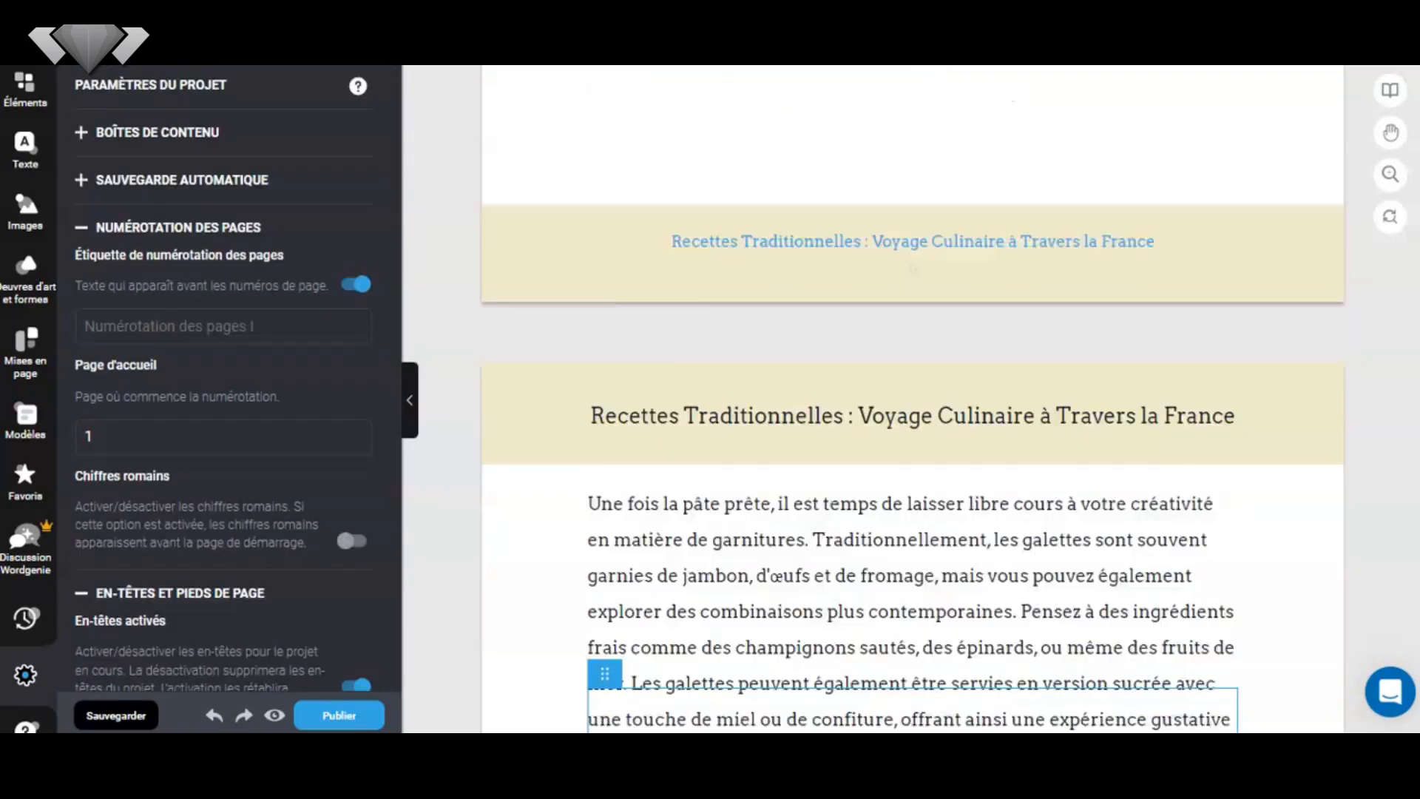
Examine the ebook's pages from the galettes section through Chapter 3, then back up to the cover page
scroll(913, 399, "down", 10)
scroll(913, 399, "down", 14)
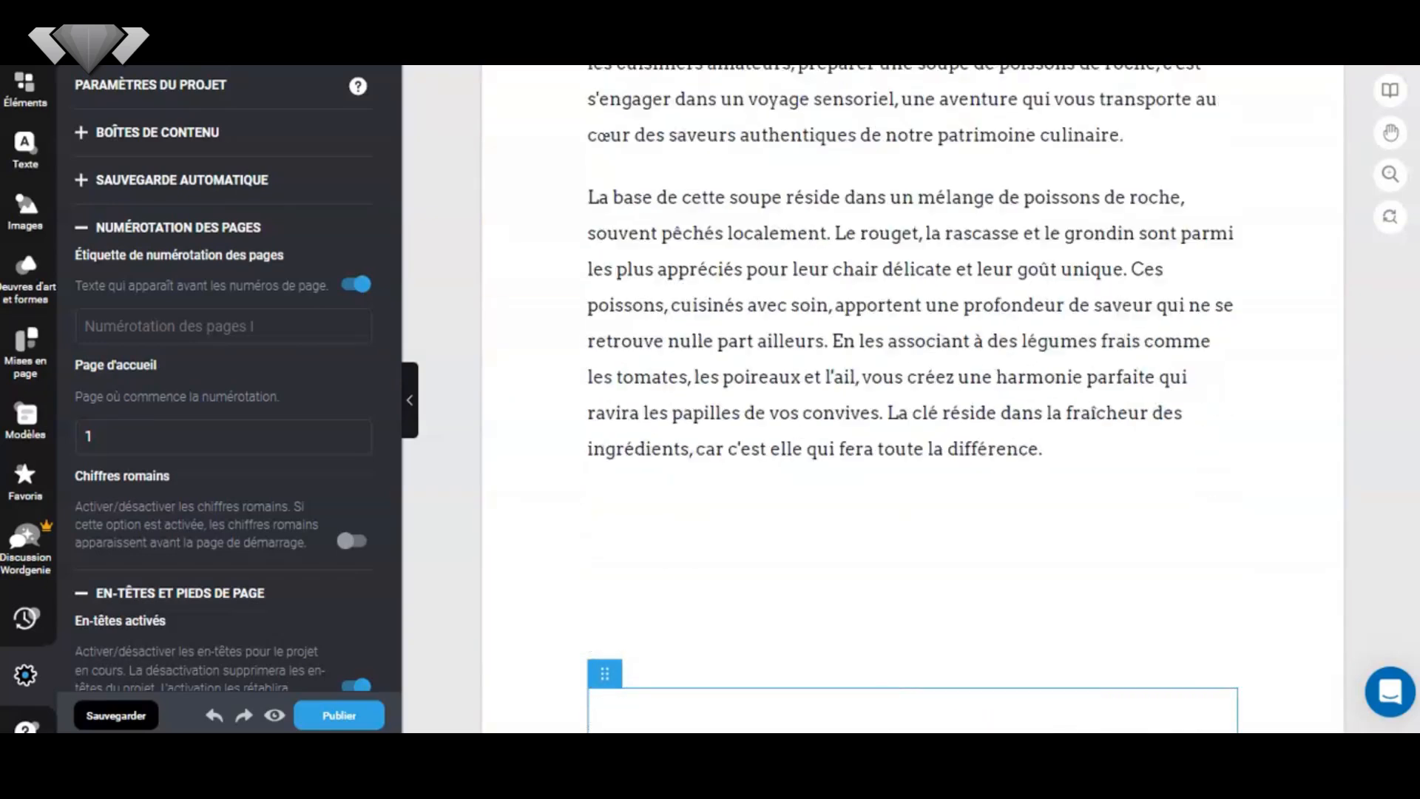
scroll(912, 399, "down", 13)
scroll(913, 399, "down", 13)
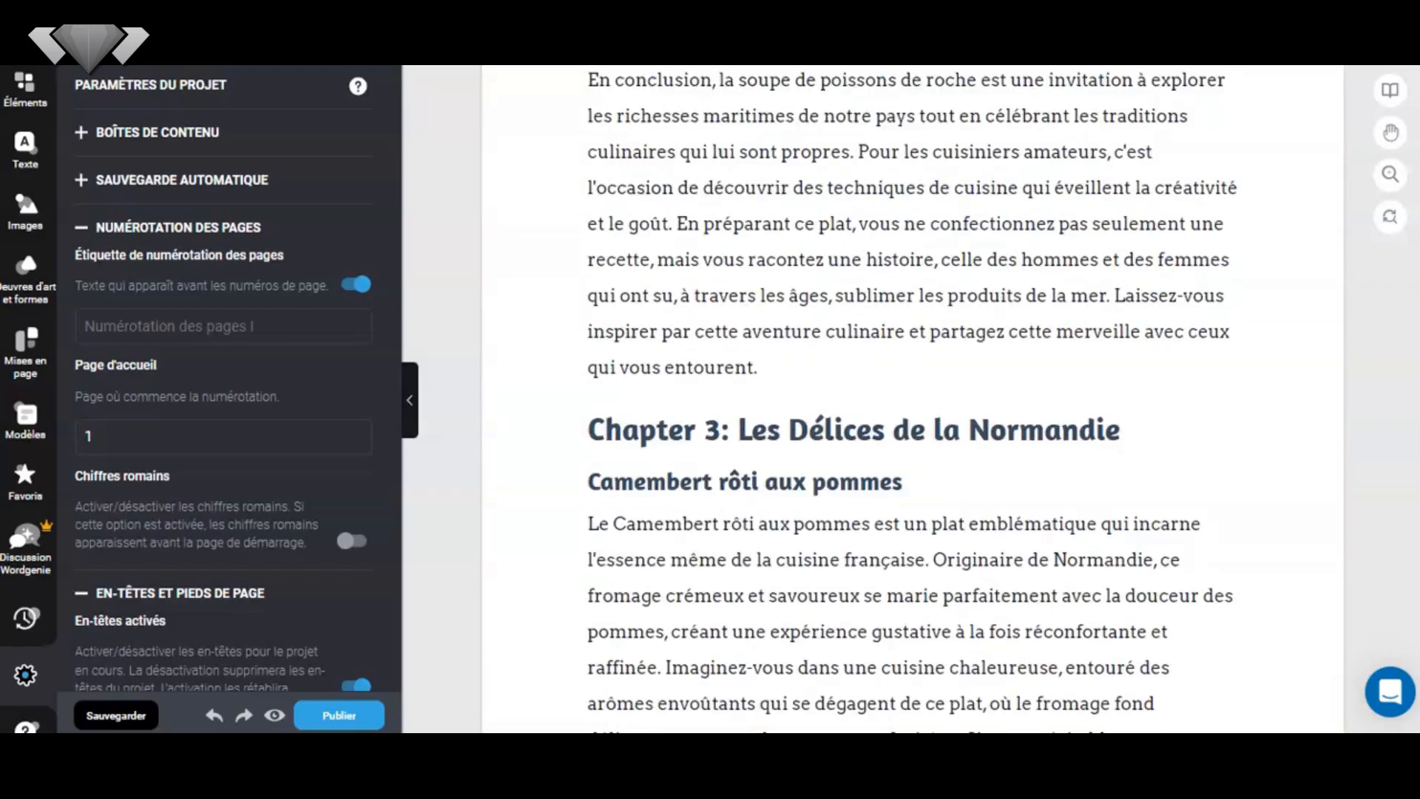
scroll(913, 399, "down", 20)
scroll(913, 399, "up", 20)
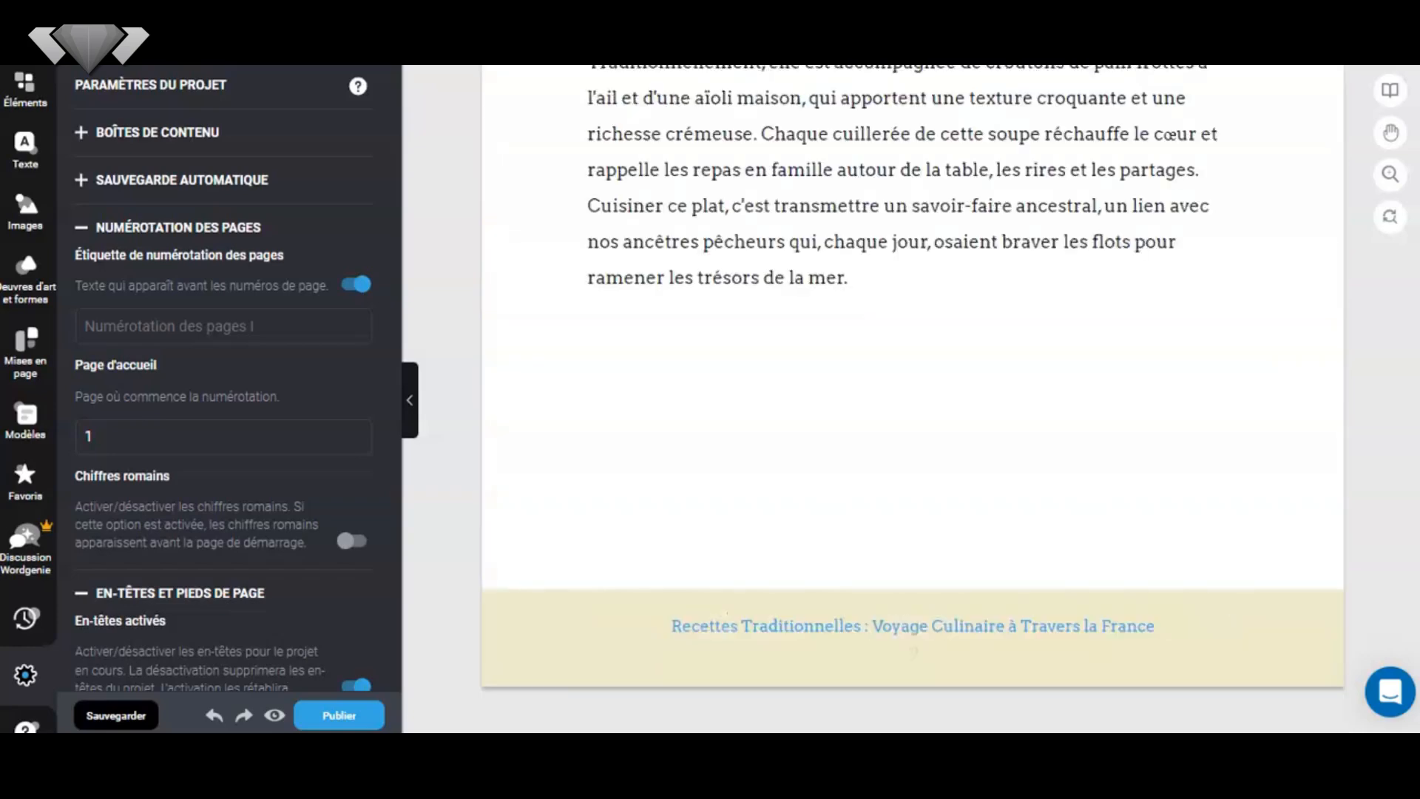
scroll(913, 400, "up", 2)
scroll(913, 399, "up", 20)
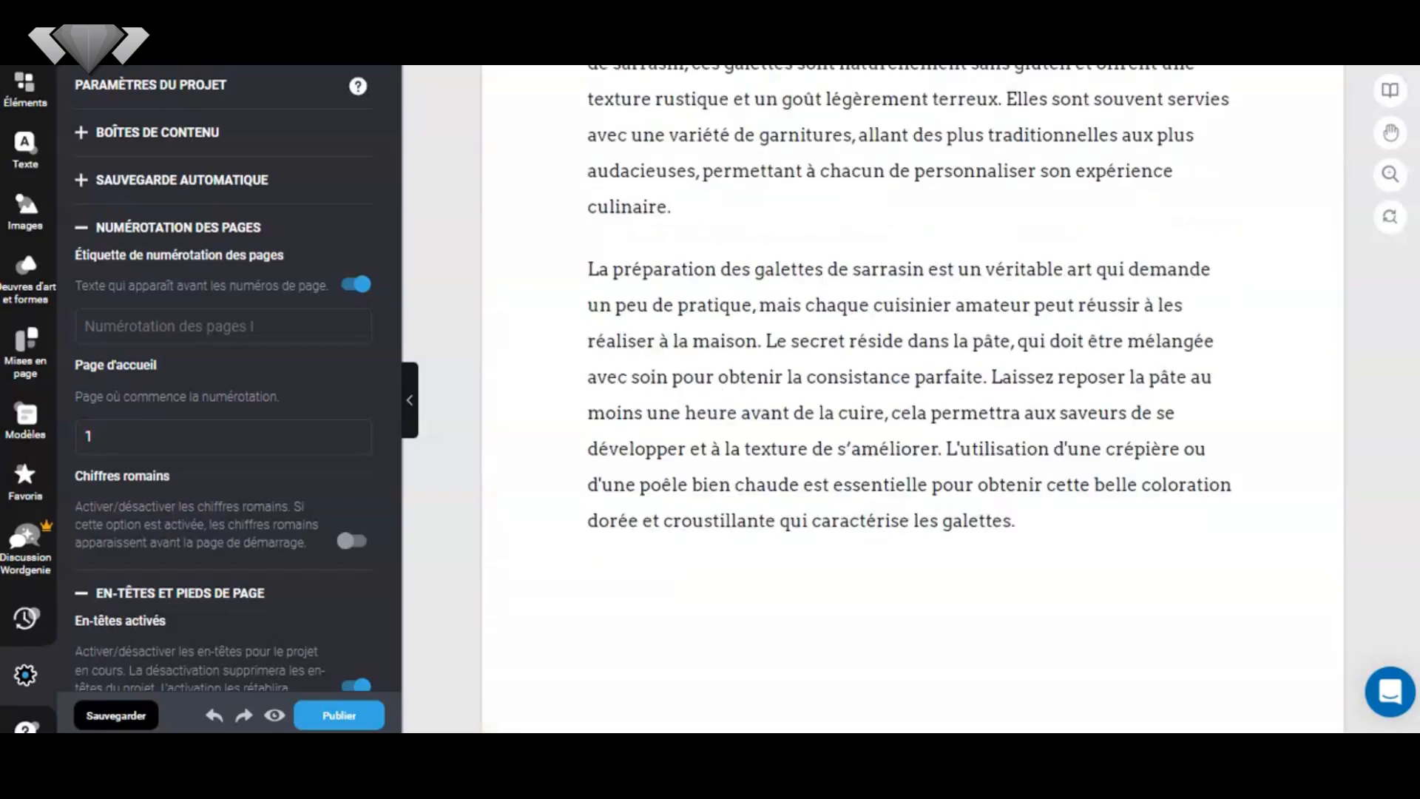
scroll(913, 399, "up", 15)
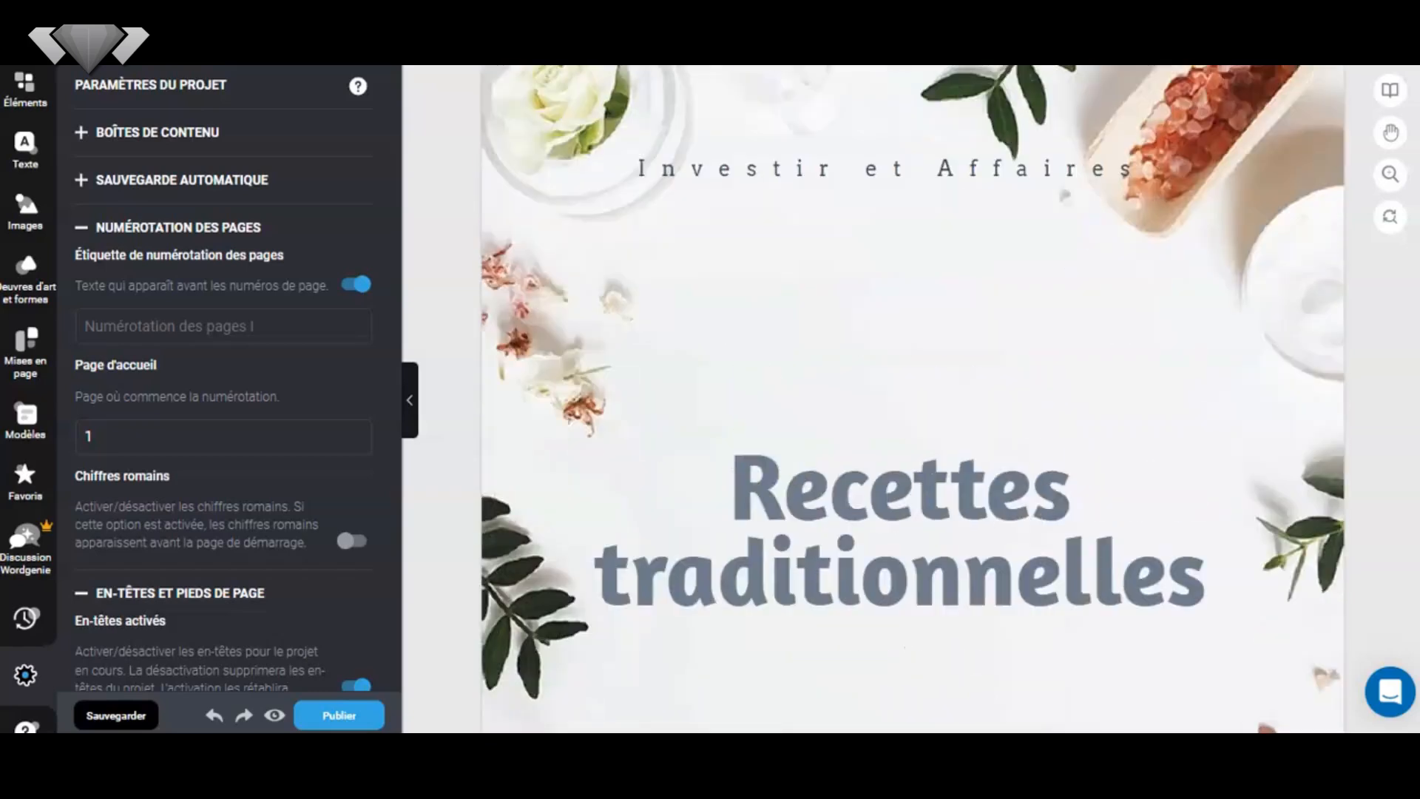
scroll(913, 399, "down", 2)
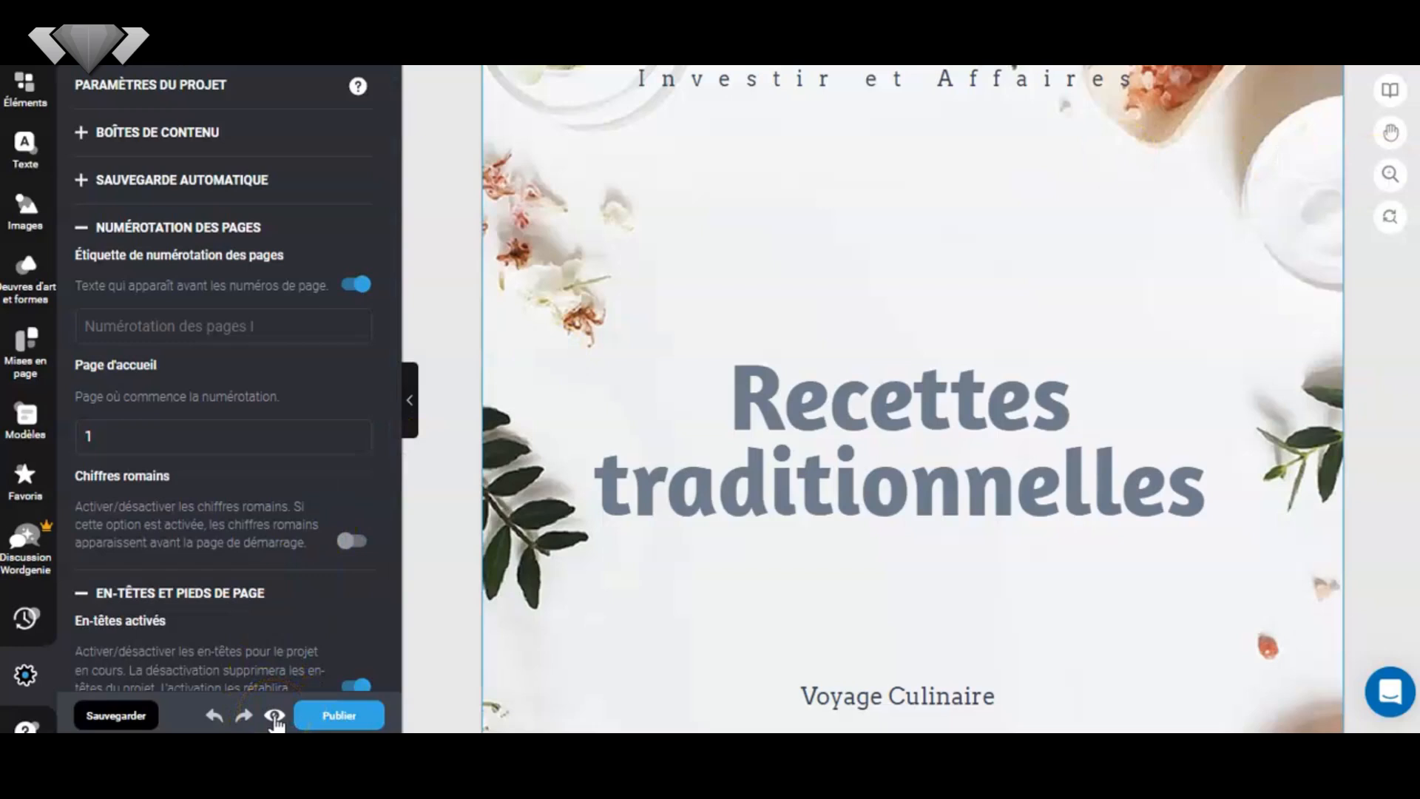
scroll(469, 650, "down", 5)
Publish the ebook as a PDF for Adobe Reader and download the exported file
left_click(333, 715)
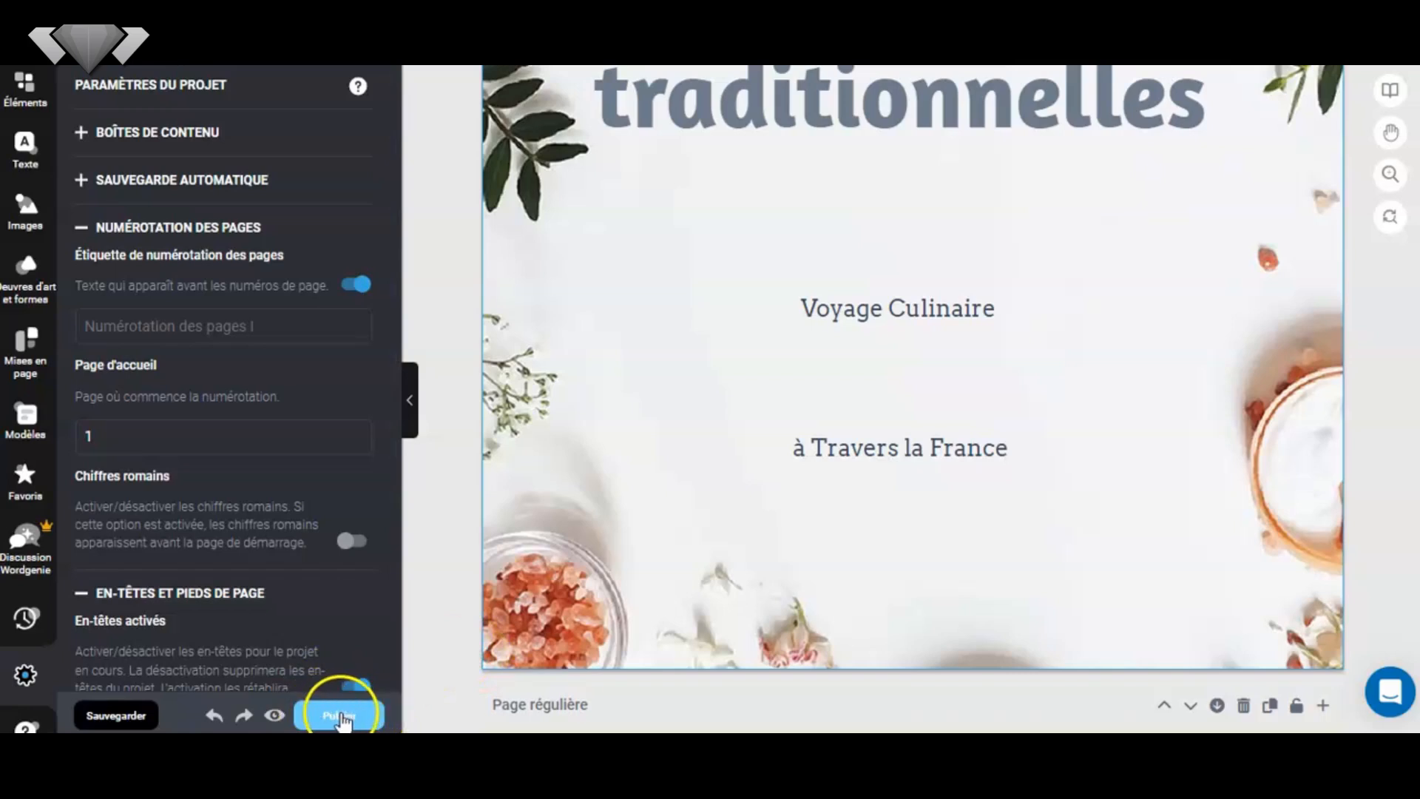
left_click(348, 717)
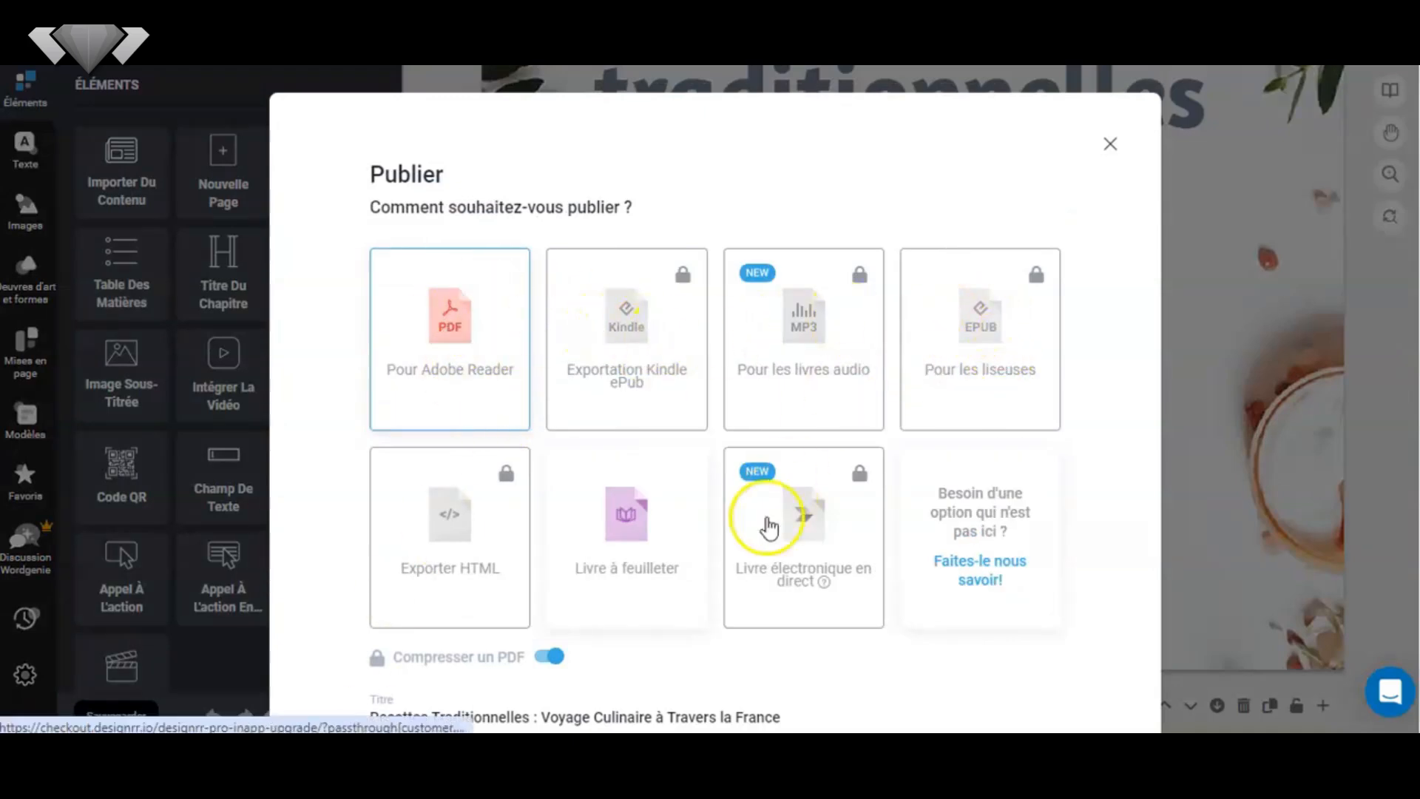
left_click(630, 569)
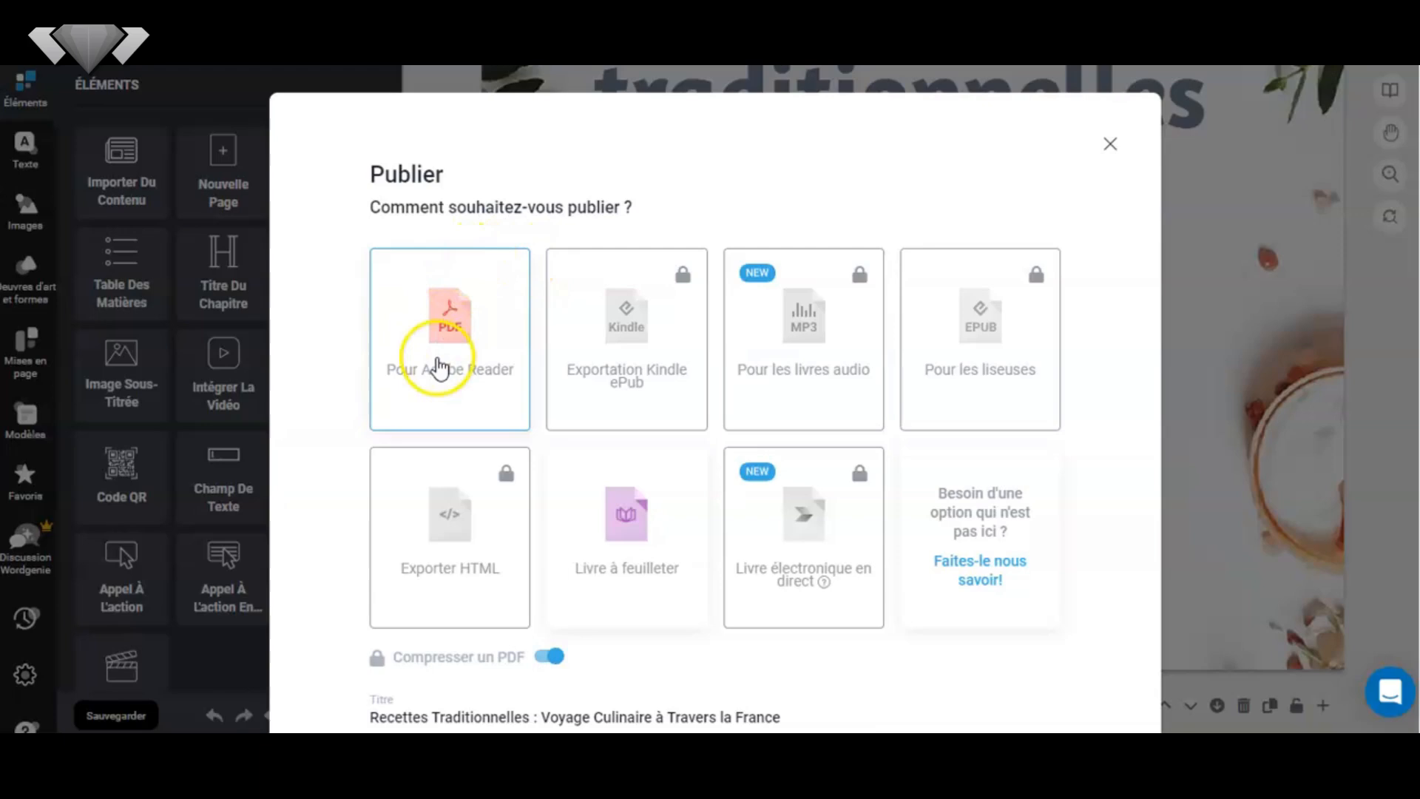
scroll(440, 368, "down", 4)
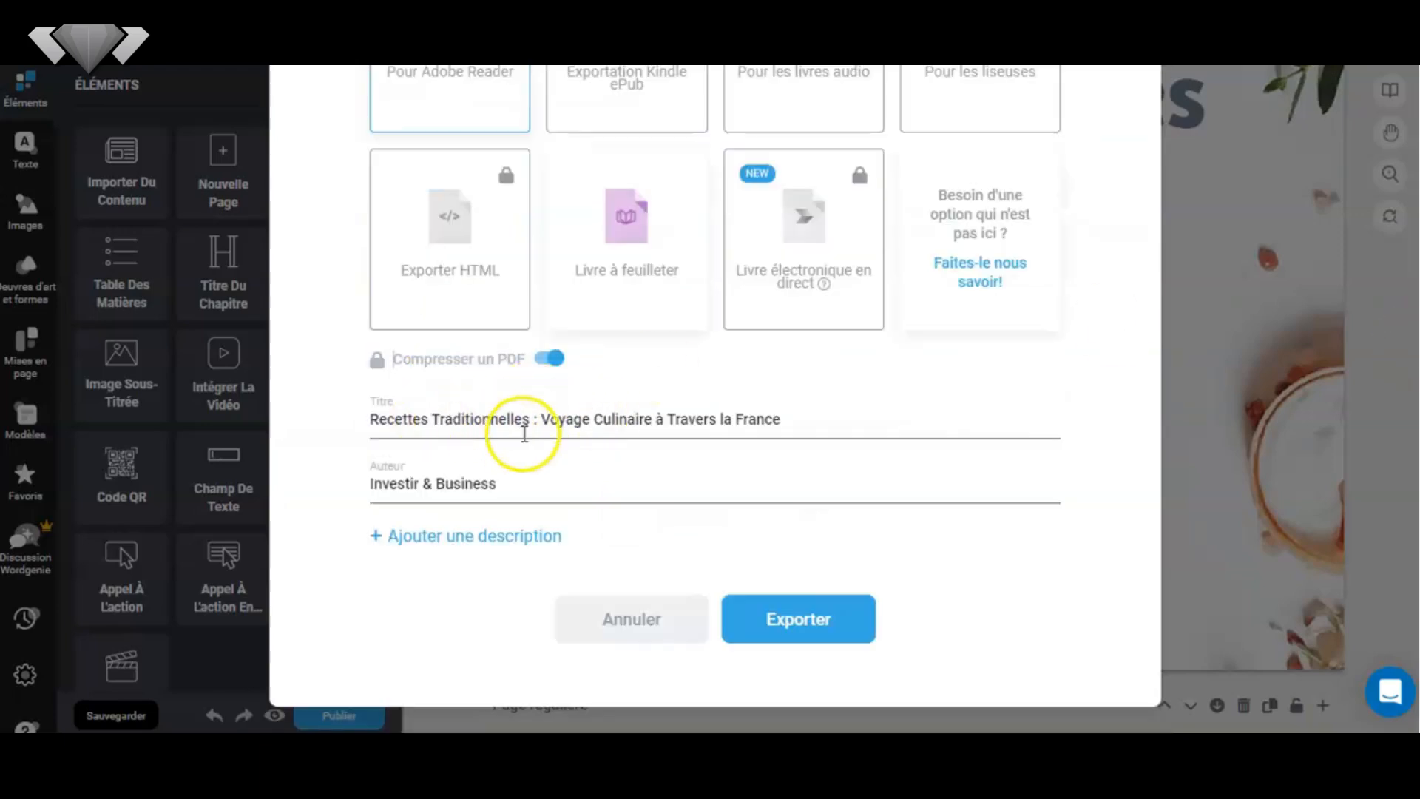
left_click(807, 629)
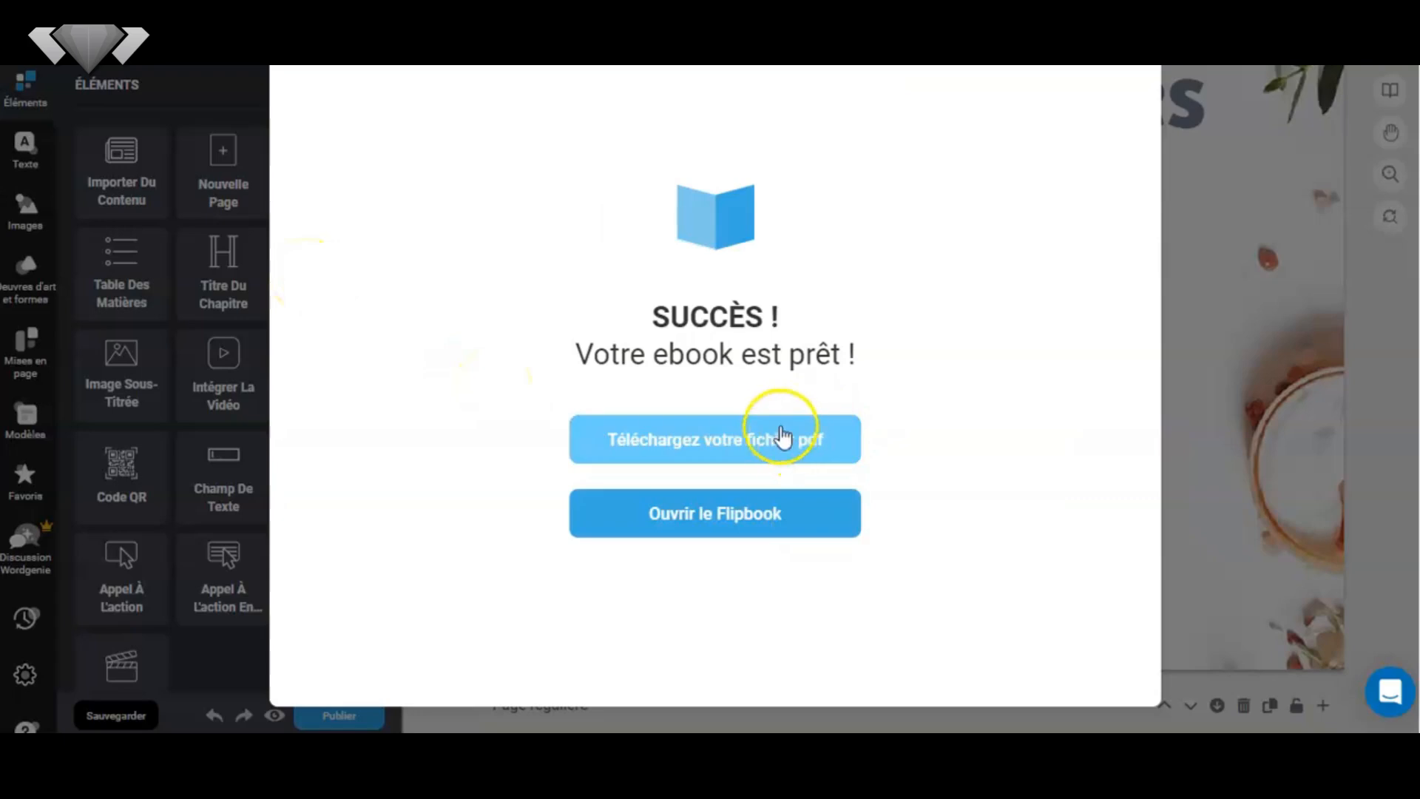
left_click(740, 442)
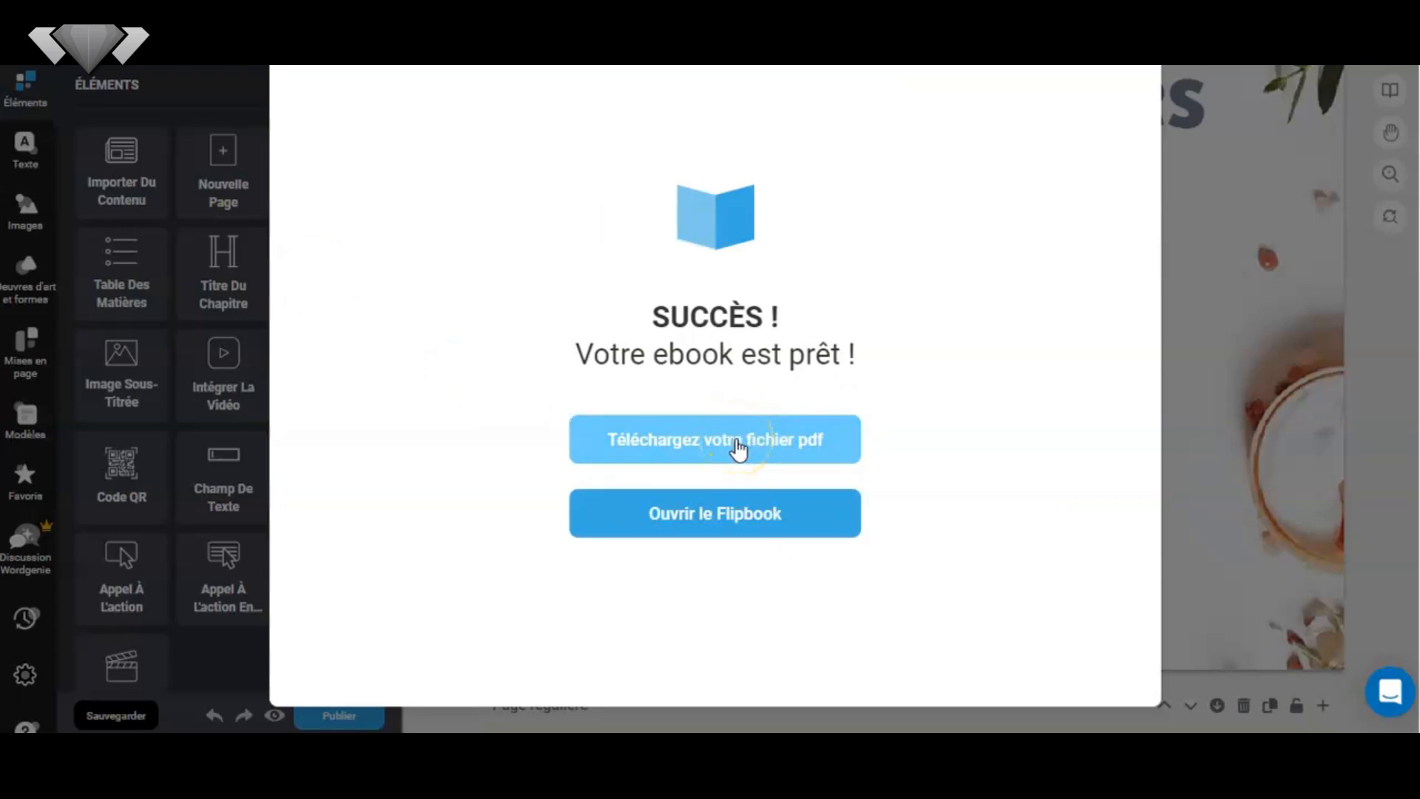